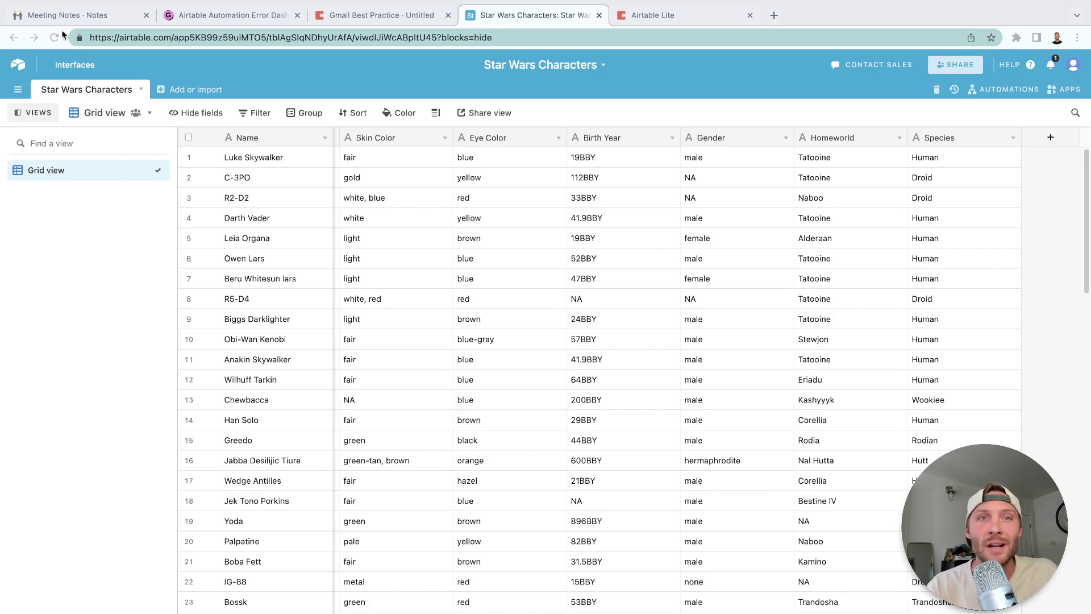
# Go to the Airtable Lite doc and dismiss the '/air' command suggestions.
pyautogui.hscroll(-6, 604, 371)
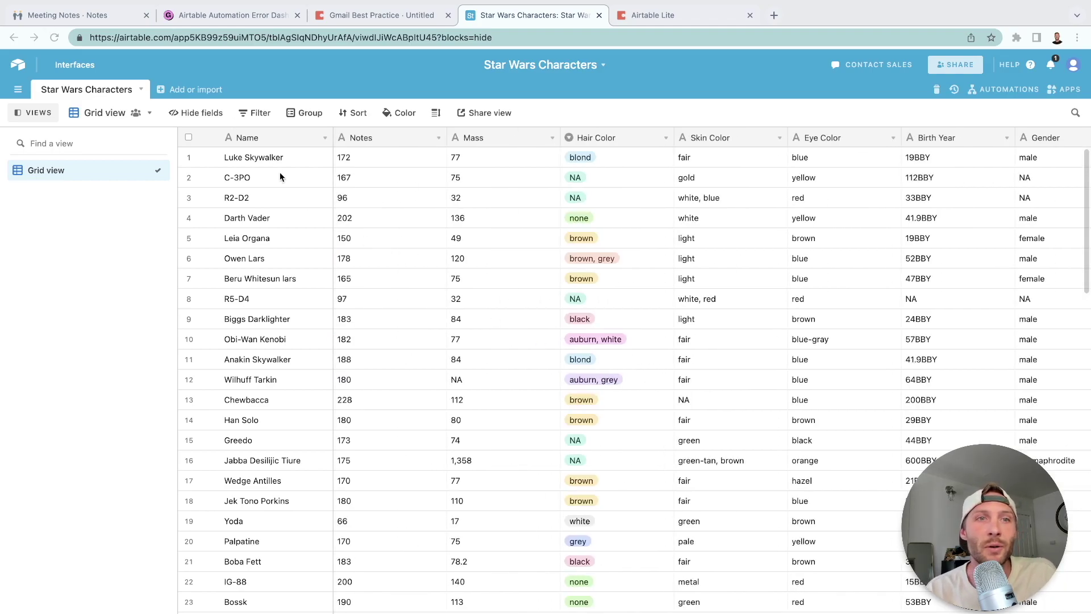
pyautogui.scroll(-20, 268, 165)
pyautogui.scroll(20, 269, 165)
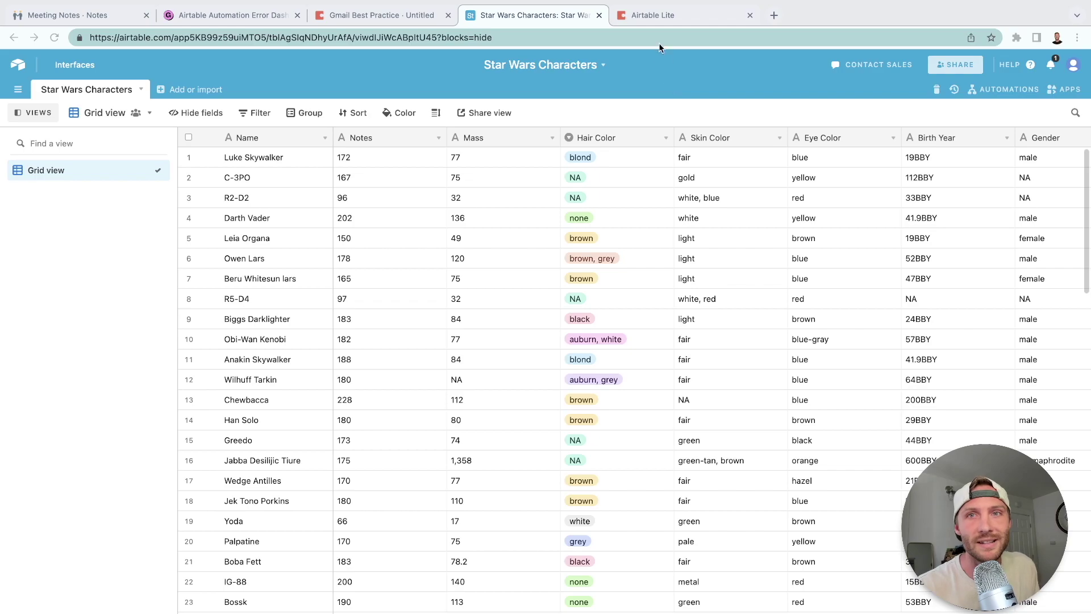
pyautogui.click(656, 15)
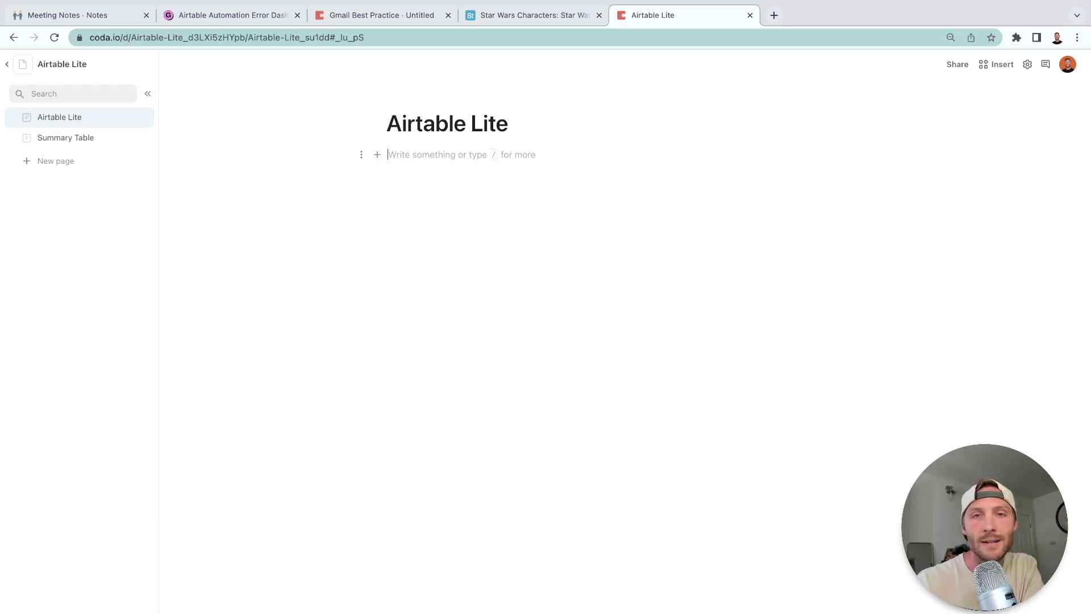
pyautogui.write('/')
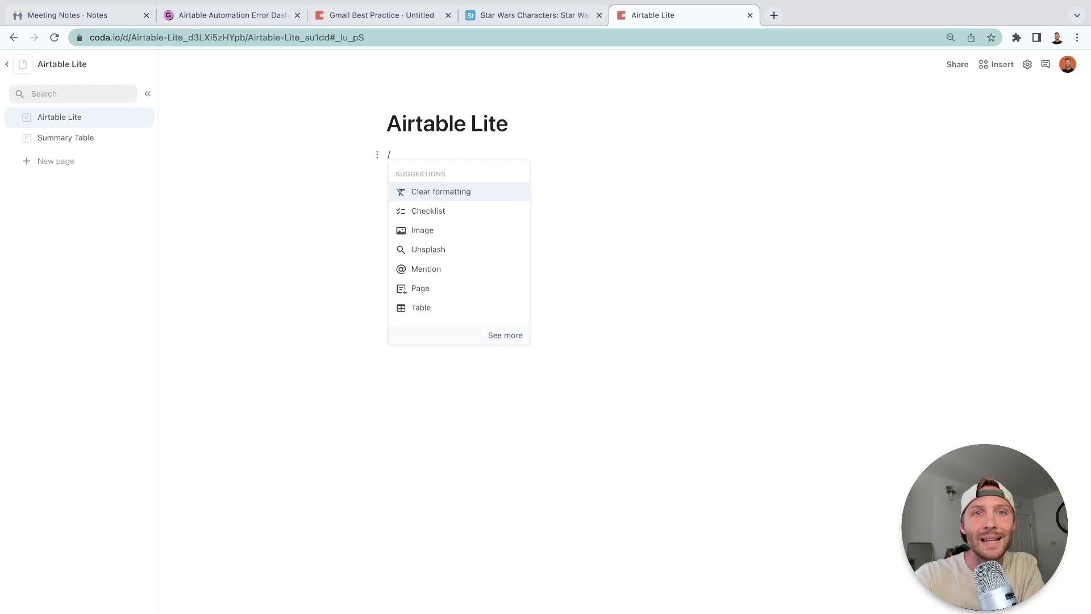
pyautogui.write('ai')
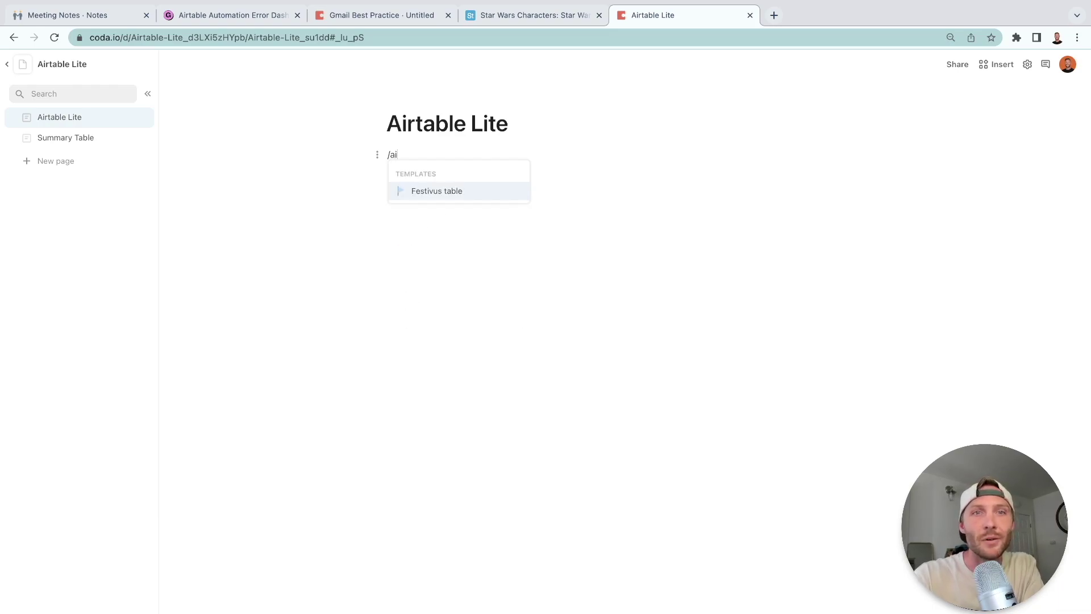
pyautogui.write('r')
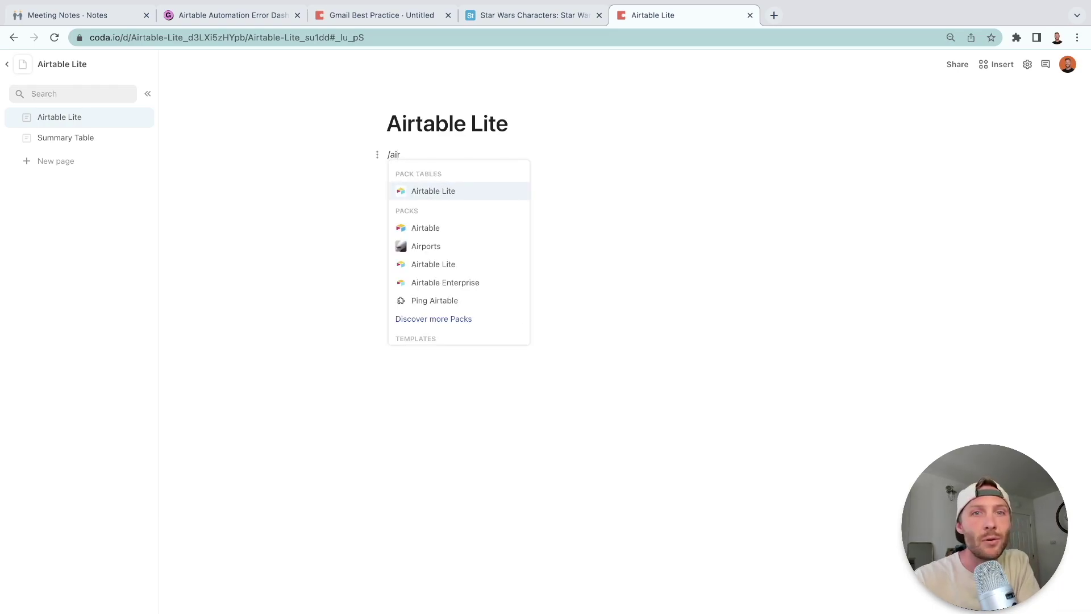
pyautogui.click(436, 196)
# Find Airtable Lite in the Packs list and remove it from the doc.
pyautogui.click(996, 65)
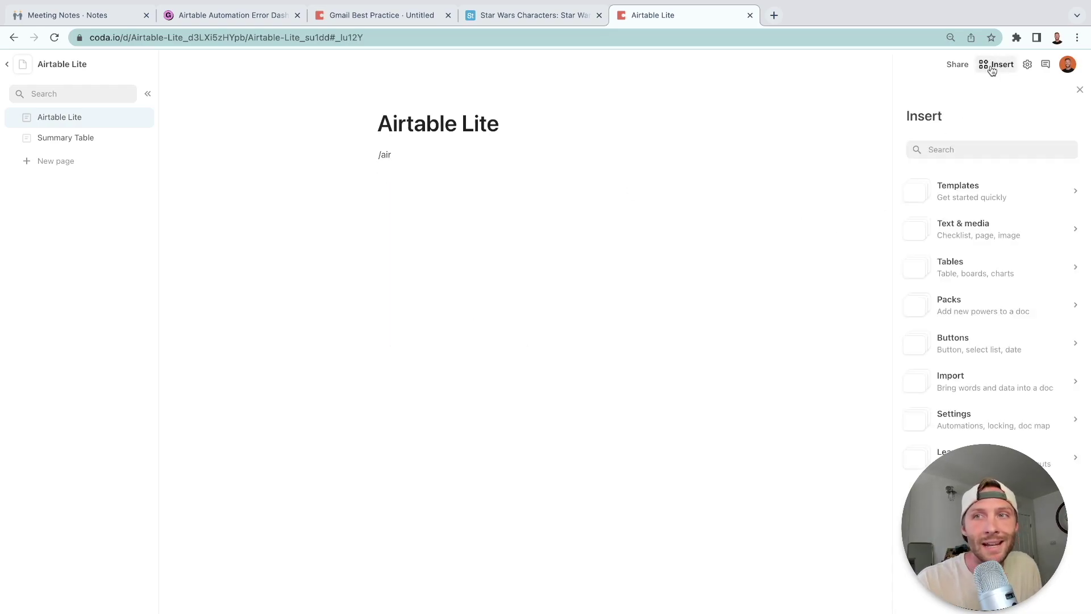
pyautogui.click(970, 305)
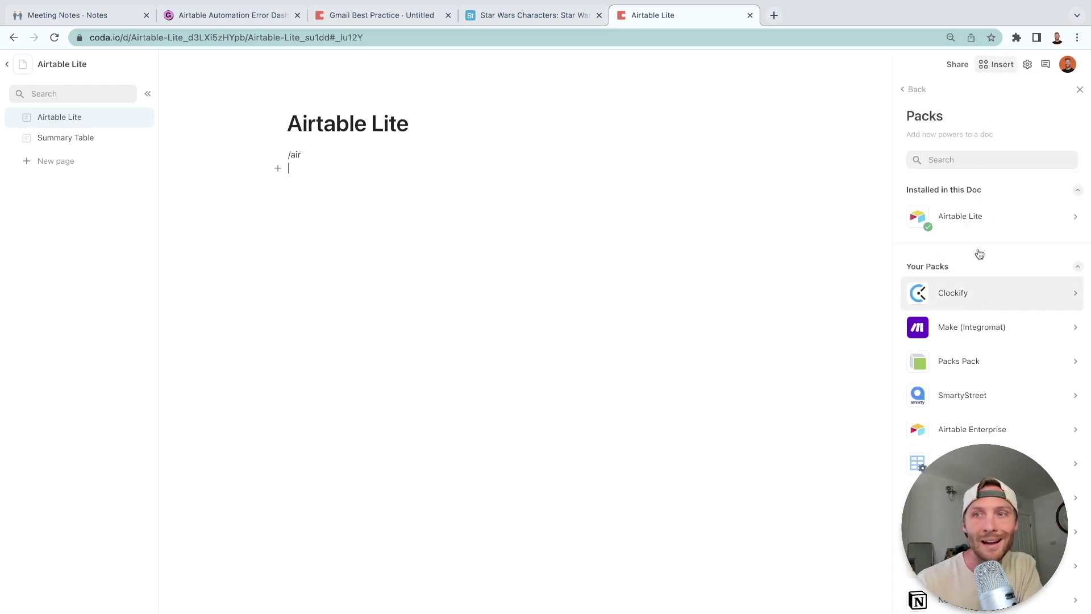
pyautogui.click(964, 161)
pyautogui.write('airt')
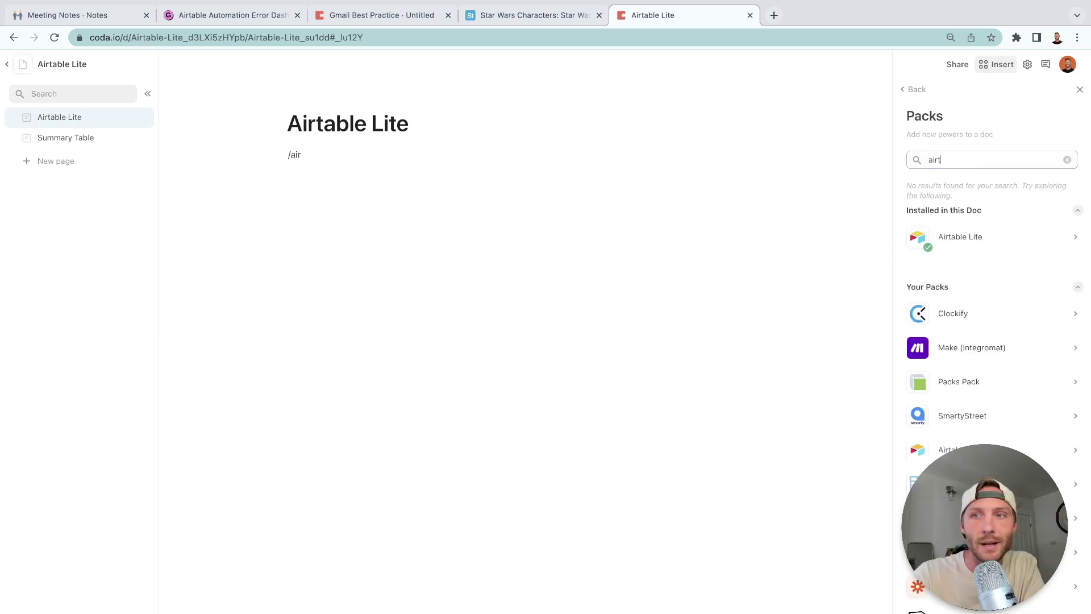
pyautogui.click(1033, 270)
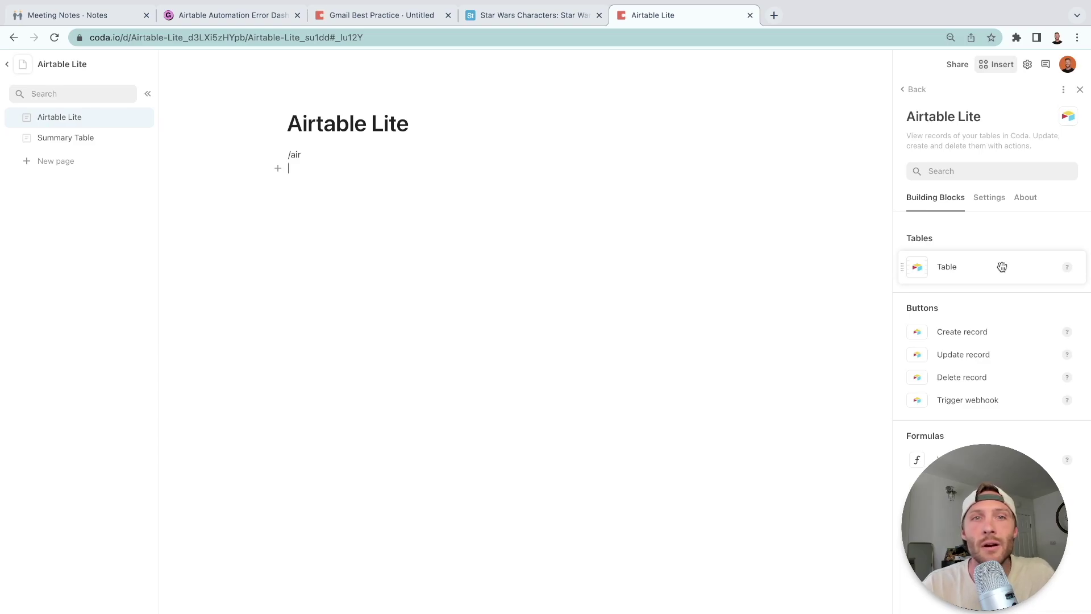
pyautogui.click(1064, 90)
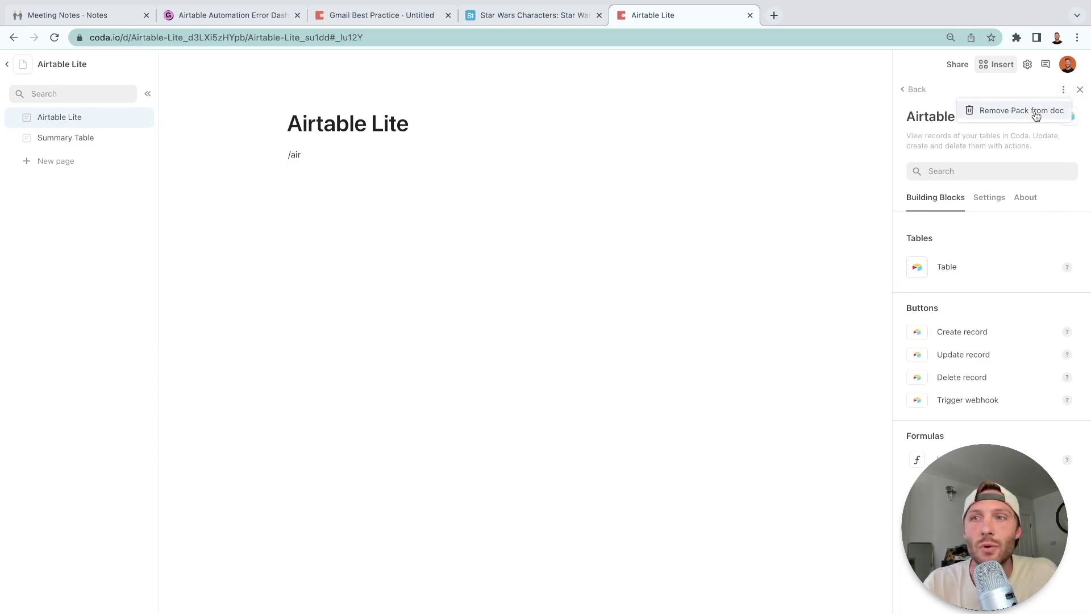
pyautogui.click(1003, 111)
pyautogui.click(629, 399)
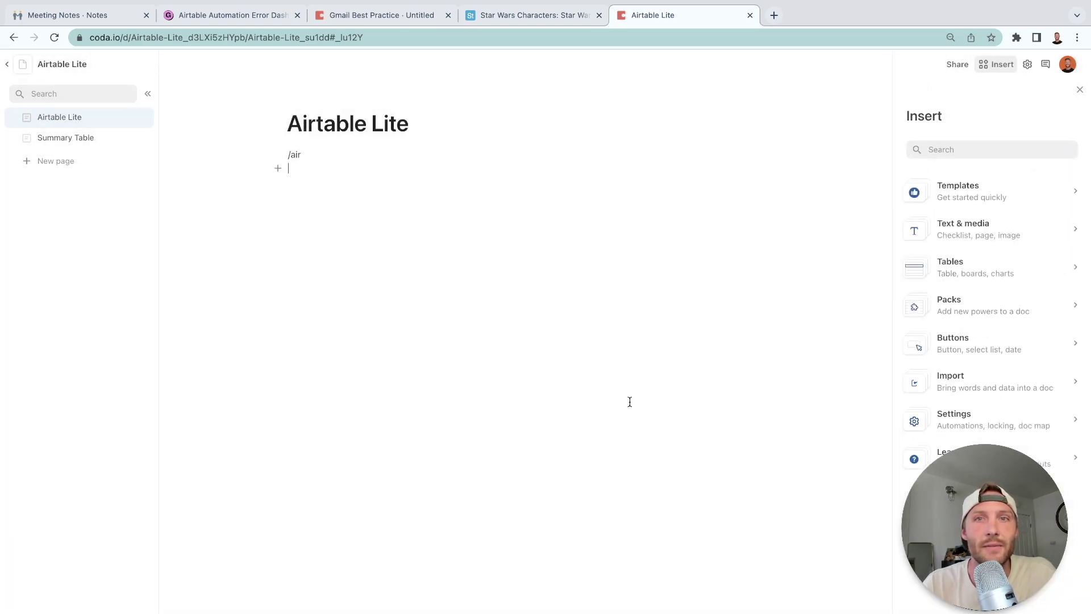
# Search the Packs list for 'airtab' and open the Airtable Lite pack.
pyautogui.click(969, 304)
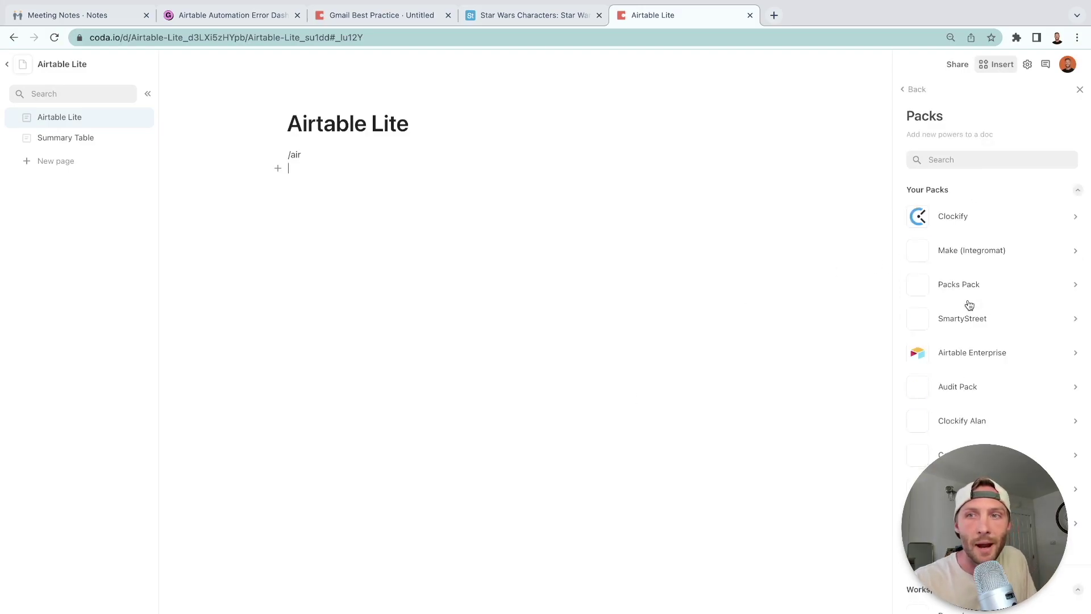
pyautogui.click(936, 158)
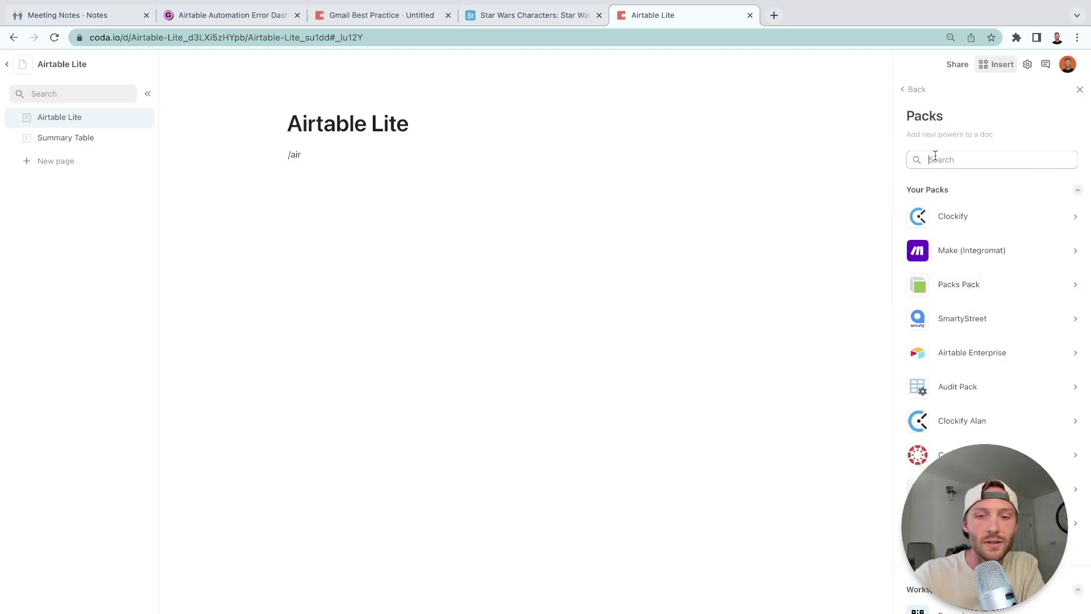
pyautogui.write('airtab')
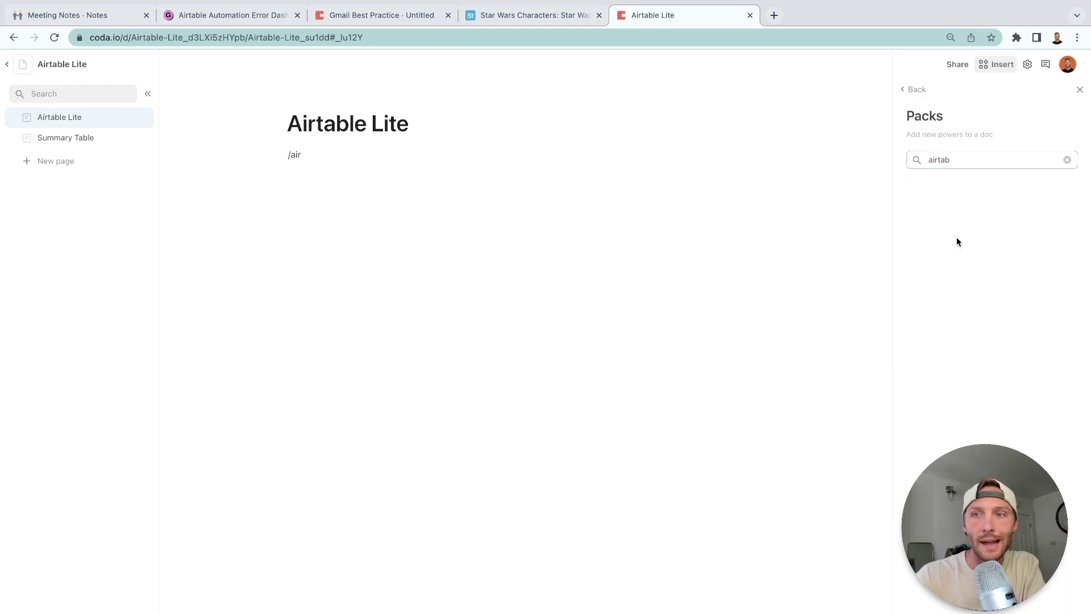
pyautogui.click(981, 261)
# Sign in to Airtable Lite with Add New Account, then go to the Star Wars Characters tab.
pyautogui.click(745, 313)
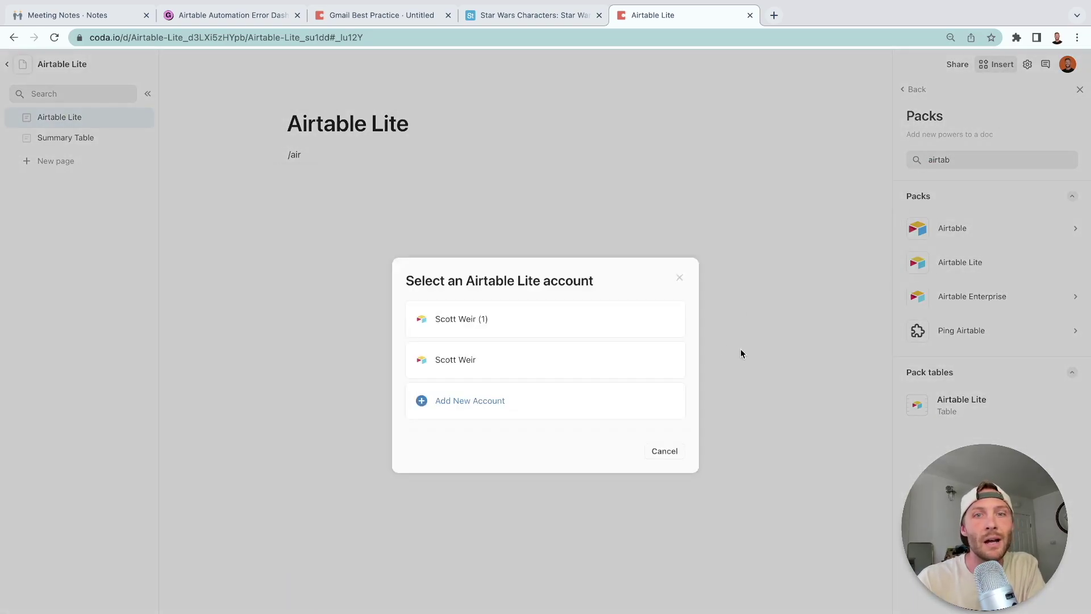
pyautogui.click(508, 410)
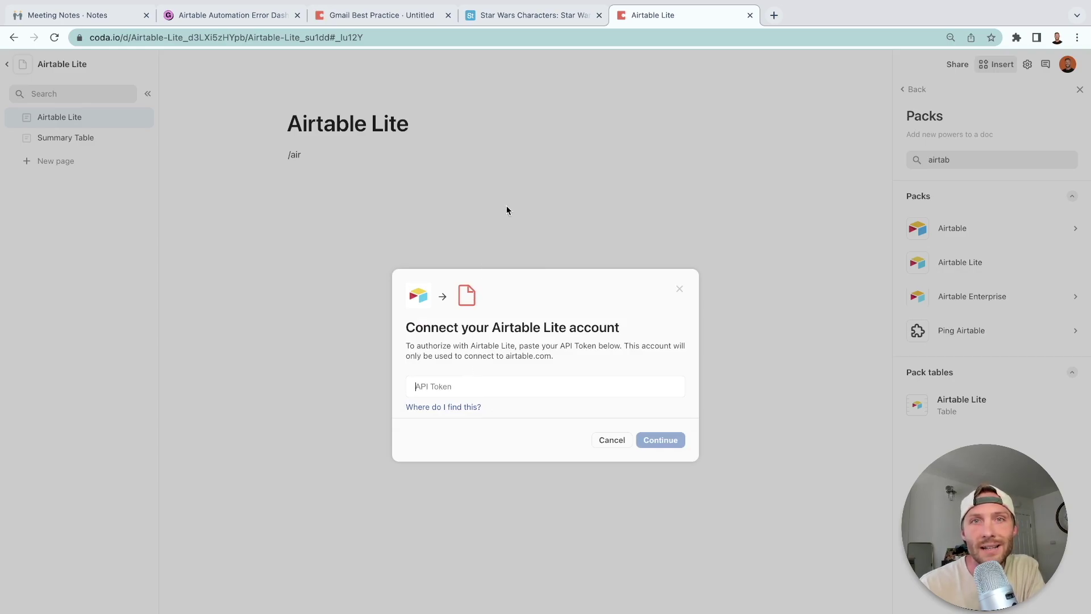
pyautogui.click(510, 12)
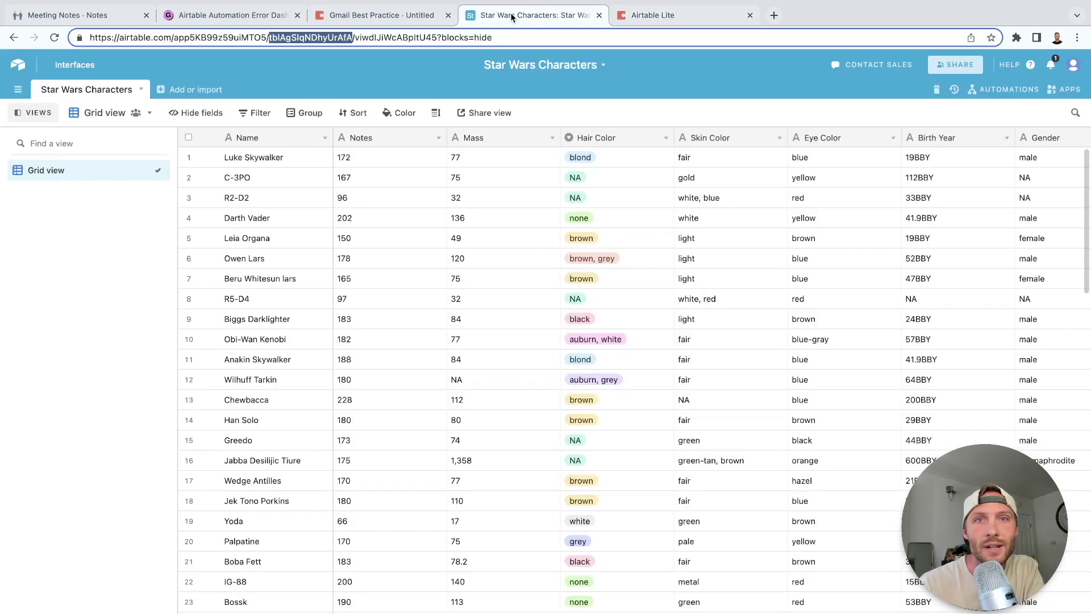
# Reveal and select the personal API key on the Airtable account overview page.
pyautogui.click(1073, 67)
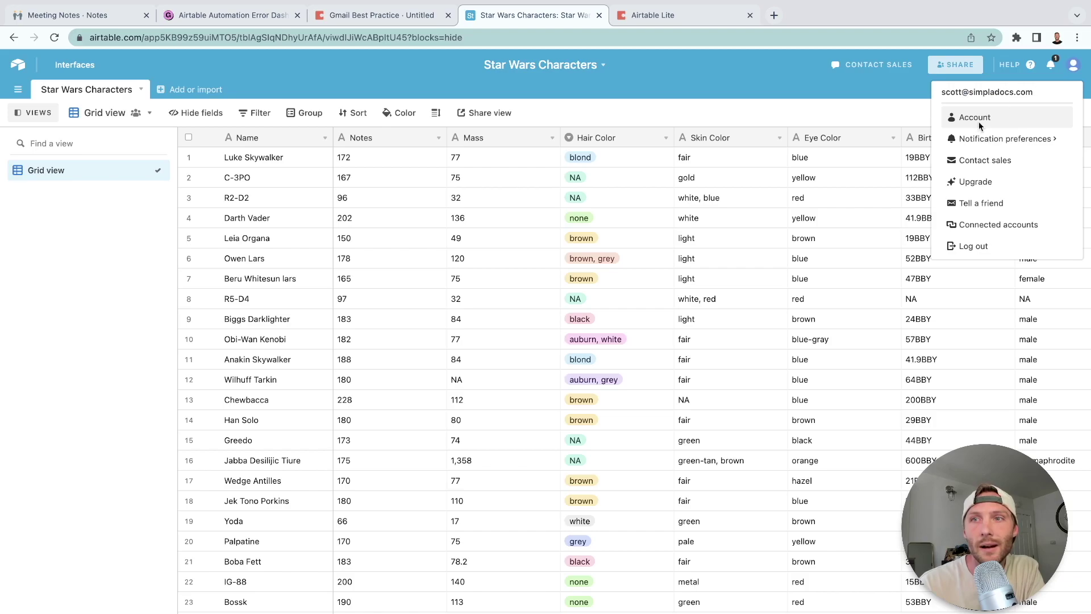
pyautogui.click(976, 117)
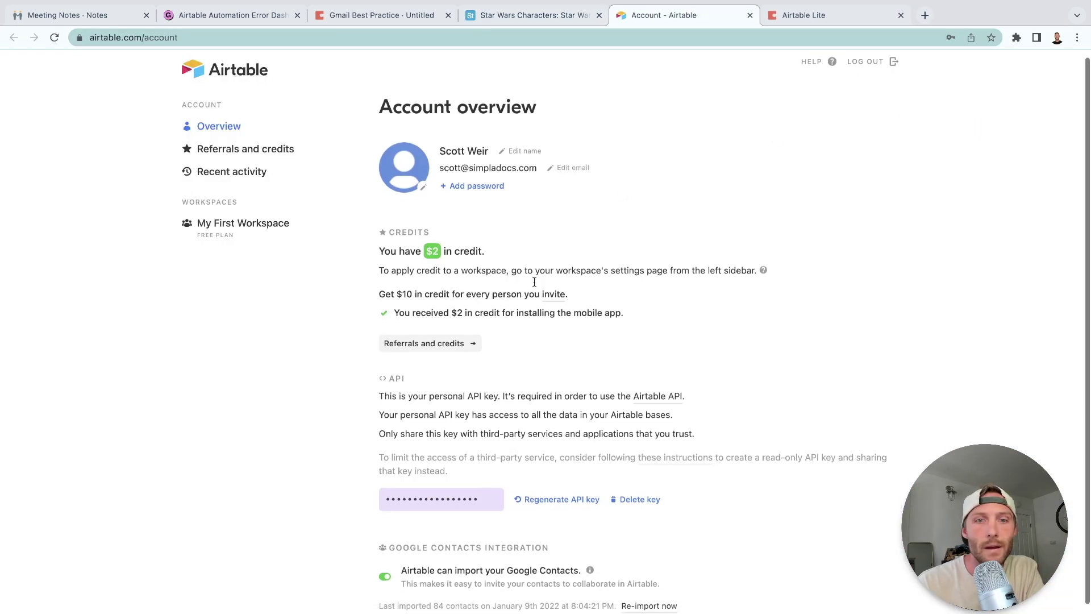
pyautogui.scroll(-3, 514, 276)
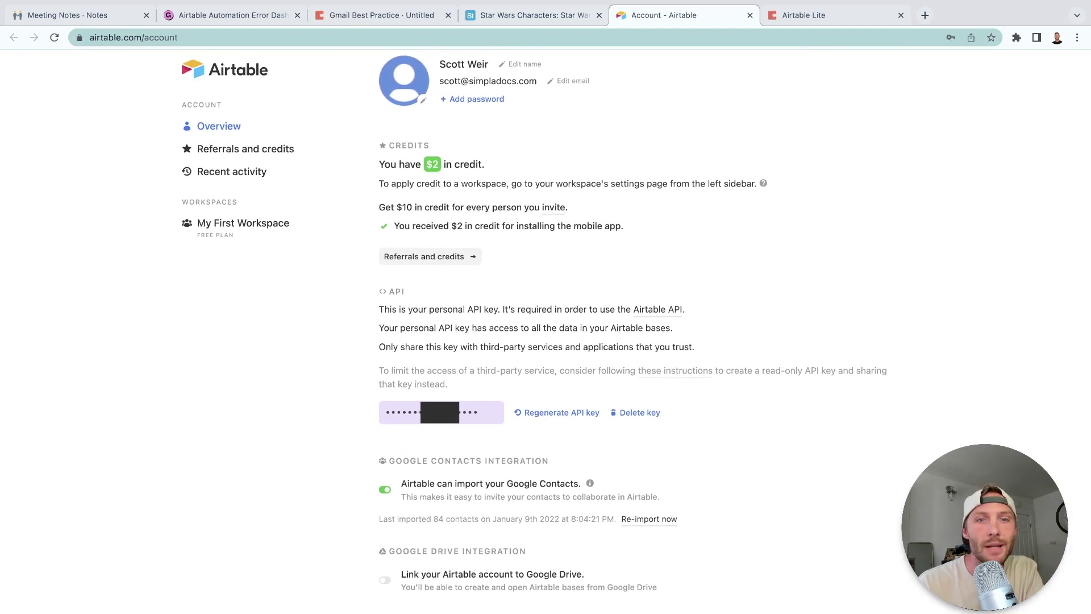
pyautogui.click(441, 412)
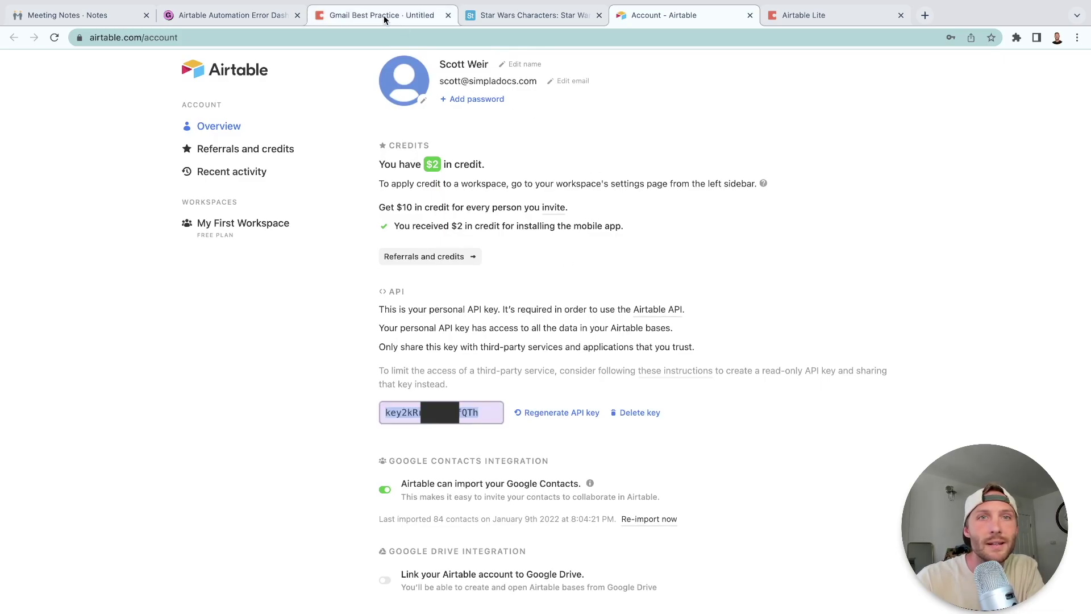
pyautogui.click(544, 16)
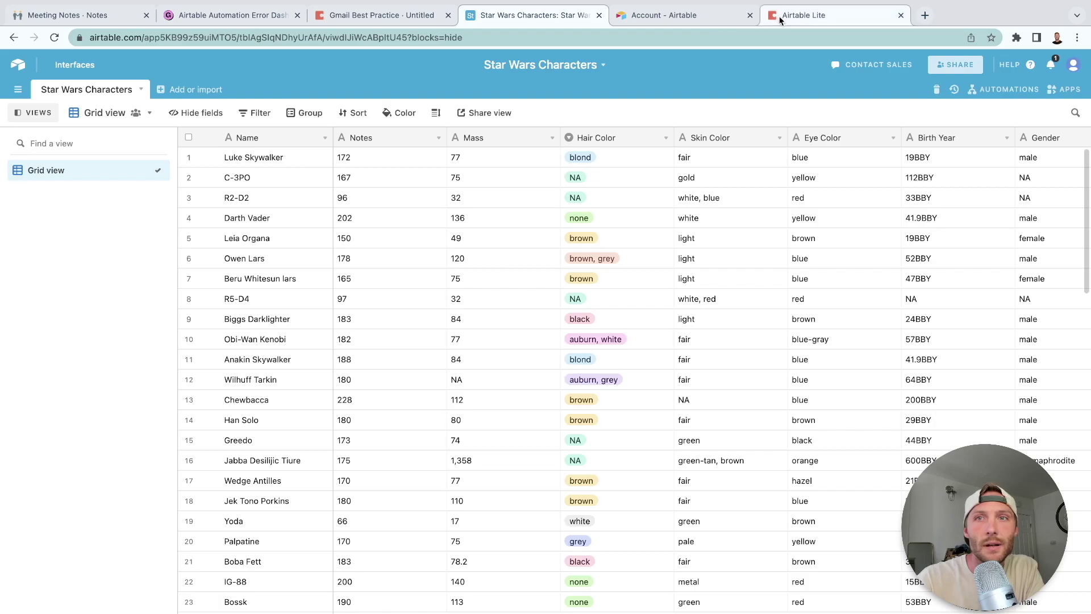
# Paste the API token, let doc collaborators view data and take actions, and delete '/air'.
pyautogui.click(779, 16)
pyautogui.click(457, 386)
pyautogui.hotkey('ctrl', 'v')
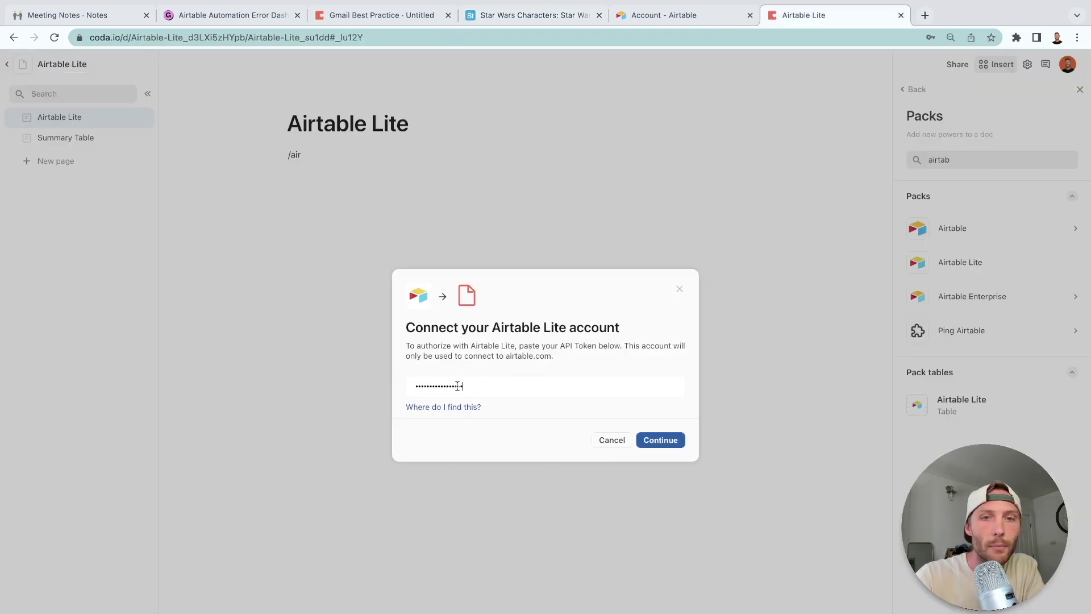
pyautogui.click(659, 440)
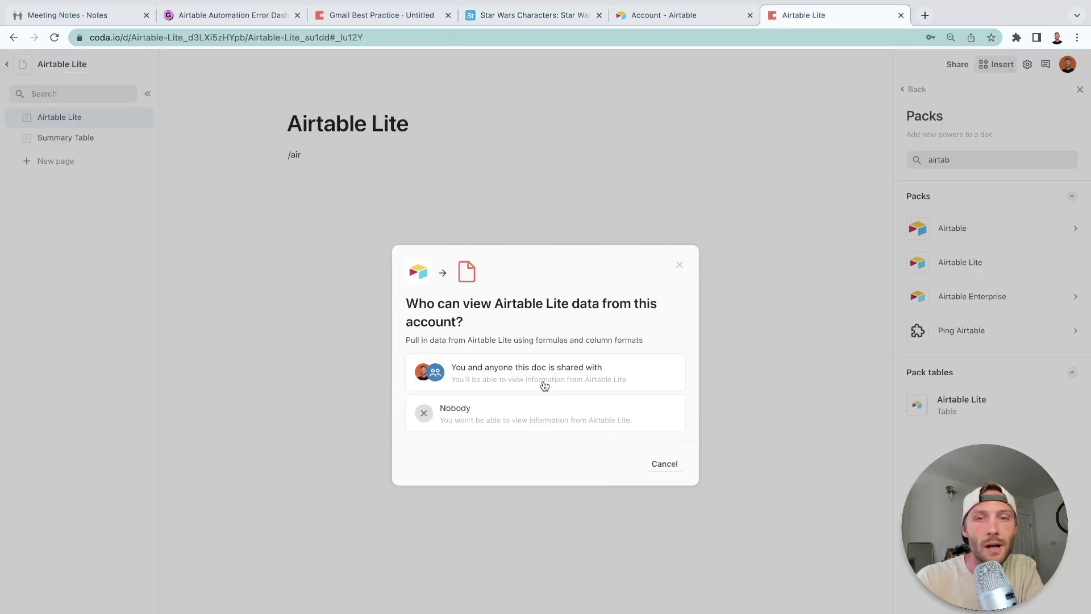
pyautogui.click(535, 373)
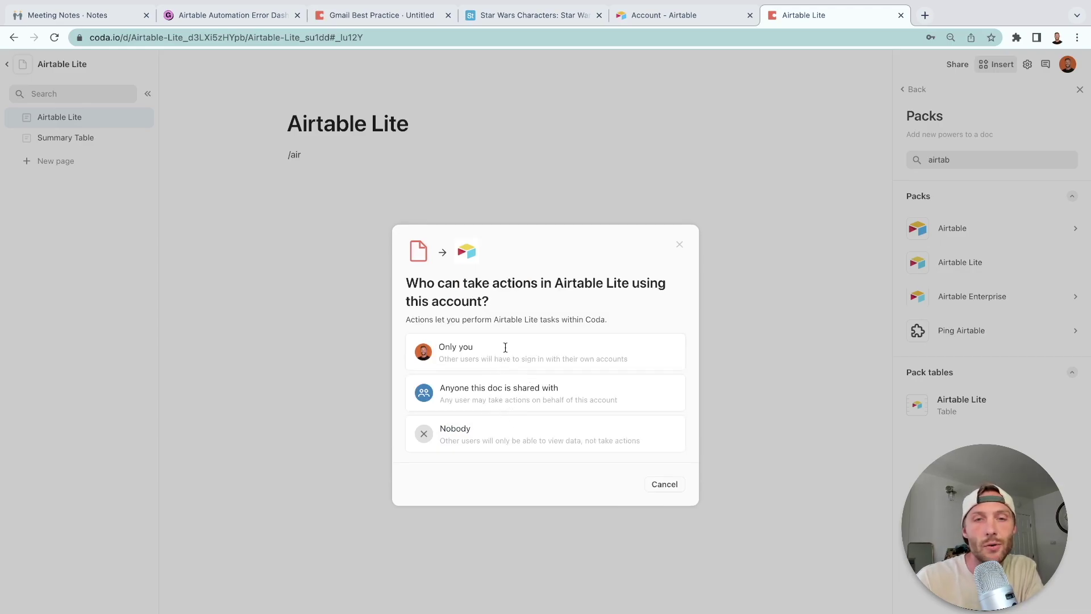
pyautogui.click(531, 401)
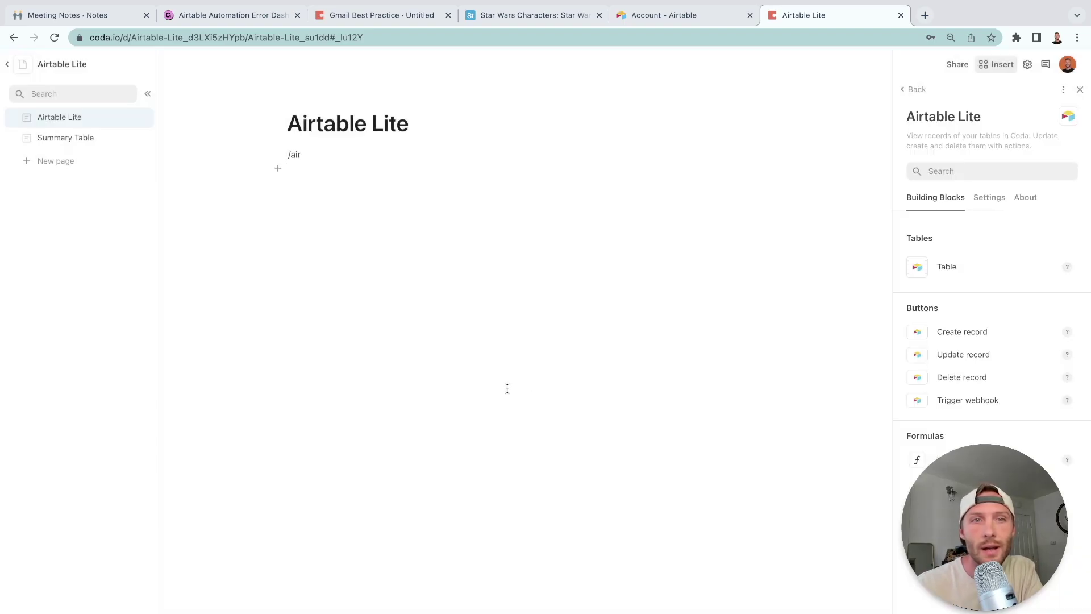
pyautogui.click(280, 153)
pyautogui.press('BackSpace')
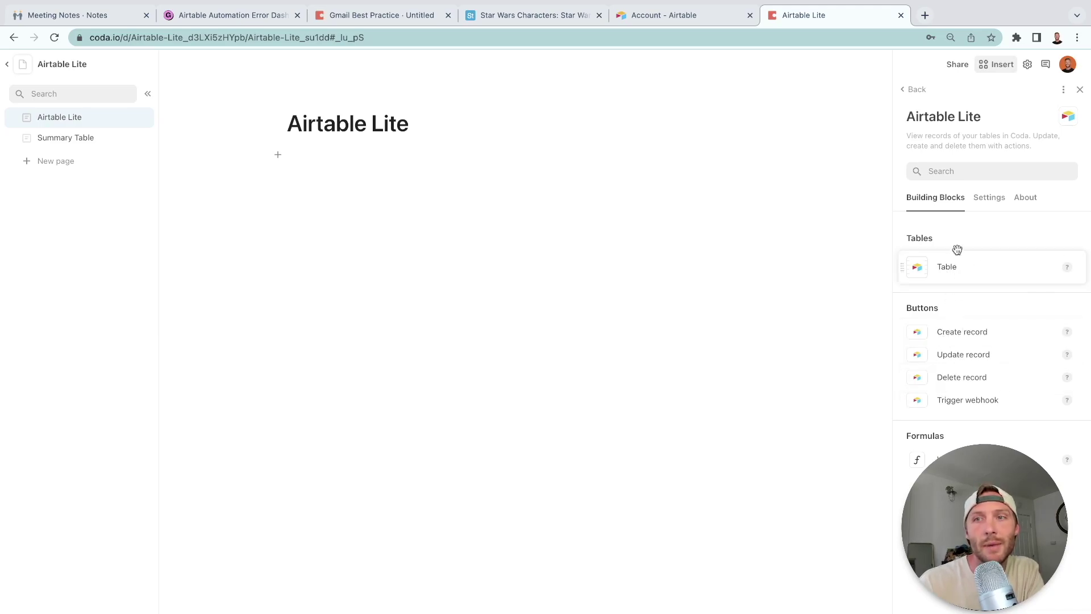
pyautogui.moveTo(958, 261); pyautogui.dragTo(463, 173)
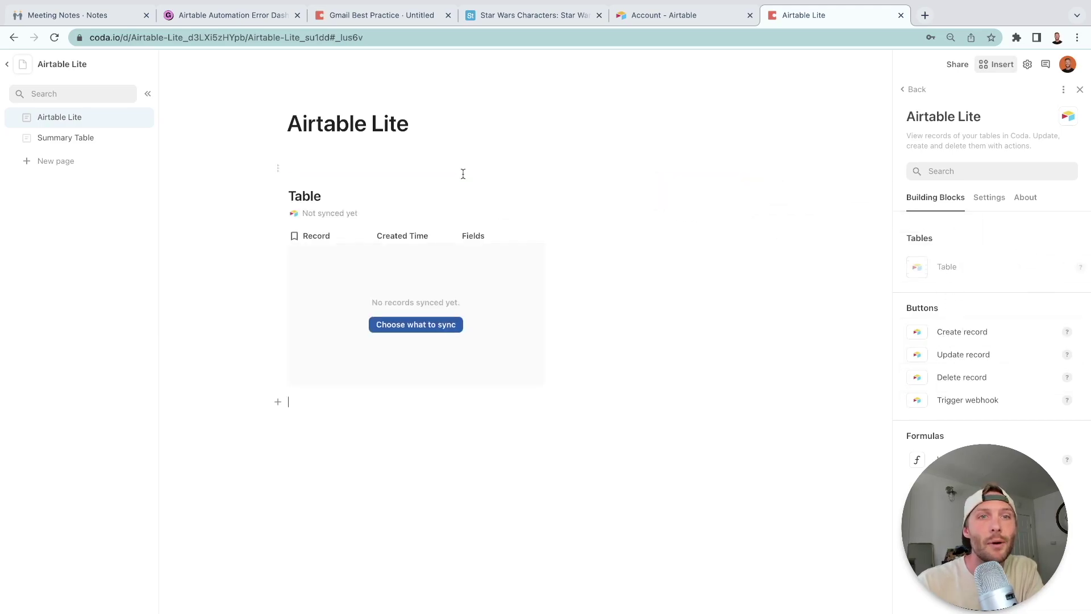
pyautogui.click(431, 329)
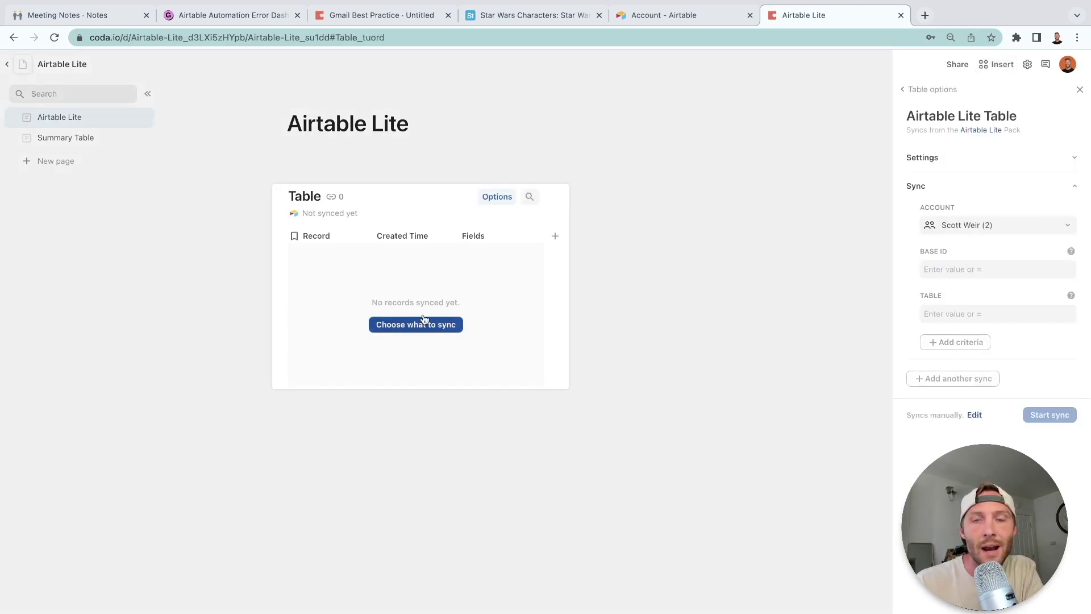
pyautogui.click(981, 268)
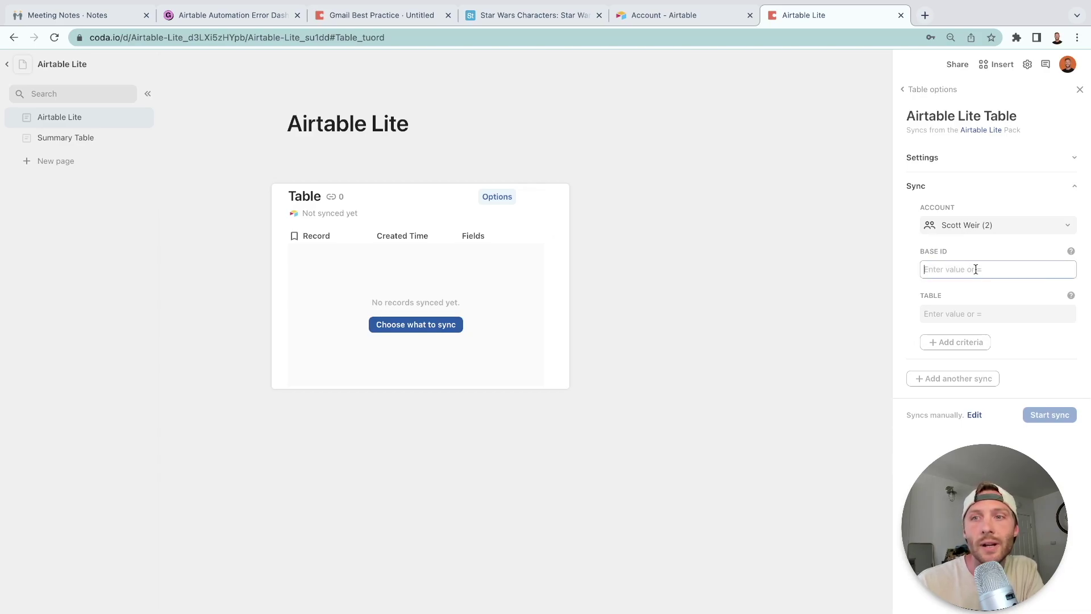
pyautogui.click(938, 251)
pyautogui.click(939, 313)
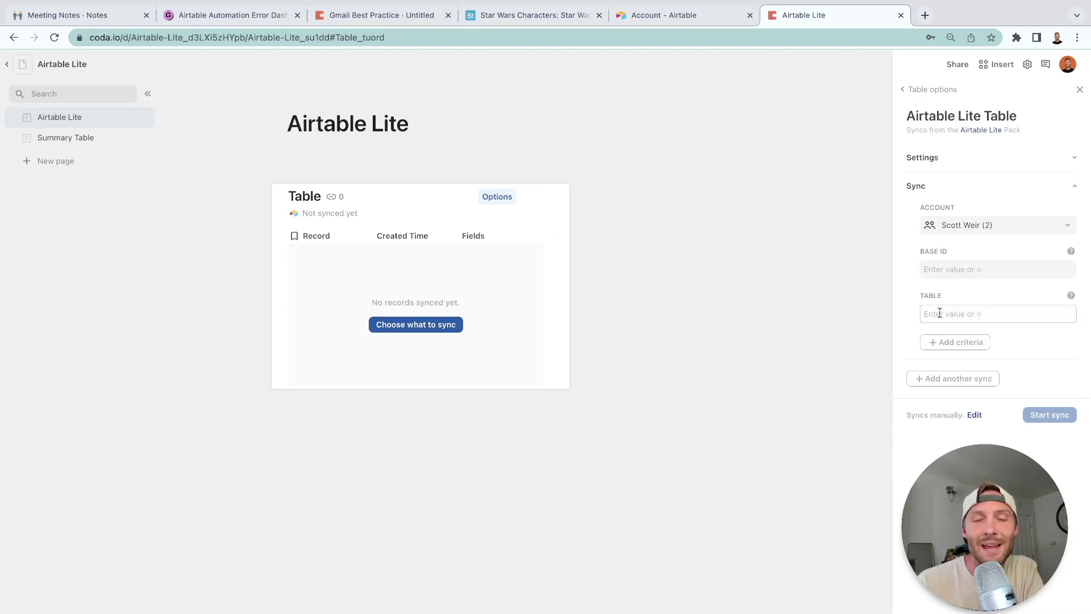
pyautogui.click(943, 343)
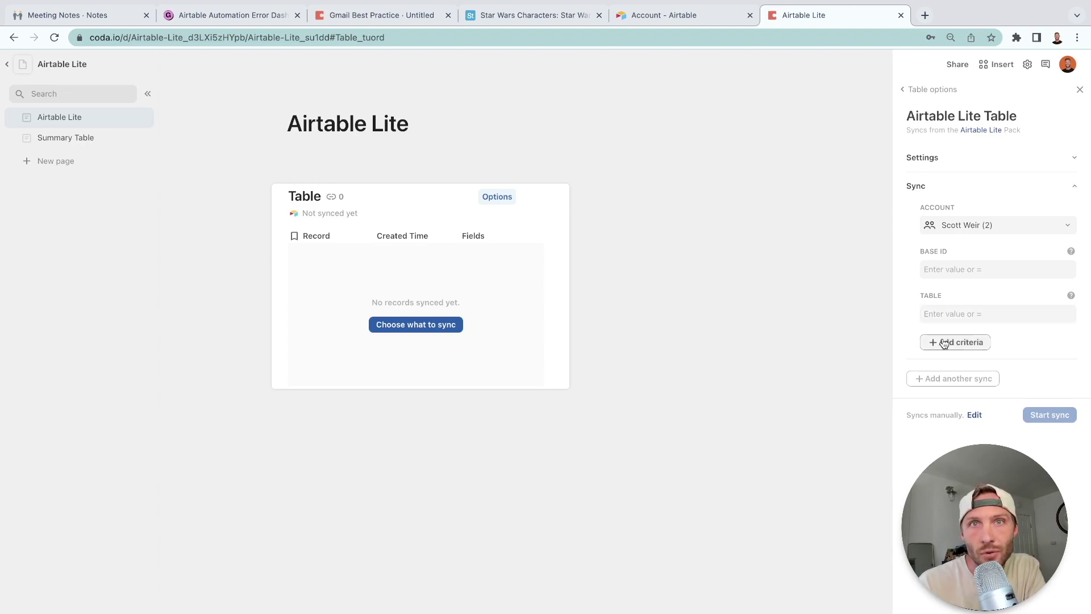
pyautogui.click(937, 366)
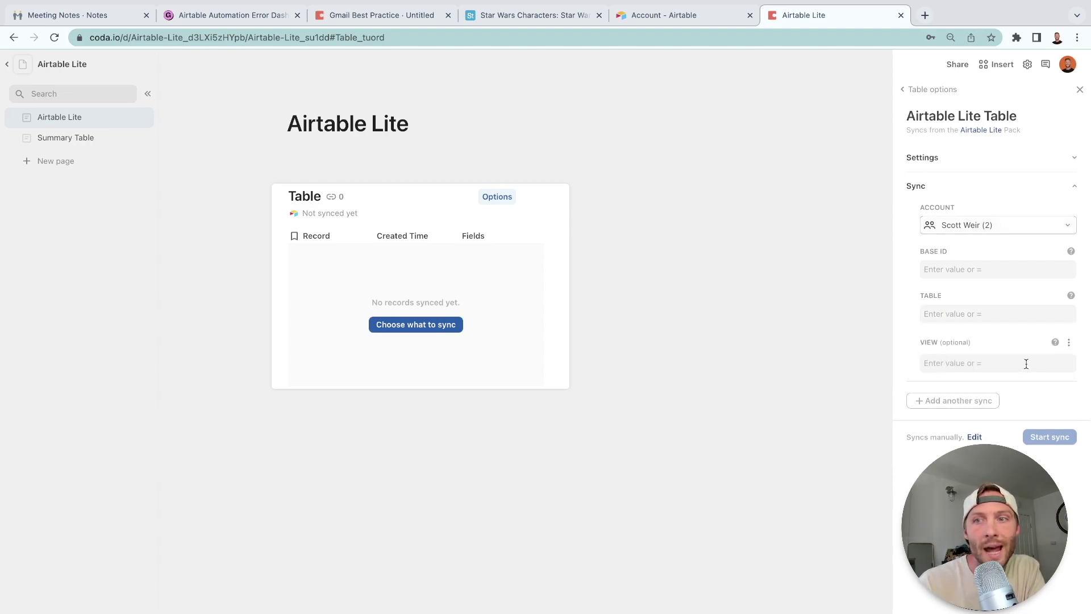
pyautogui.click(967, 365)
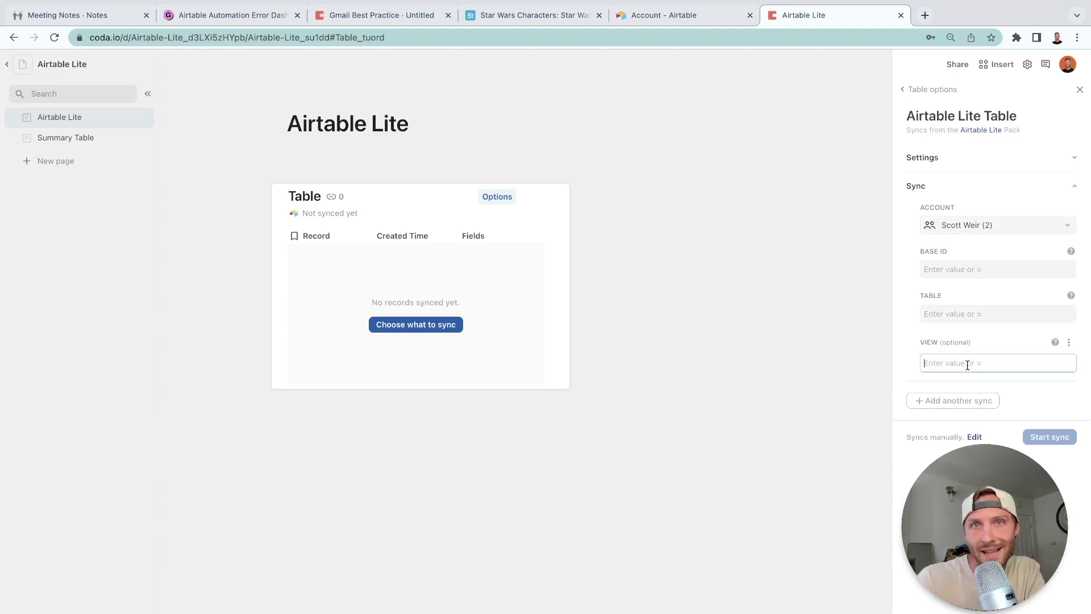
pyautogui.click(1068, 342)
pyautogui.click(1058, 363)
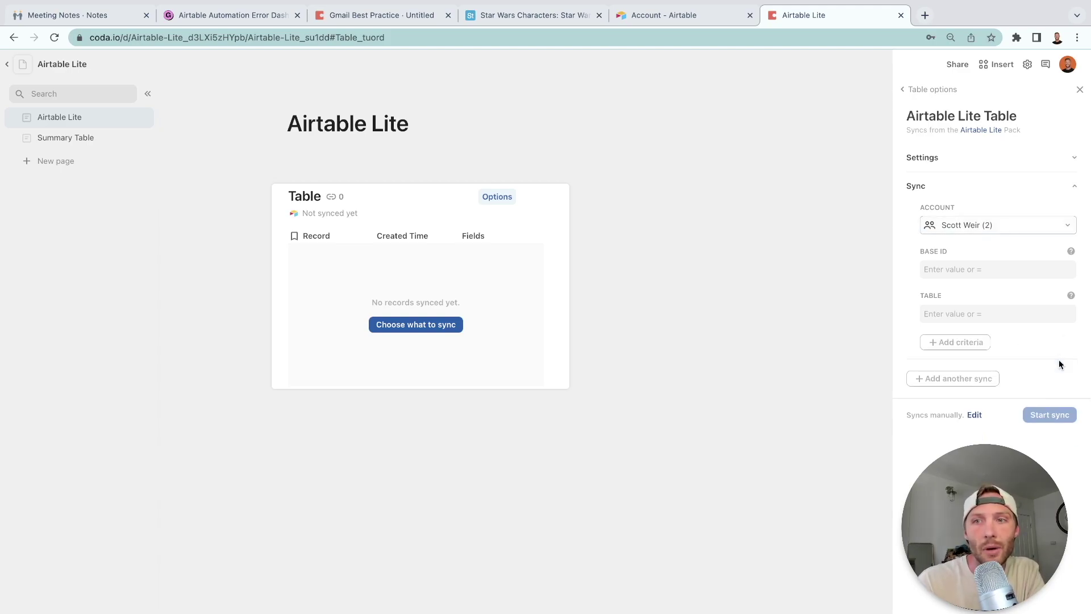
pyautogui.click(930, 266)
pyautogui.click(950, 312)
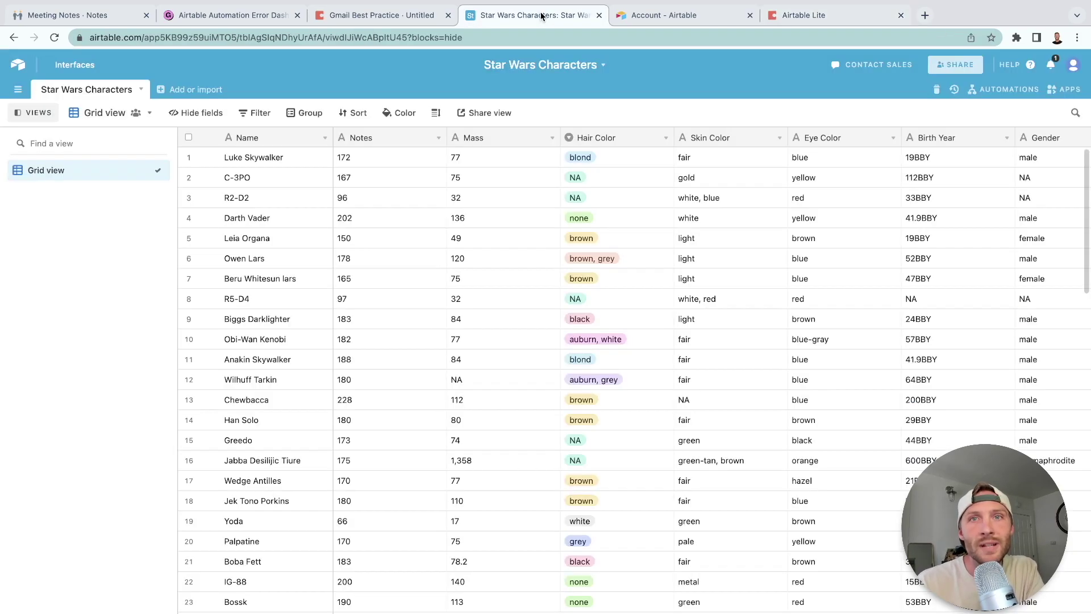
# Close the Airtable account tab and examine the base, tbl table and viw view IDs in the URL.
pyautogui.click(542, 16)
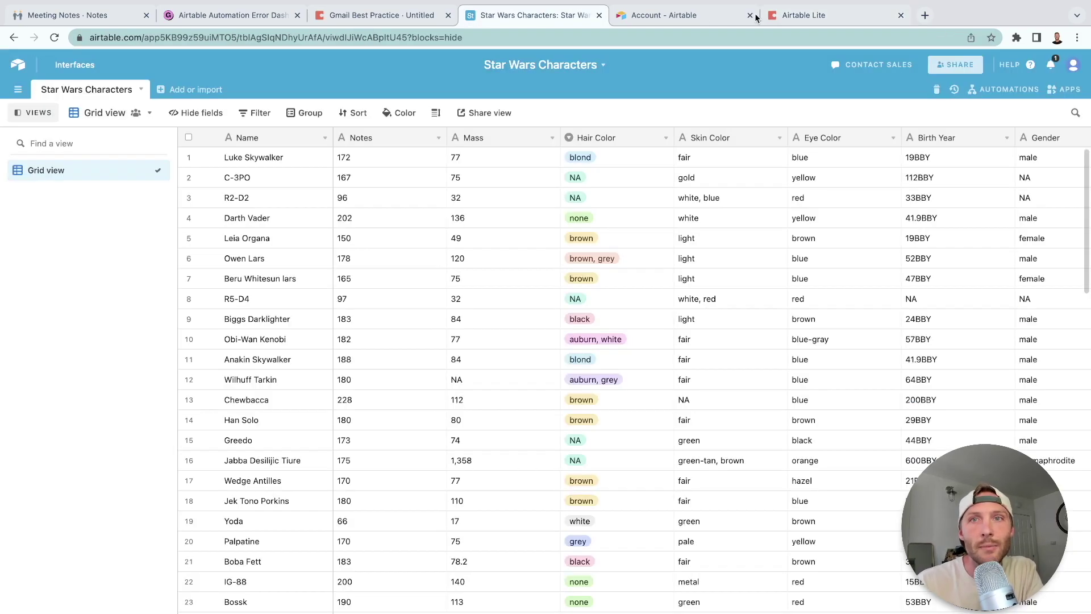
pyautogui.click(750, 15)
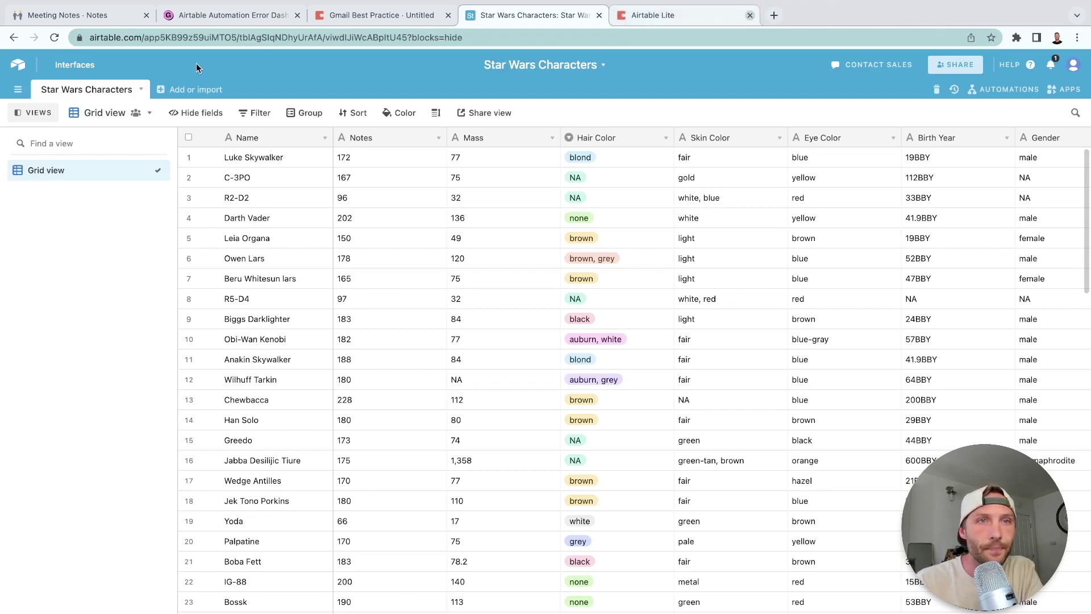
pyautogui.click(182, 35)
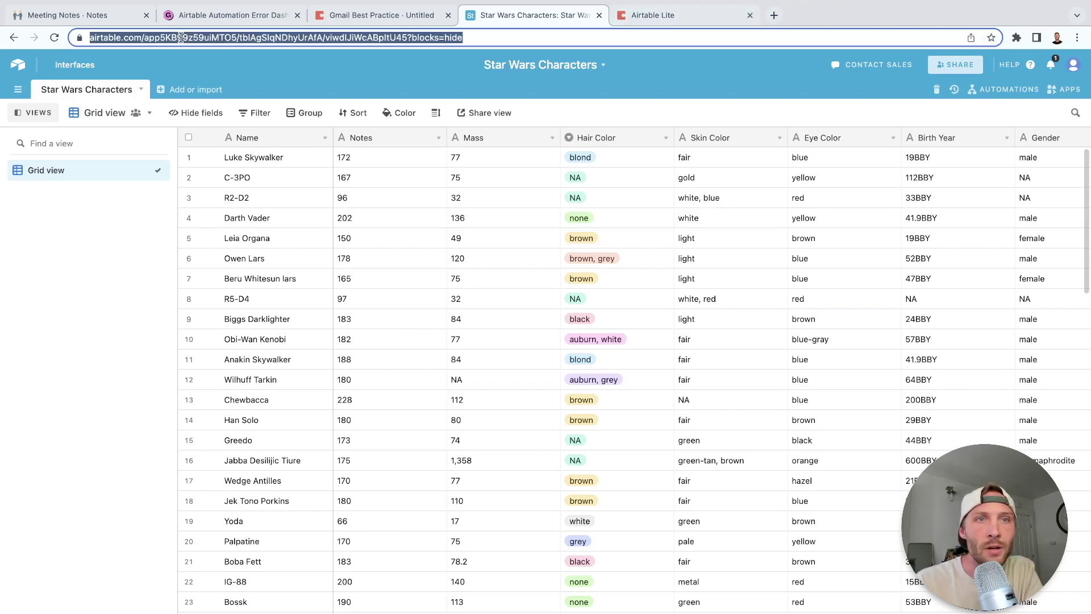
pyautogui.doubleClick(212, 39)
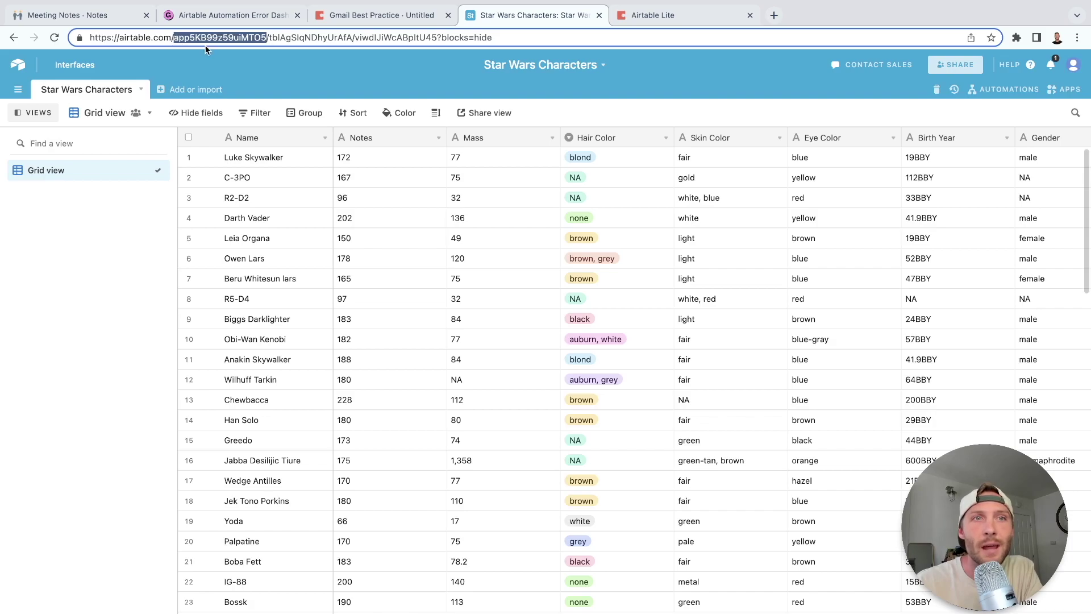
pyautogui.doubleClick(302, 37)
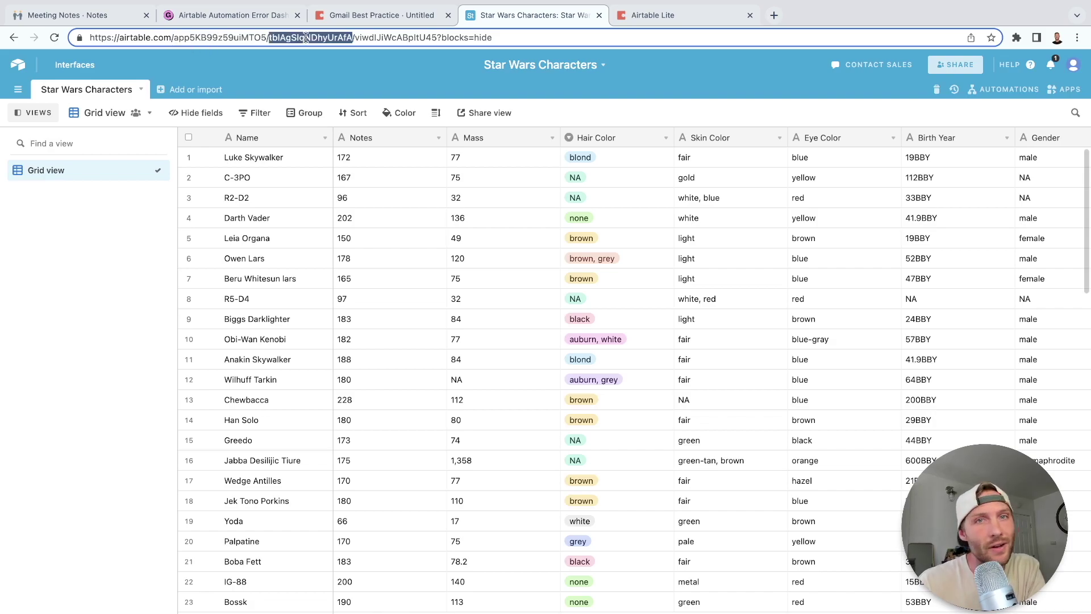
pyautogui.doubleClick(384, 38)
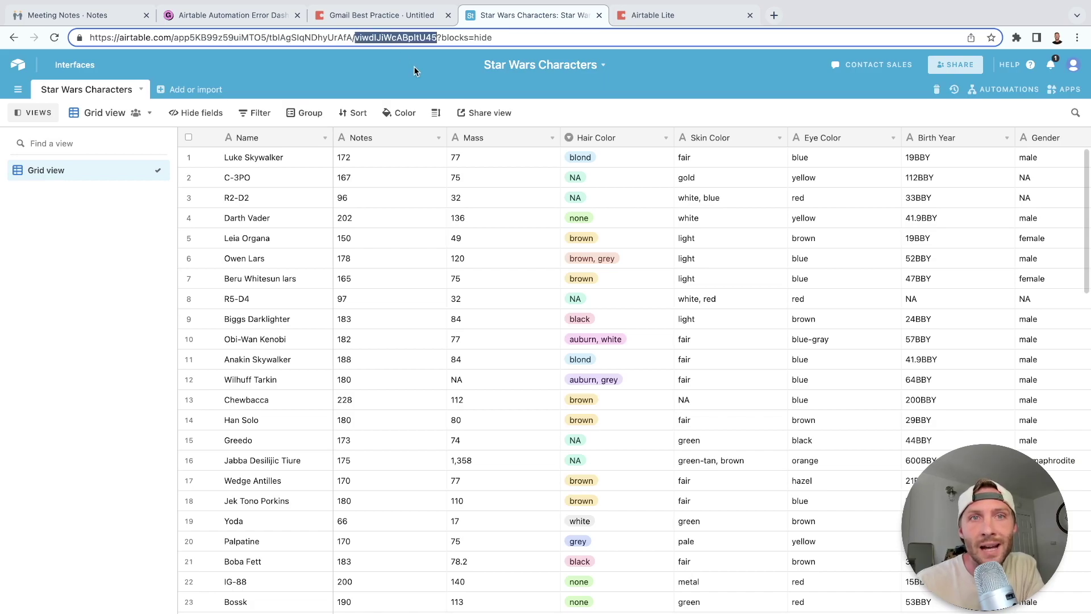
pyautogui.doubleClick(209, 38)
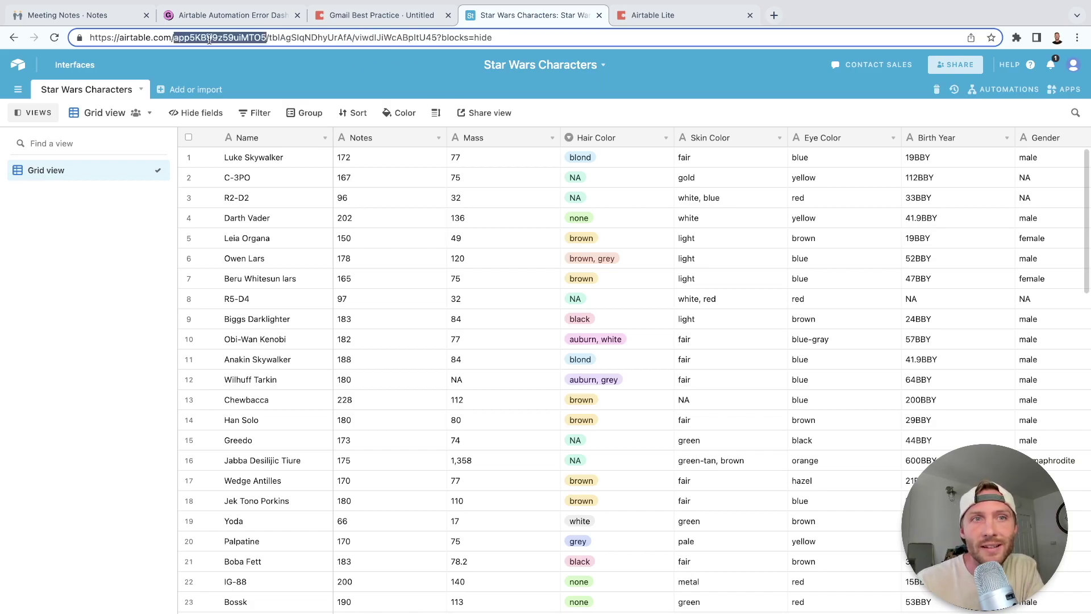
pyautogui.doubleClick(304, 37)
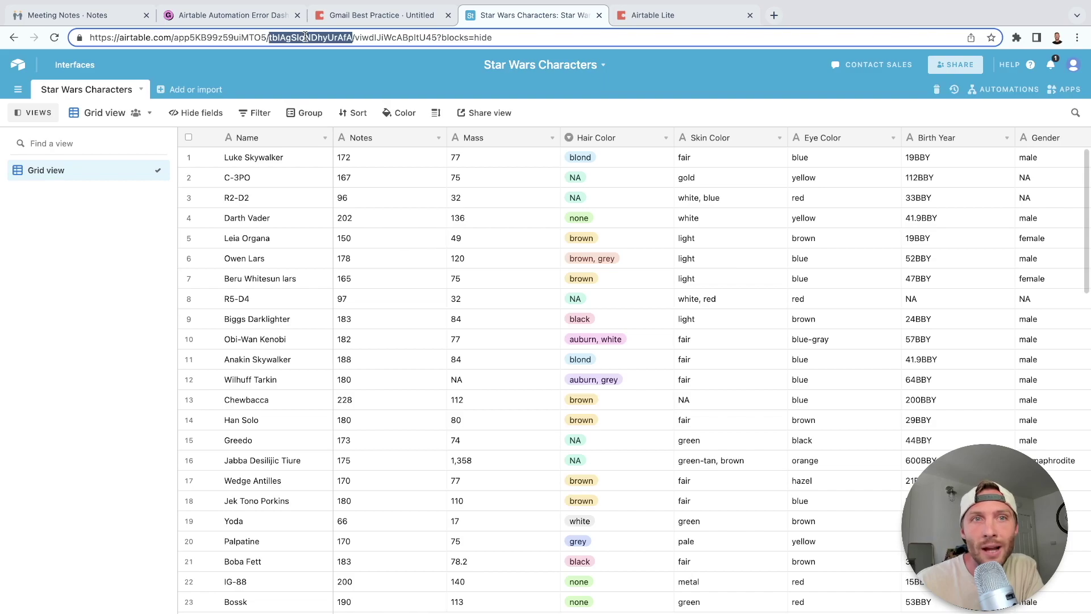
pyautogui.doubleClick(380, 38)
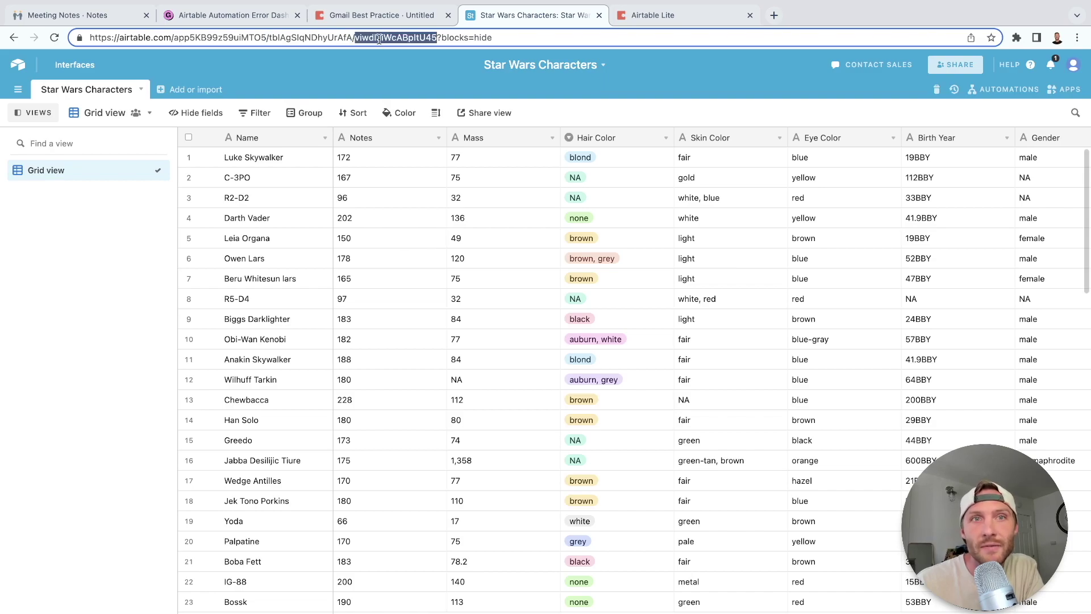
pyautogui.click(279, 37)
pyautogui.moveTo(281, 39); pyautogui.dragTo(268, 39)
pyautogui.moveTo(368, 39); pyautogui.dragTo(354, 39)
# Copy the base ID from the address into Coda's Base ID field.
pyautogui.doubleClick(226, 38)
pyautogui.press('super+c')
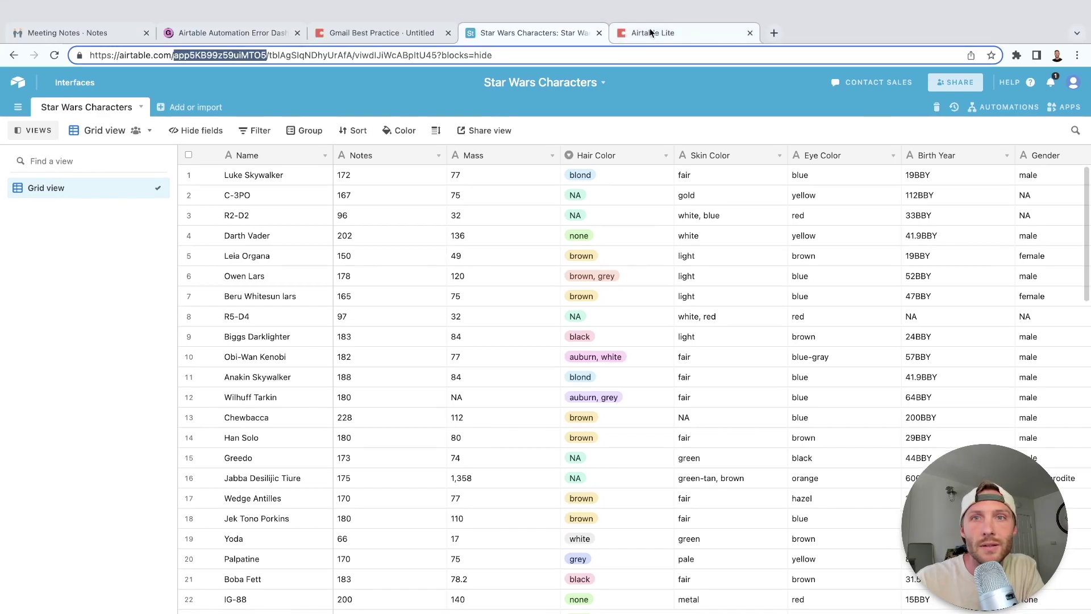
pyautogui.click(651, 33)
pyautogui.click(993, 269)
pyautogui.press('super+v')
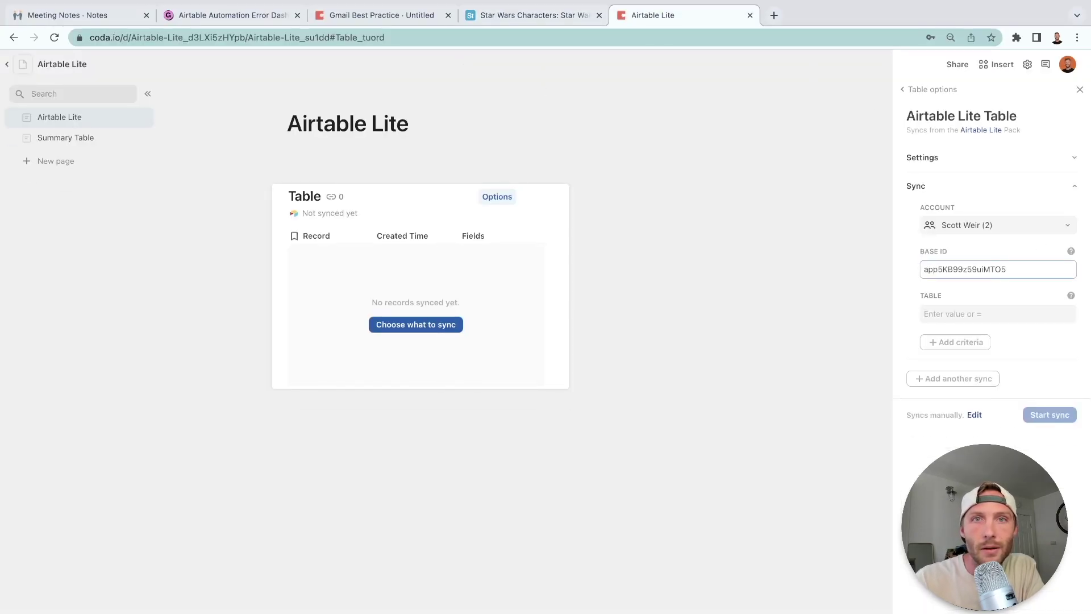
pyautogui.click(505, 23)
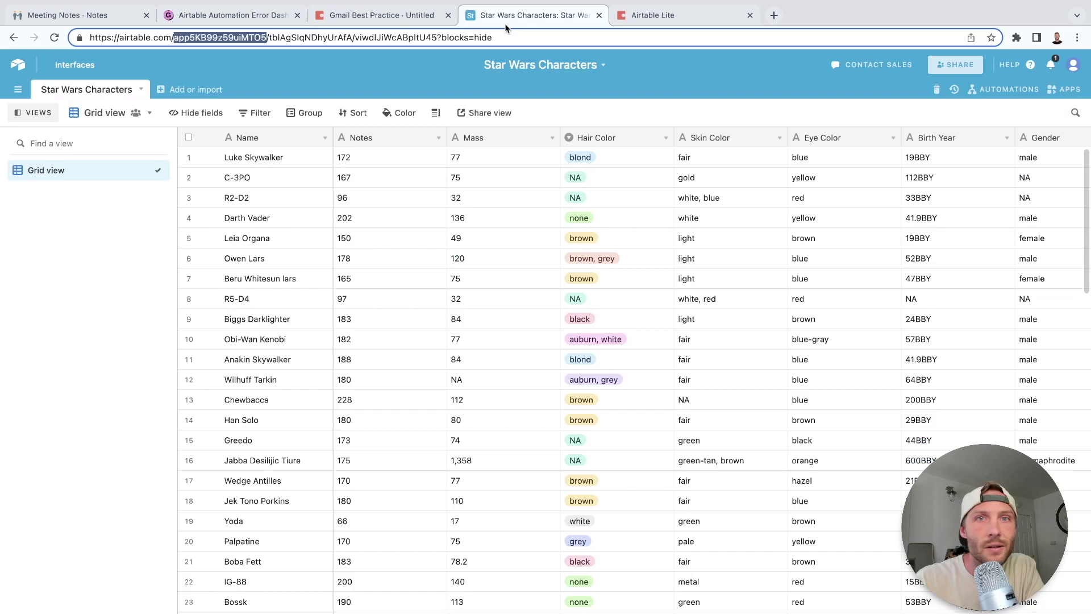
pyautogui.doubleClick(313, 36)
pyautogui.hotkey('ctrl', 'c')
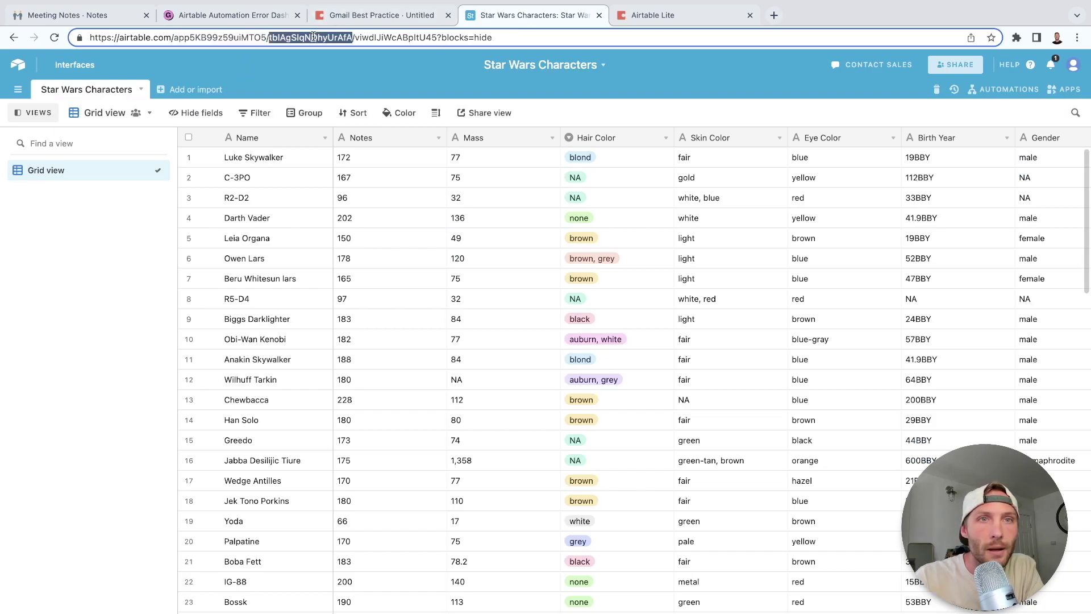
pyautogui.click(685, 15)
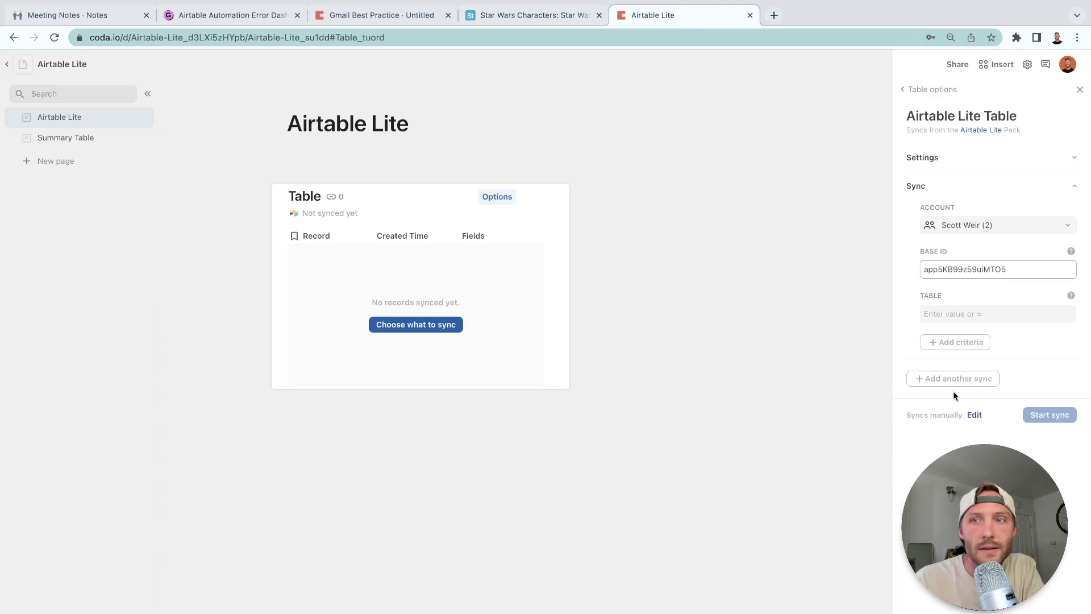
pyautogui.click(961, 314)
pyautogui.hotkey('ctrl', 'v')
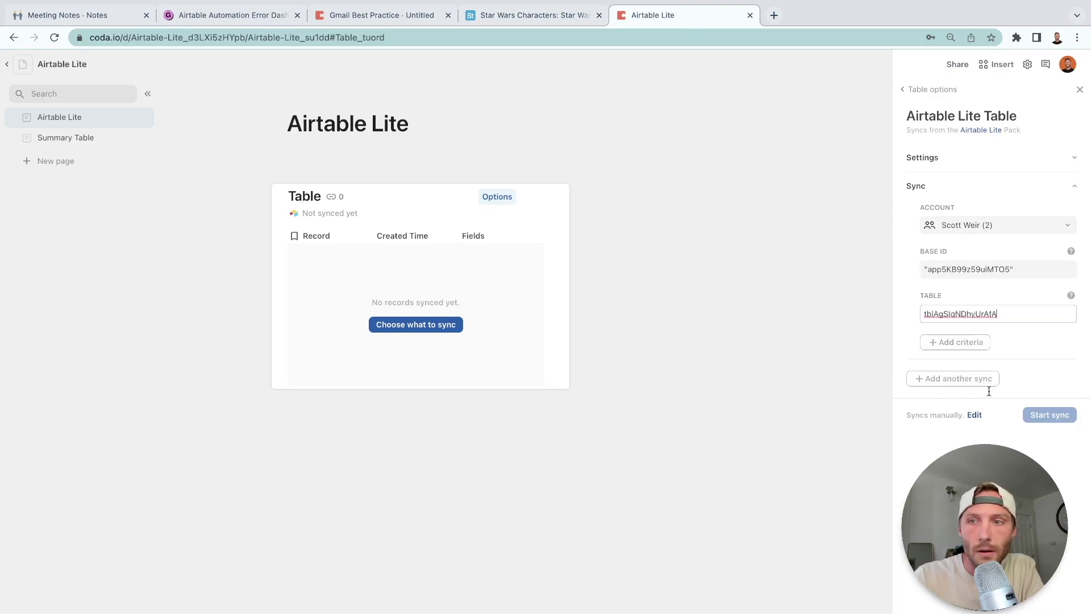
pyautogui.press('Return')
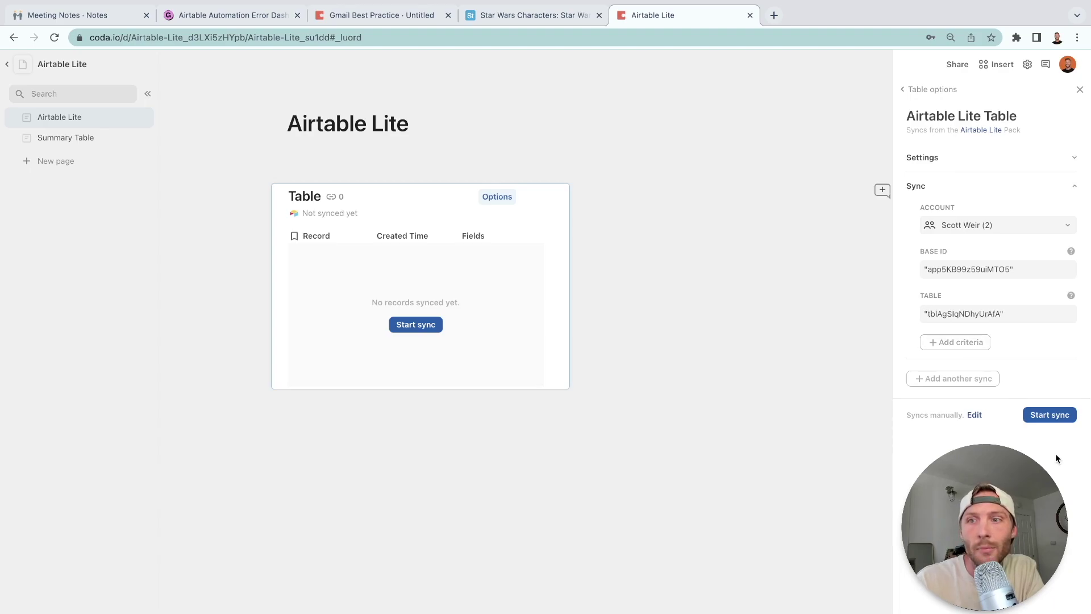
pyautogui.click(1048, 417)
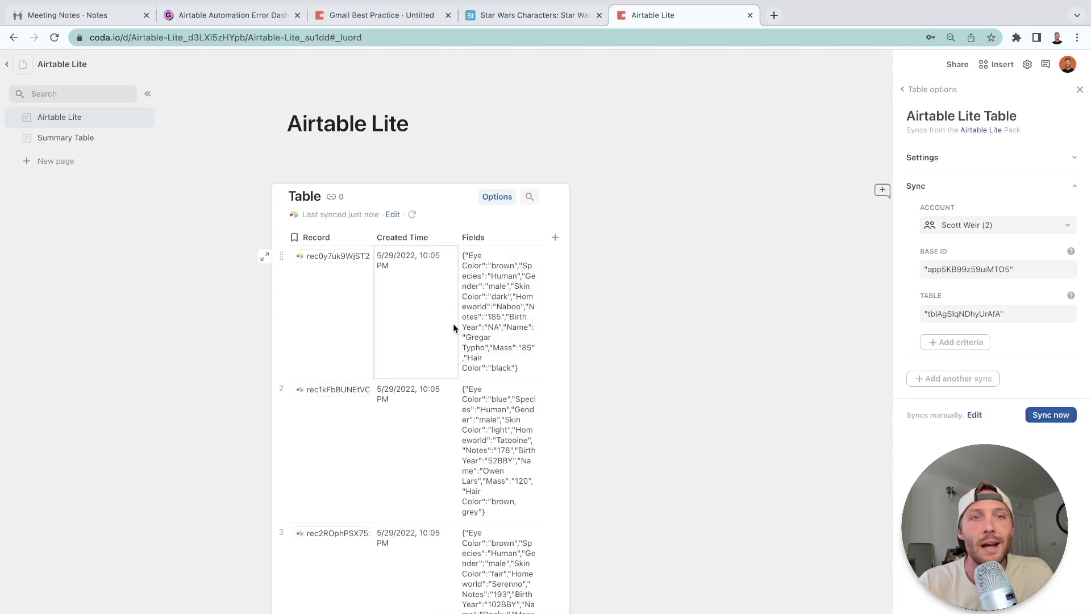
# Hide the Record column and drag the Fields column wider.
pyautogui.moveTo(316, 262)
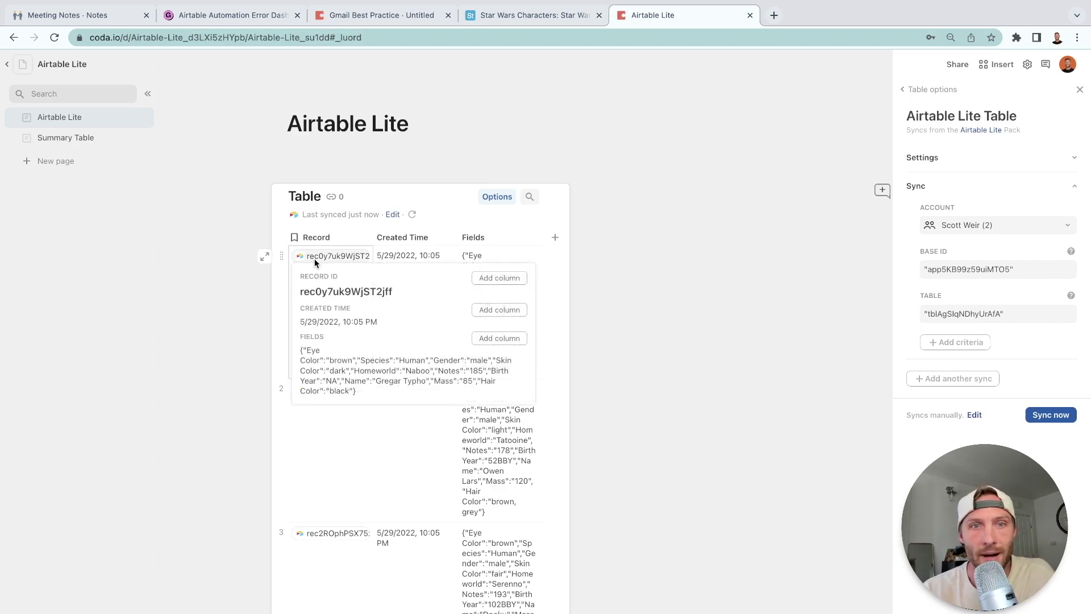
pyautogui.click(366, 242)
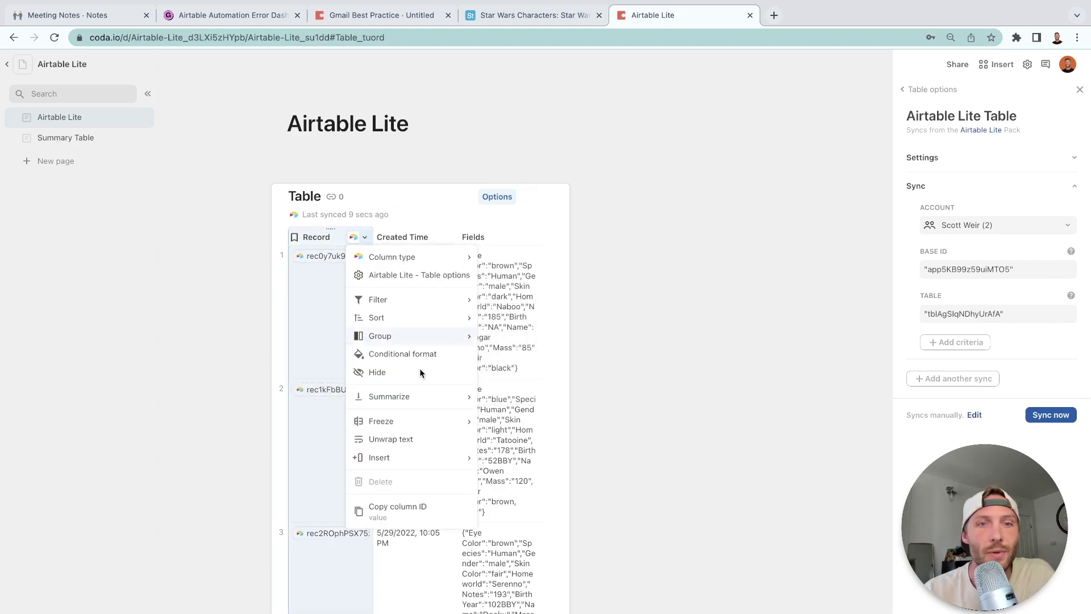
pyautogui.click(397, 372)
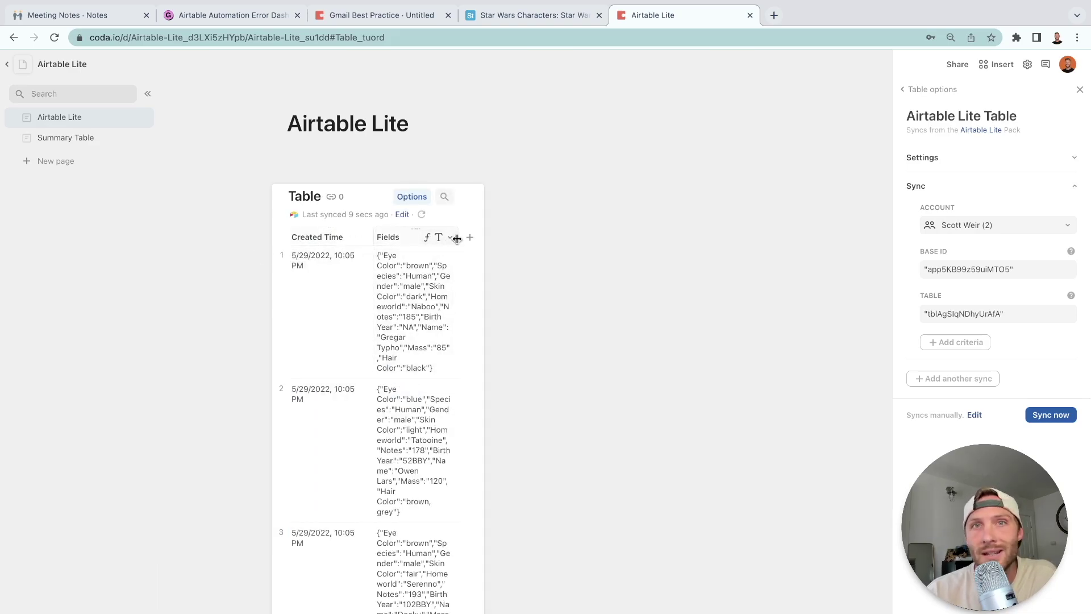
pyautogui.moveTo(458, 238); pyautogui.dragTo(576, 238)
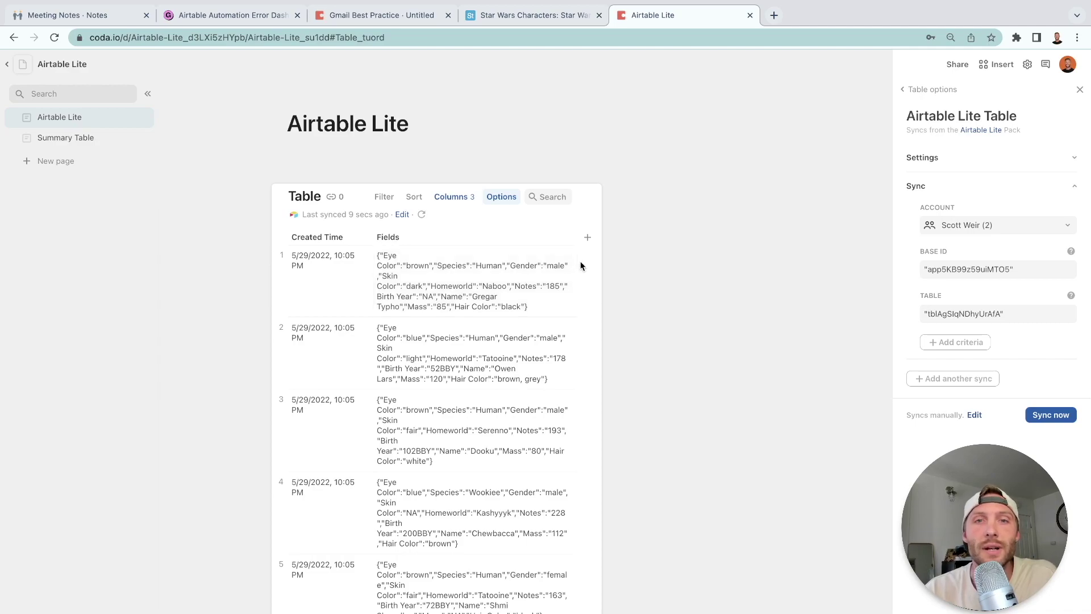
pyautogui.moveTo(563, 240)
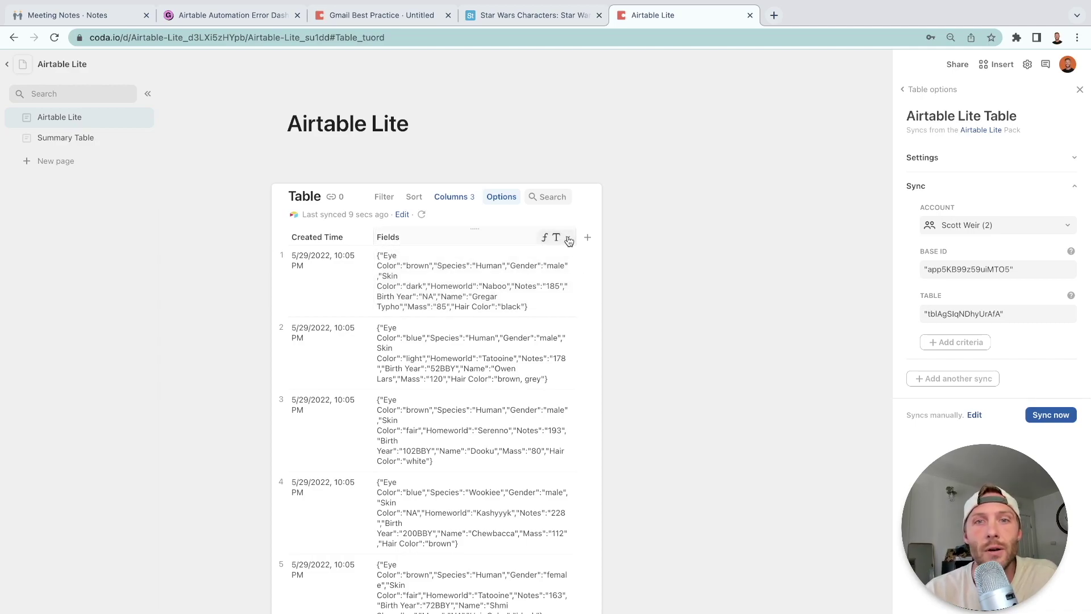
pyautogui.click(569, 241)
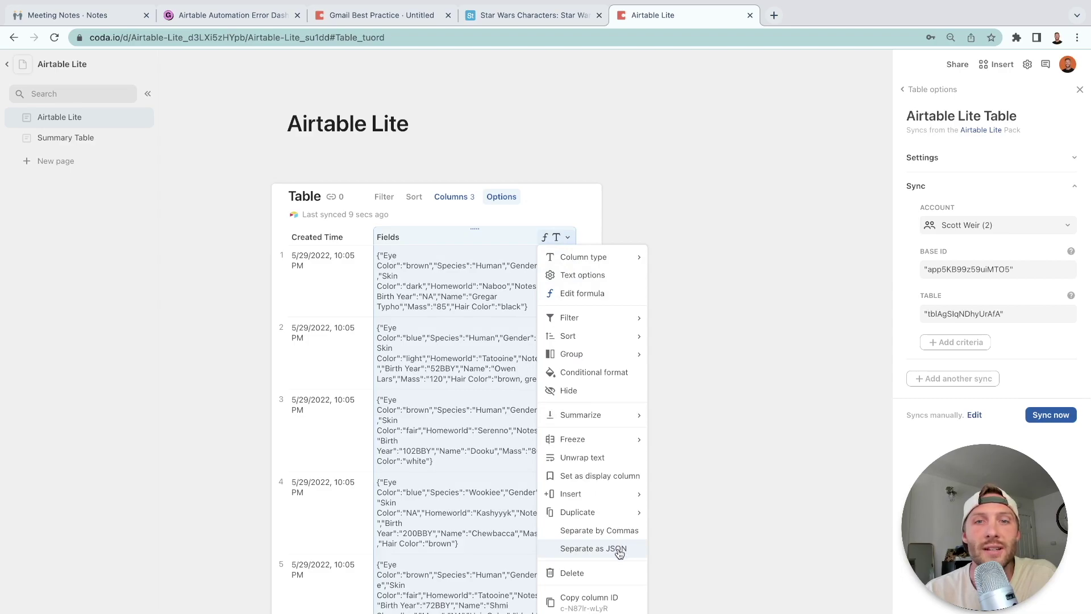
# Separate the Fields JSON into individual attribute columns.
pyautogui.click(618, 549)
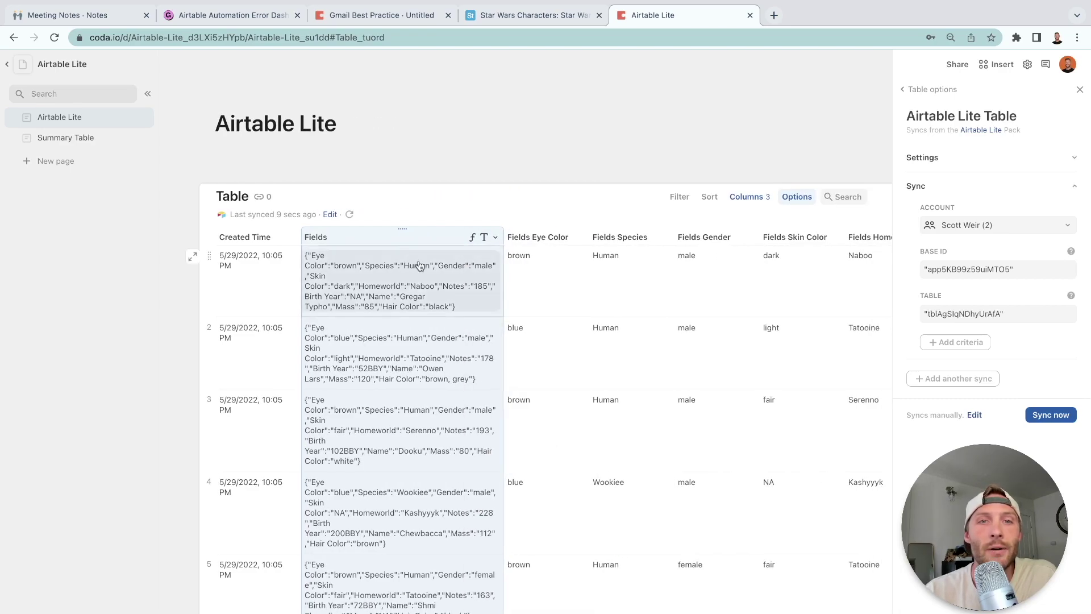
pyautogui.hscroll(5, 530, 284)
pyautogui.hscroll(-5, 529, 285)
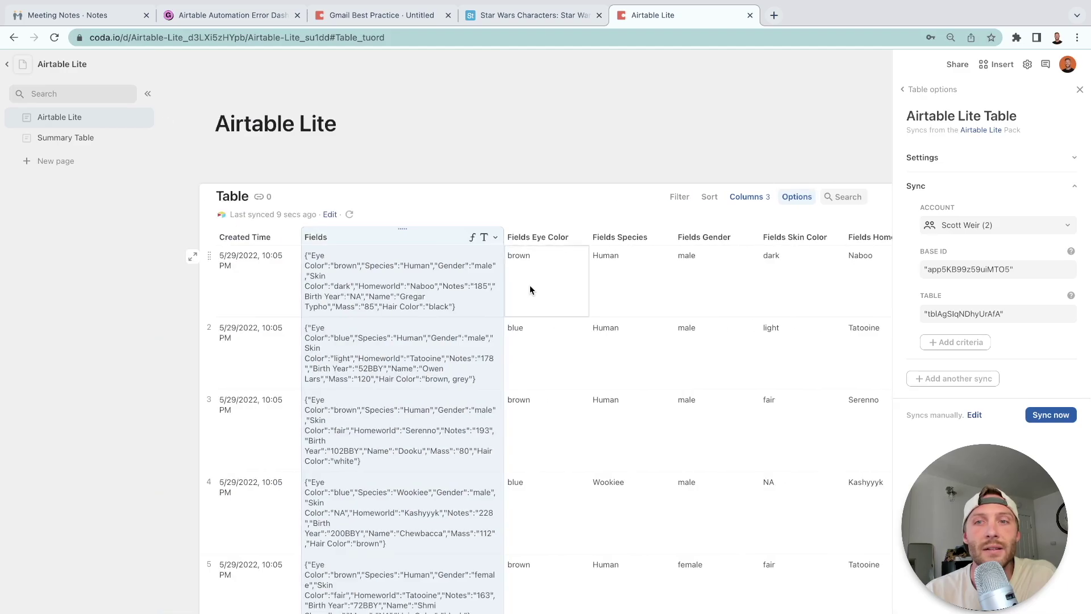
pyautogui.click(493, 239)
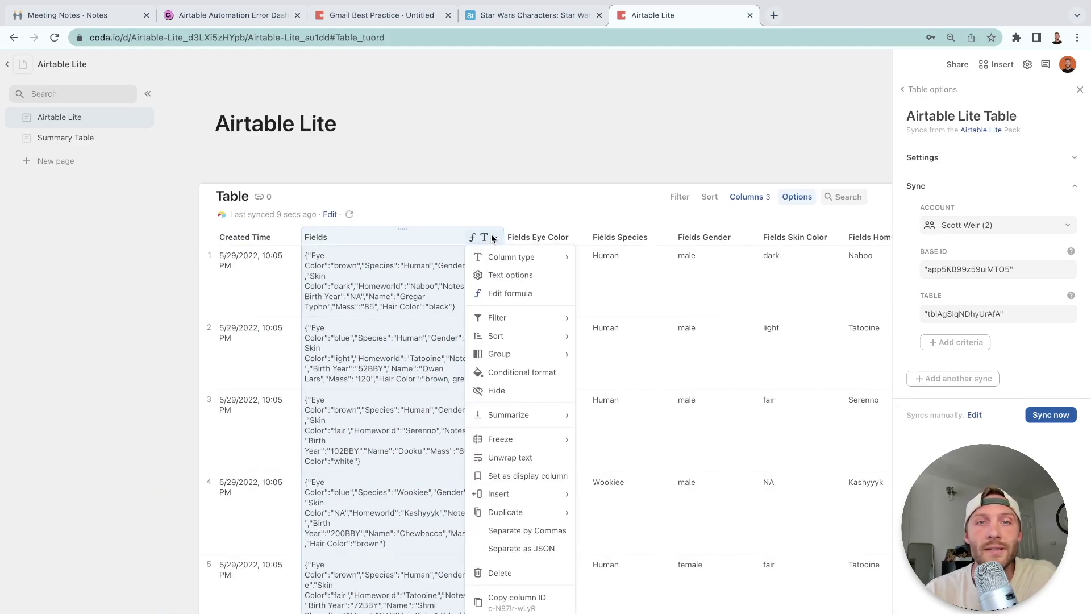
pyautogui.click(499, 572)
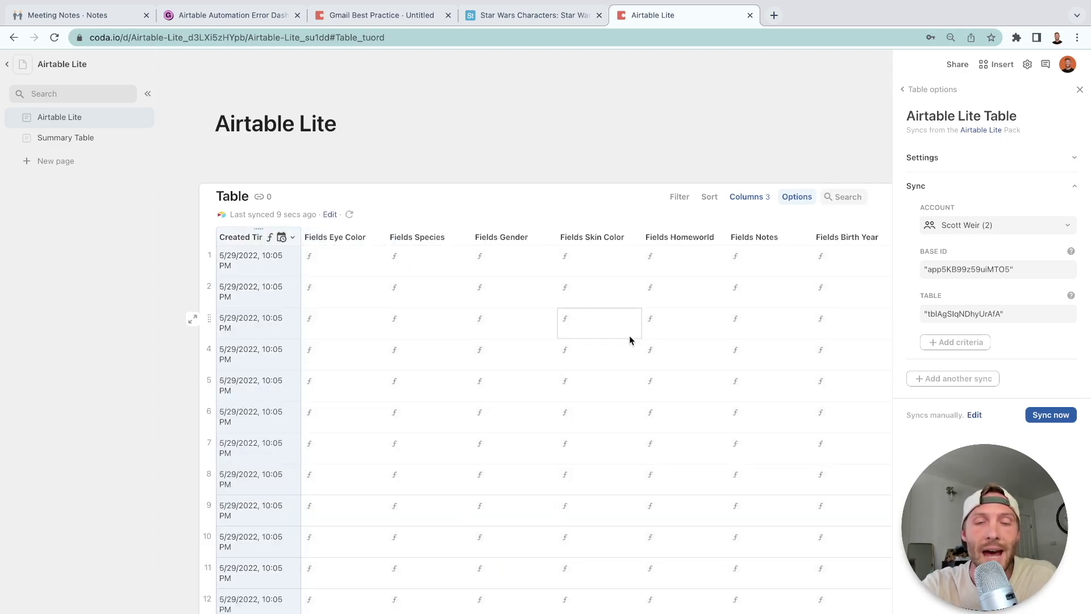
pyautogui.hotkey('ctrl', 'z')
# Hide the raw Fields column and move Fields Name next to Created Time.
pyautogui.scroll(-3, 517, 233)
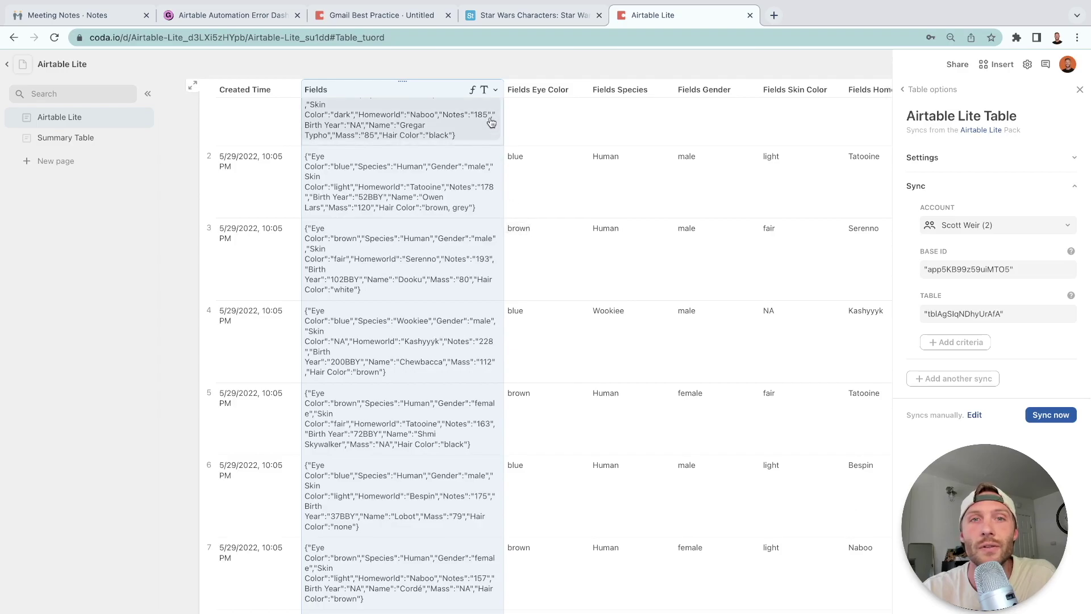
pyautogui.click(495, 90)
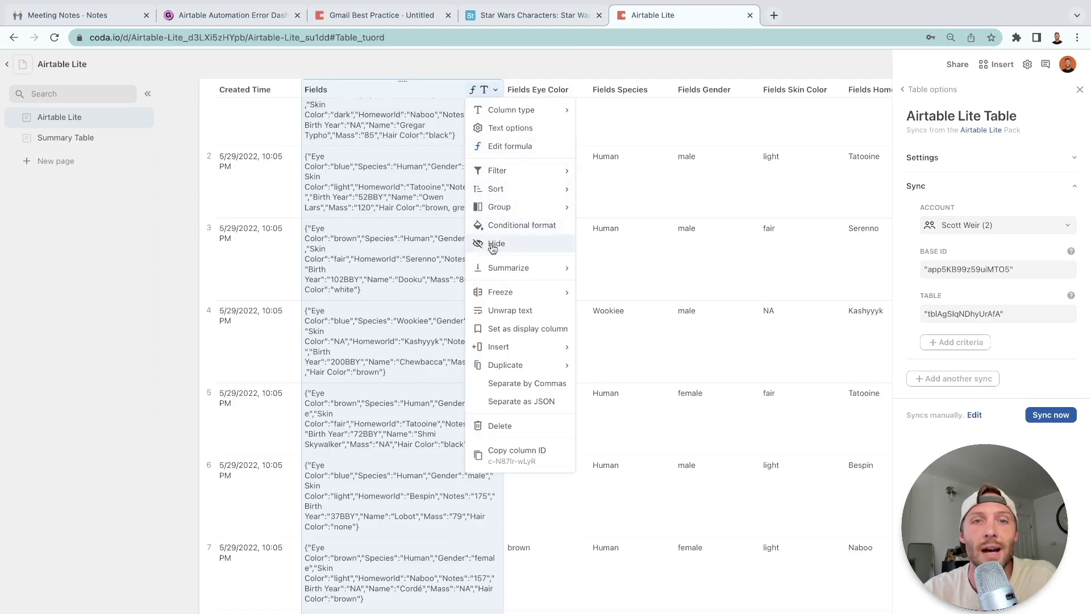
pyautogui.click(493, 244)
pyautogui.scroll(3, 489, 245)
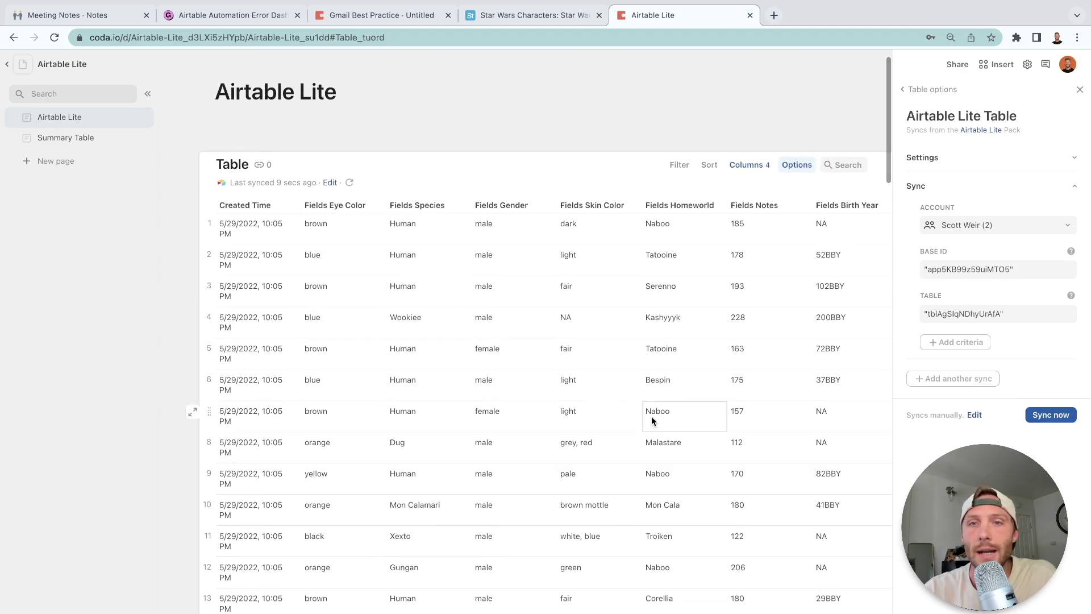
pyautogui.hscroll(5, 651, 416)
pyautogui.moveTo(656, 203); pyautogui.dragTo(298, 210)
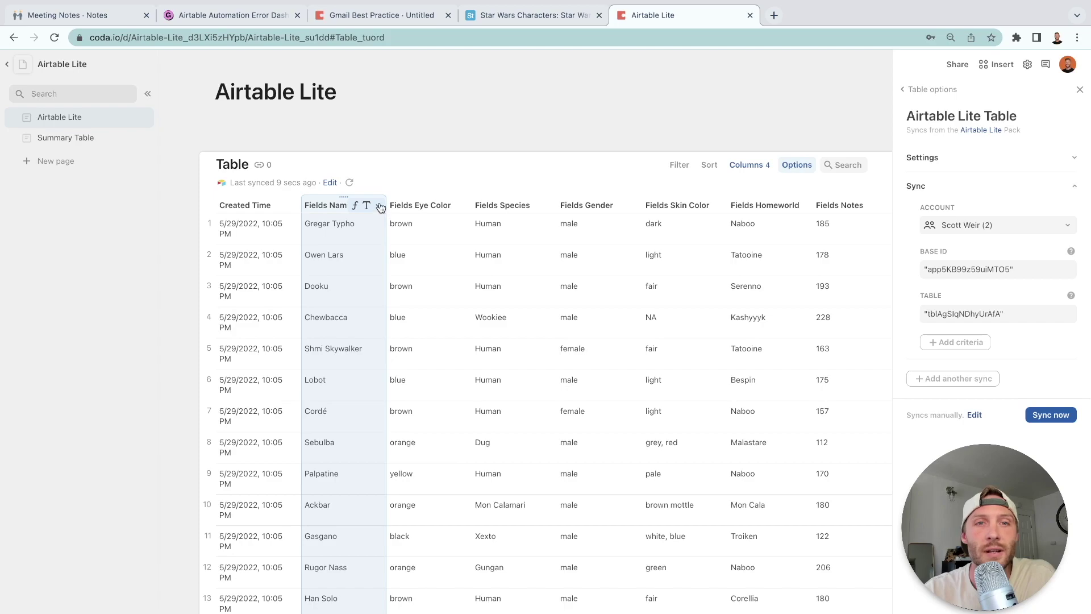
# Retitle the Fields-prefixed headers as Name, Eye Color, Species and Homeworld.
pyautogui.doubleClick(338, 206)
pyautogui.write('Name')
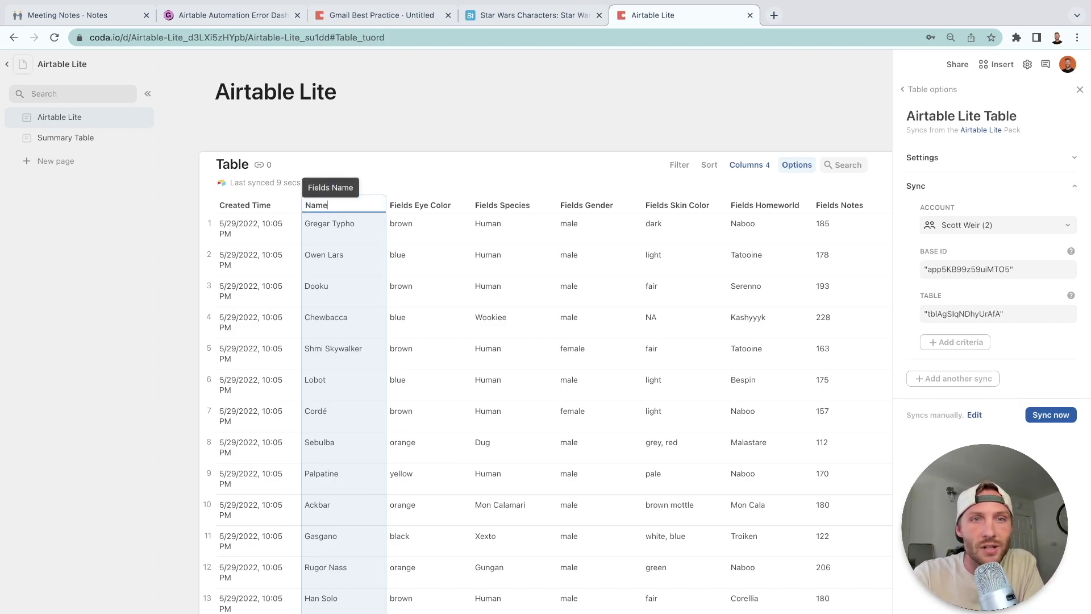
pyautogui.press('Tab')
pyautogui.write('Eye Color')
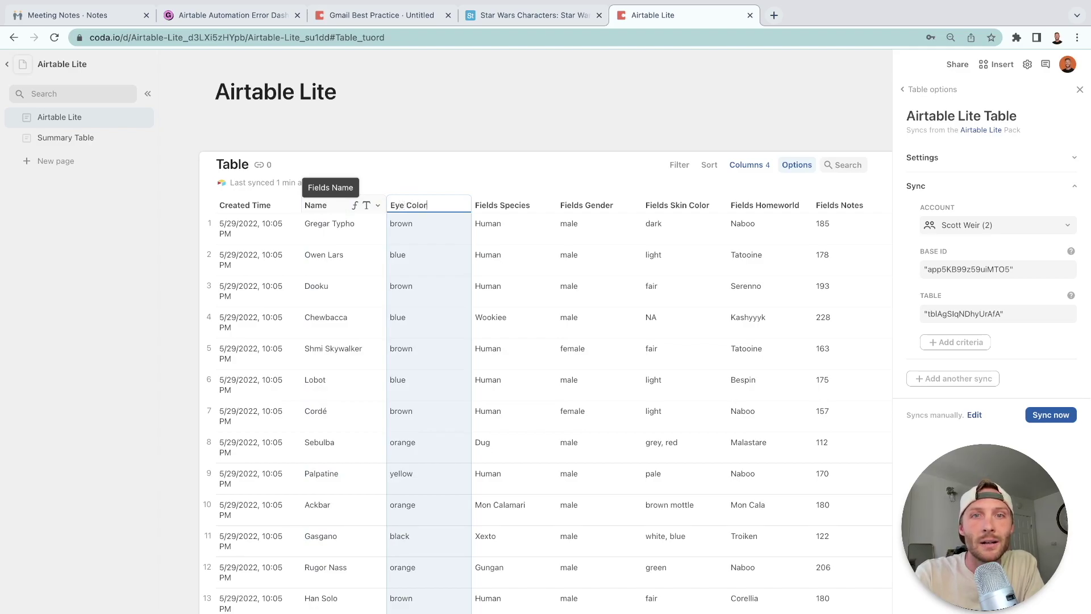
pyautogui.press('Tab')
pyautogui.write('Species')
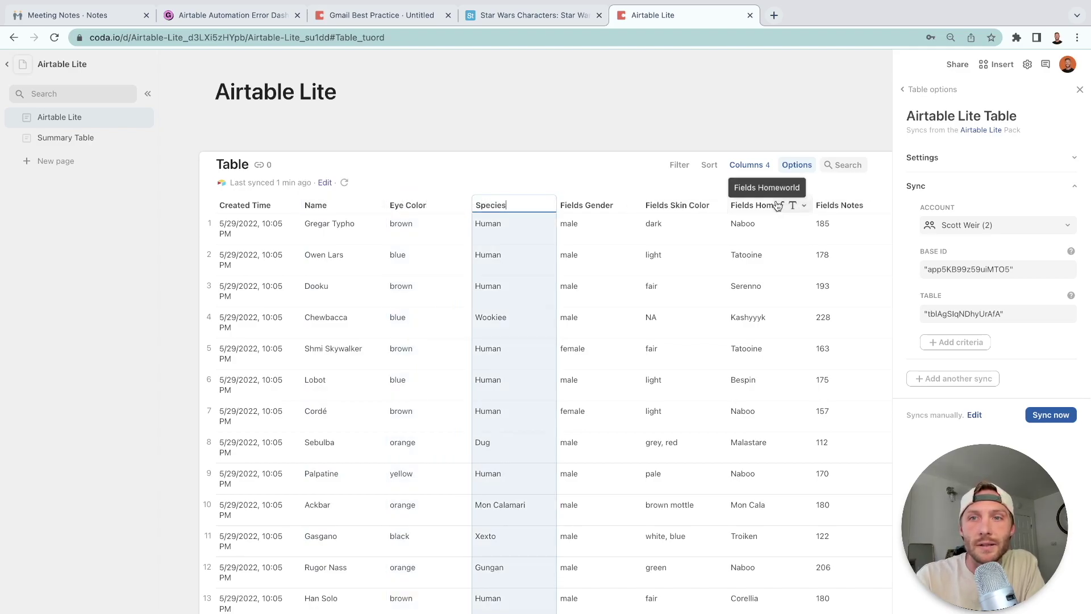
pyautogui.click(758, 205)
pyautogui.click(756, 204)
pyautogui.write('Homeworld')
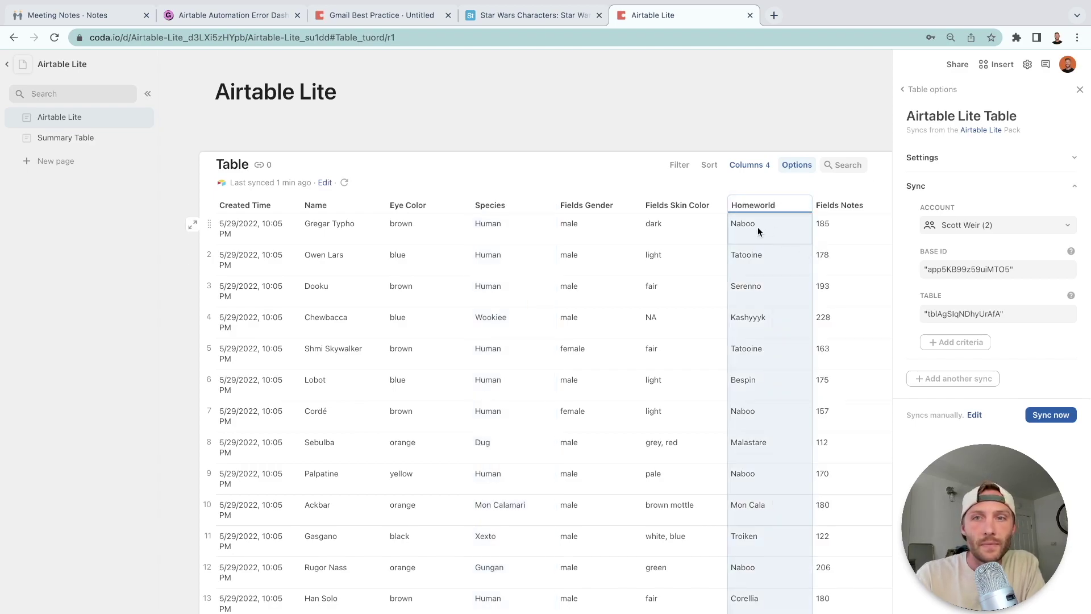
pyautogui.click(758, 226)
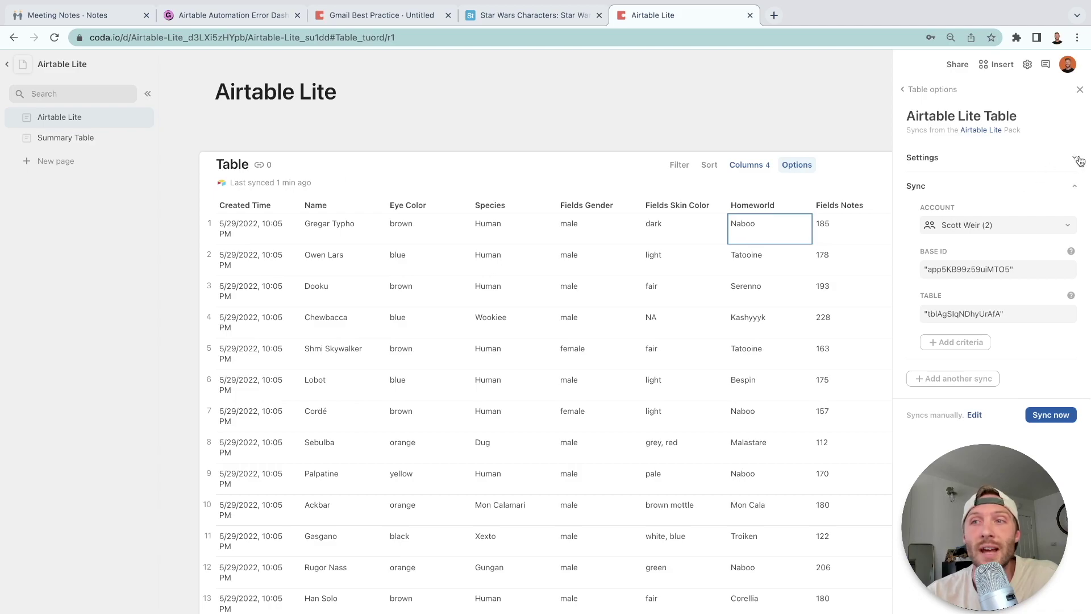
# Set the sync table to refresh Hourly with a 10,000-row table limit.
pyautogui.click(1079, 90)
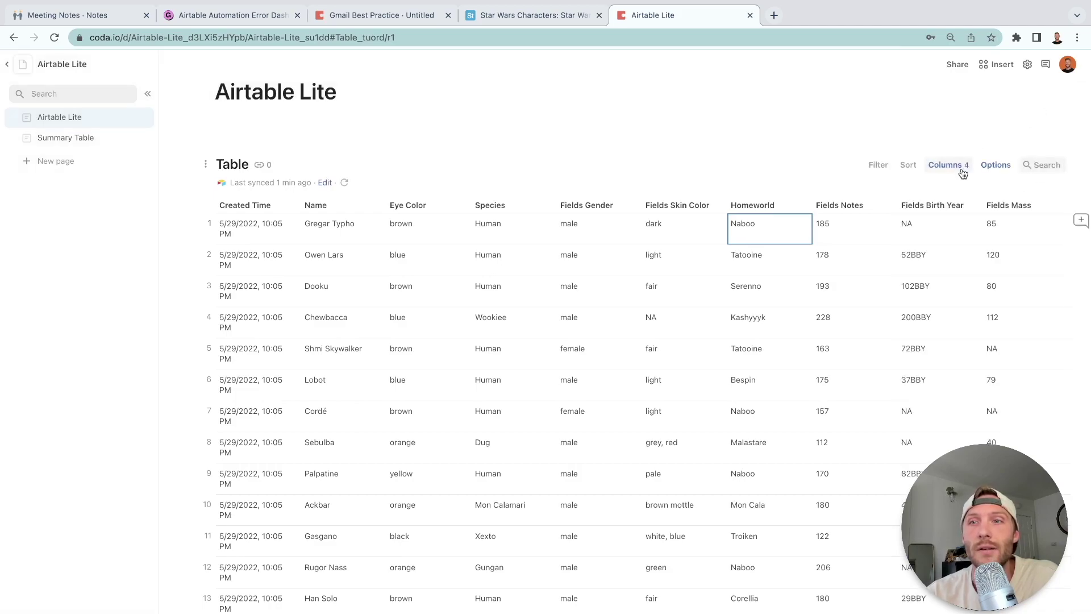
pyautogui.click(995, 165)
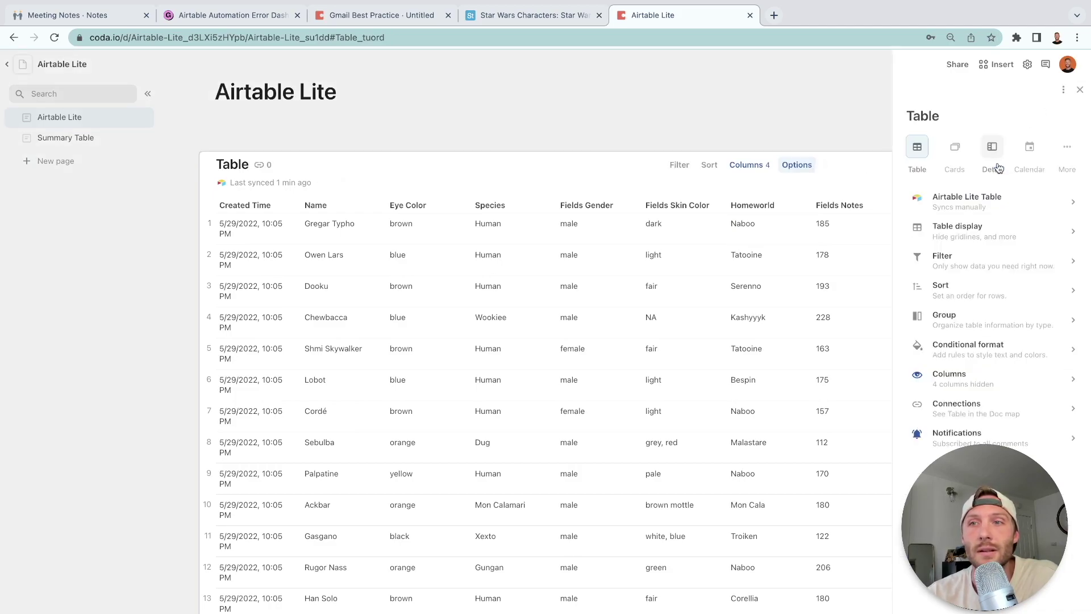
pyautogui.click(1012, 200)
pyautogui.click(1072, 161)
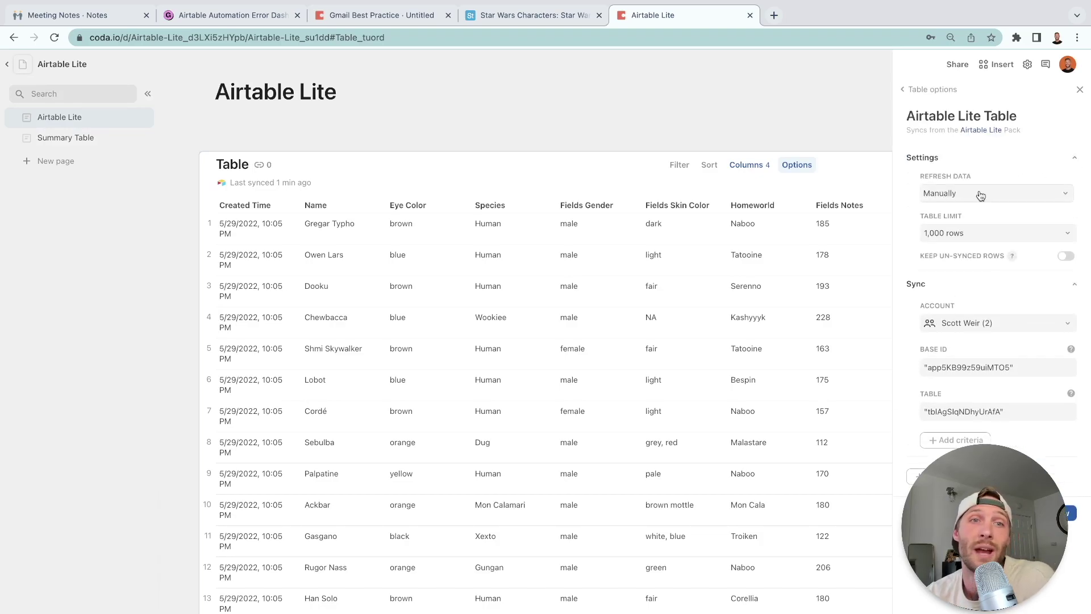
pyautogui.moveTo(343, 195)
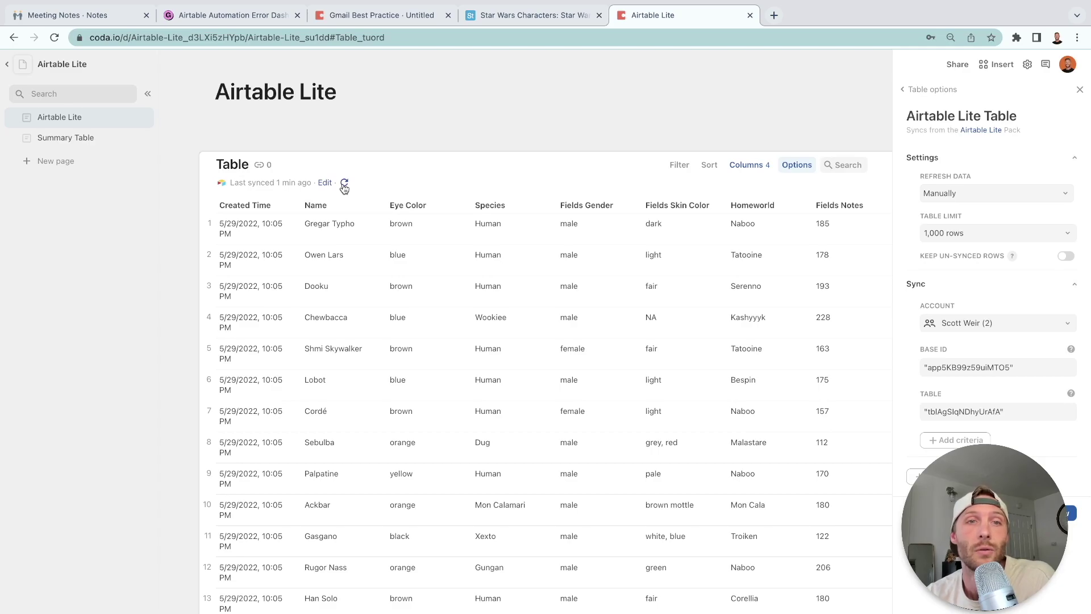
pyautogui.click(987, 196)
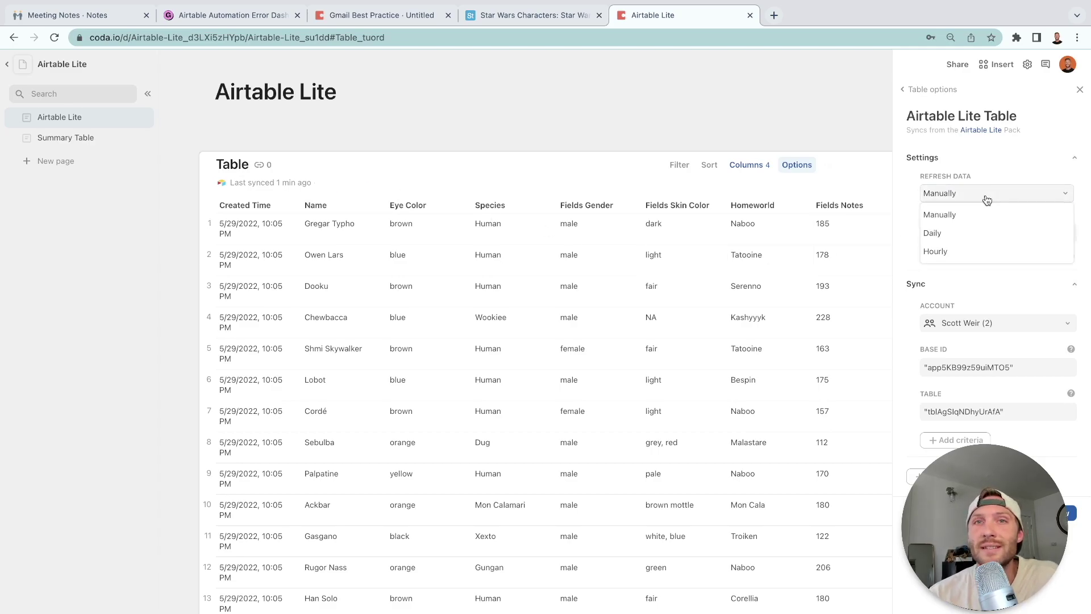
pyautogui.click(955, 252)
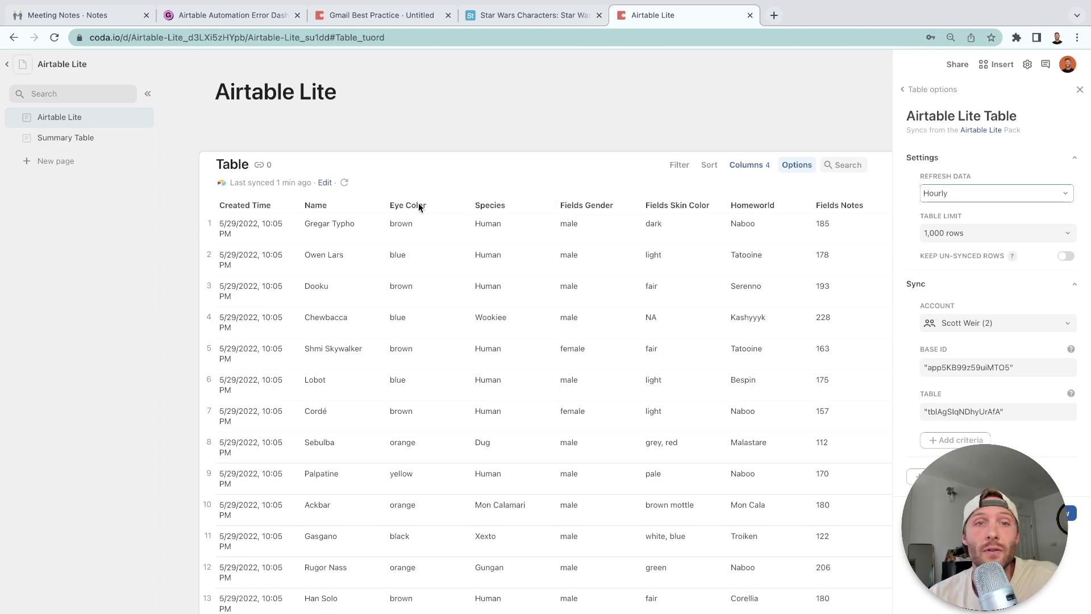
pyautogui.click(995, 233)
pyautogui.click(998, 290)
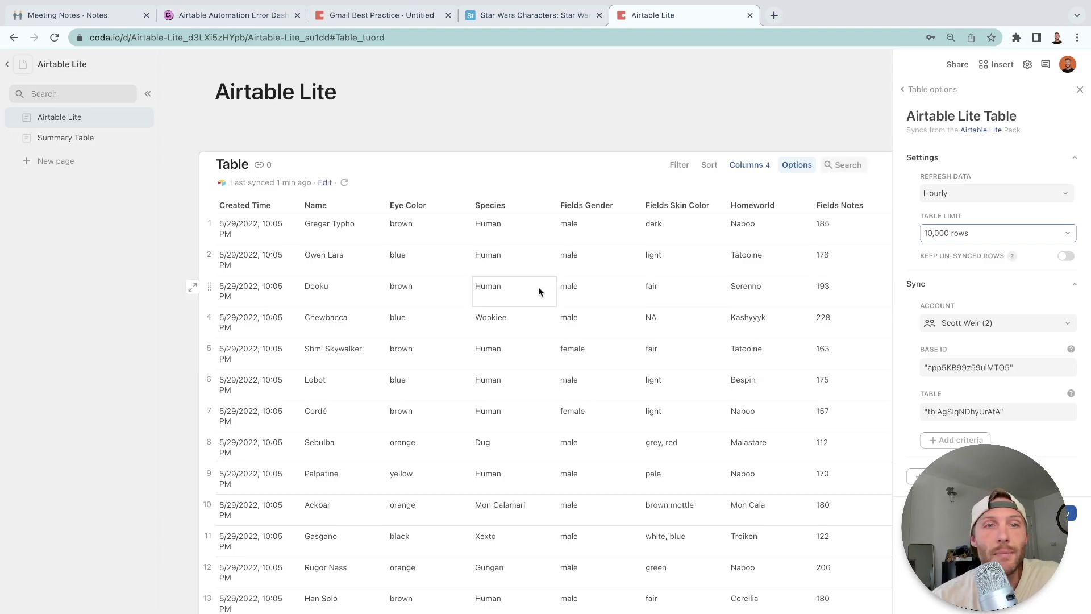
# Rename the table to 'Star Wars Characters'.
pyautogui.click(233, 168)
pyautogui.write('Star Wars Characters')
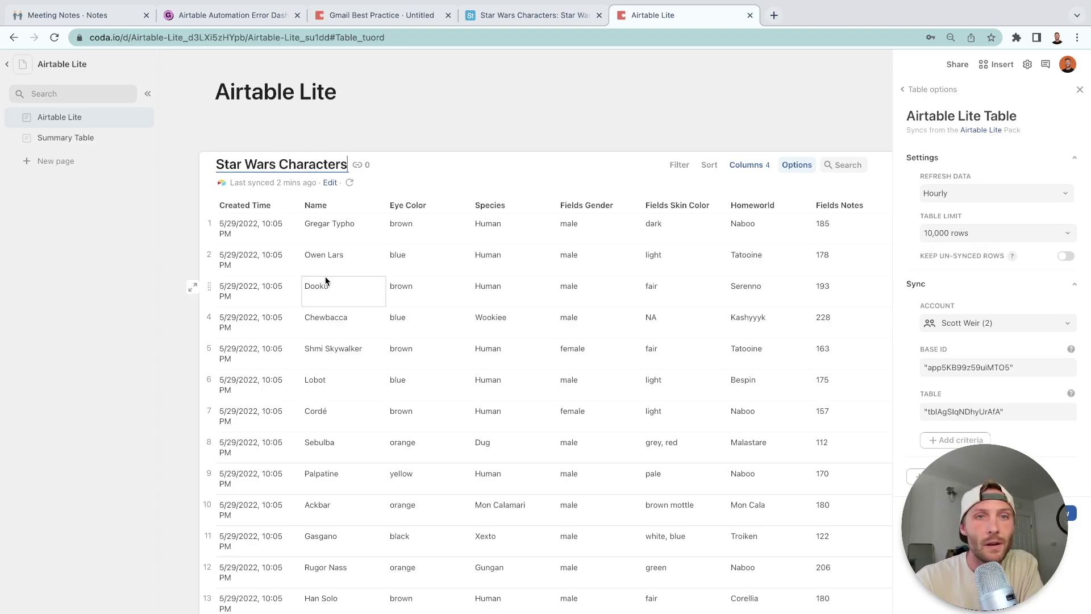
pyautogui.click(336, 273)
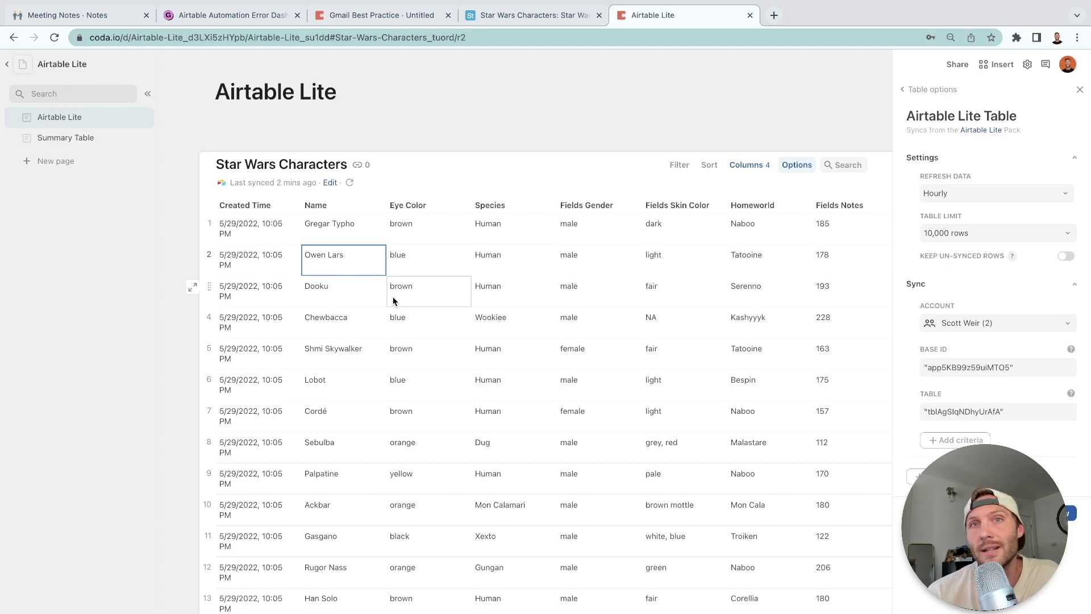
# Group the Star Wars Characters table by Homeworld, with the group column along the left.
pyautogui.click(77, 144)
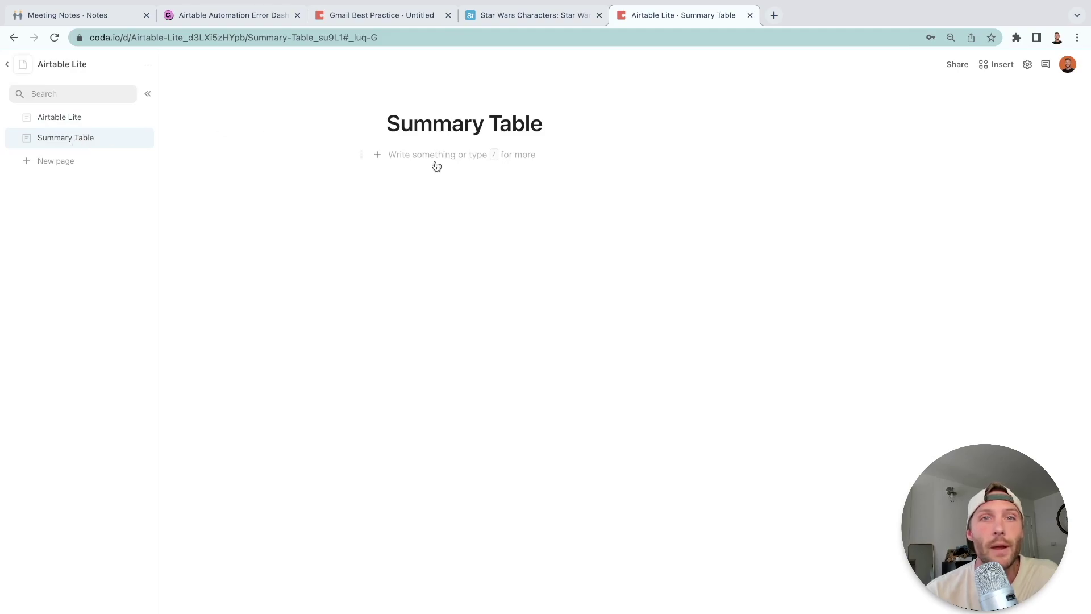
pyautogui.click(54, 122)
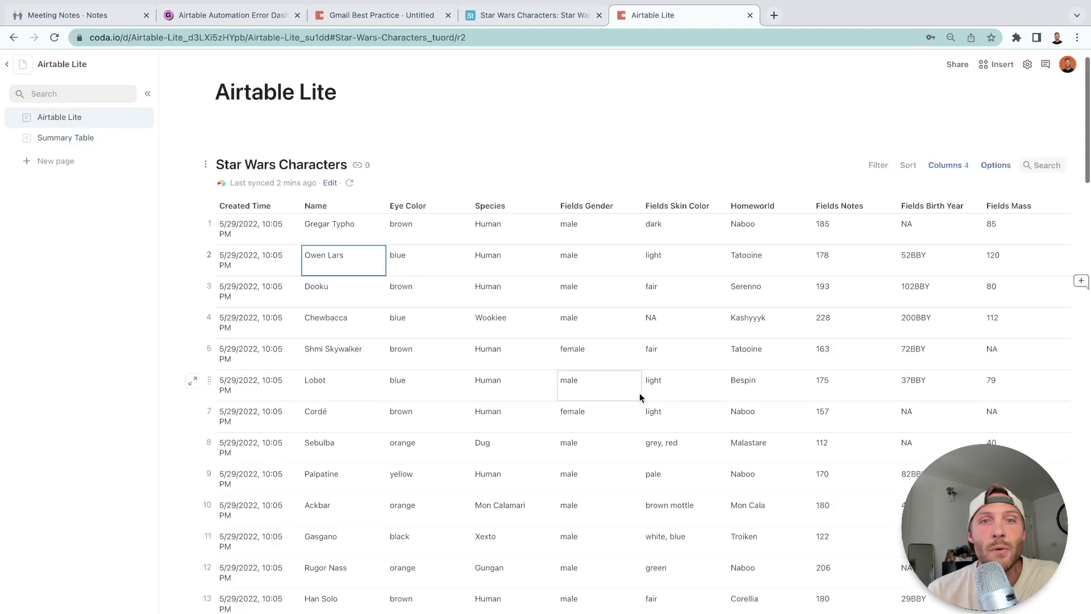
pyautogui.click(750, 207)
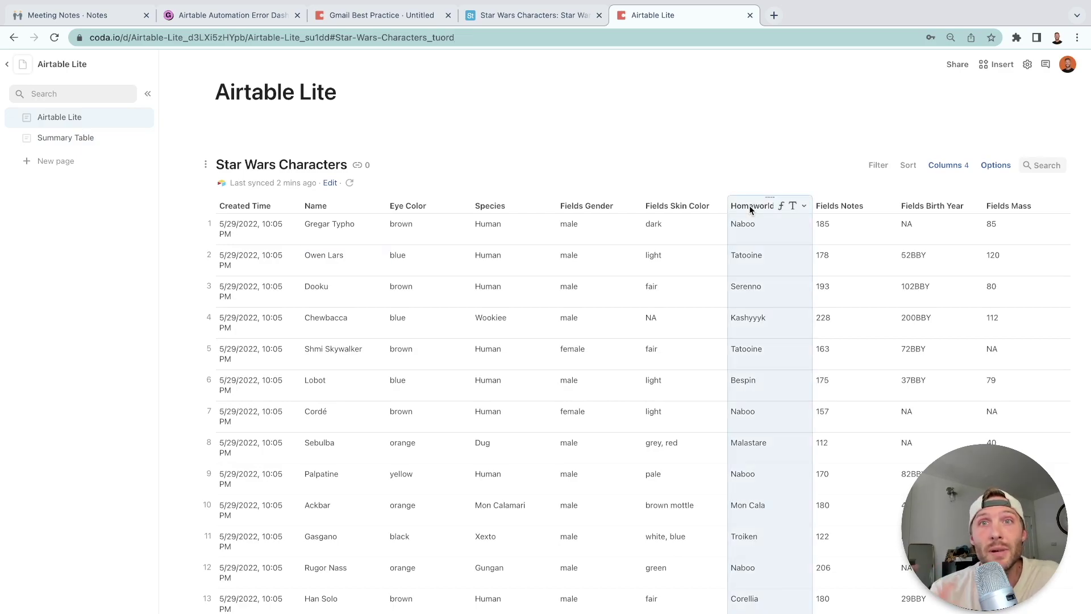
pyautogui.click(804, 207)
pyautogui.moveTo(836, 323)
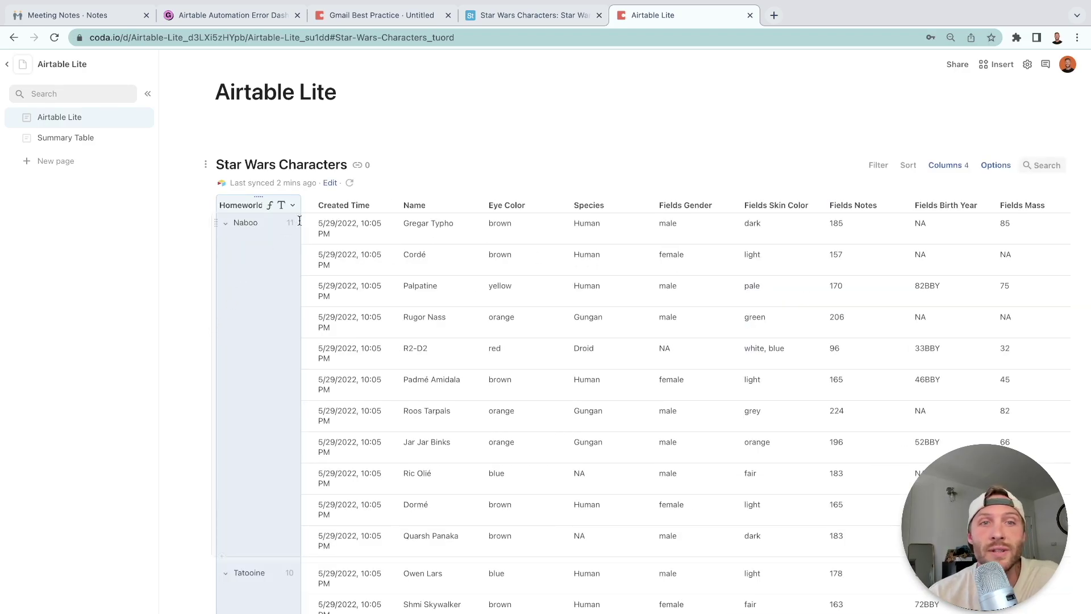
# Insert a blank table titled 'Homeworld Summary' on the Summary Table page with /tab.
pyautogui.click(65, 140)
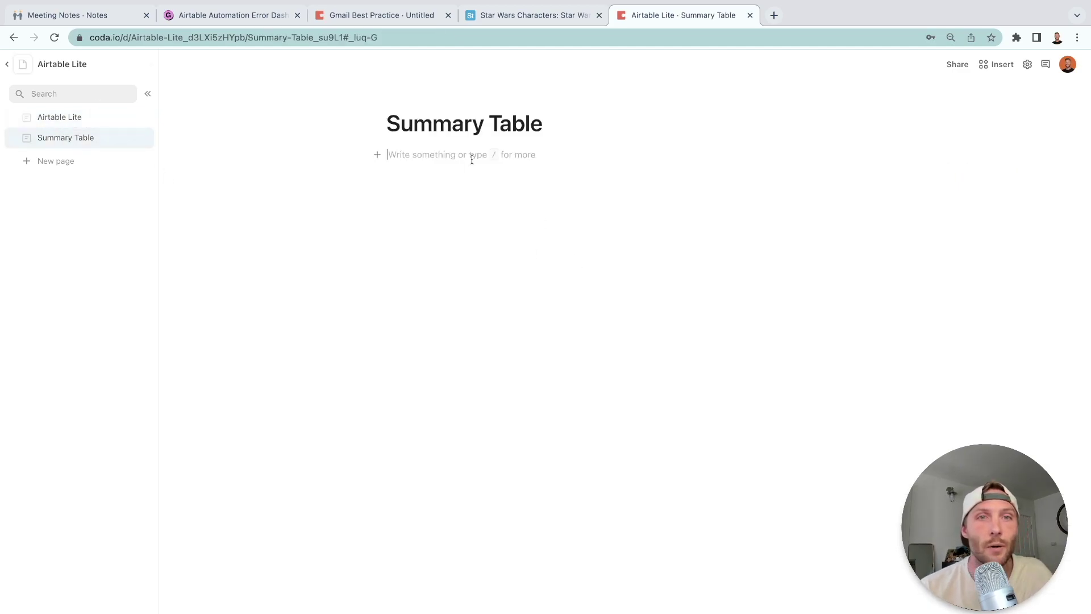
pyautogui.write('/tab')
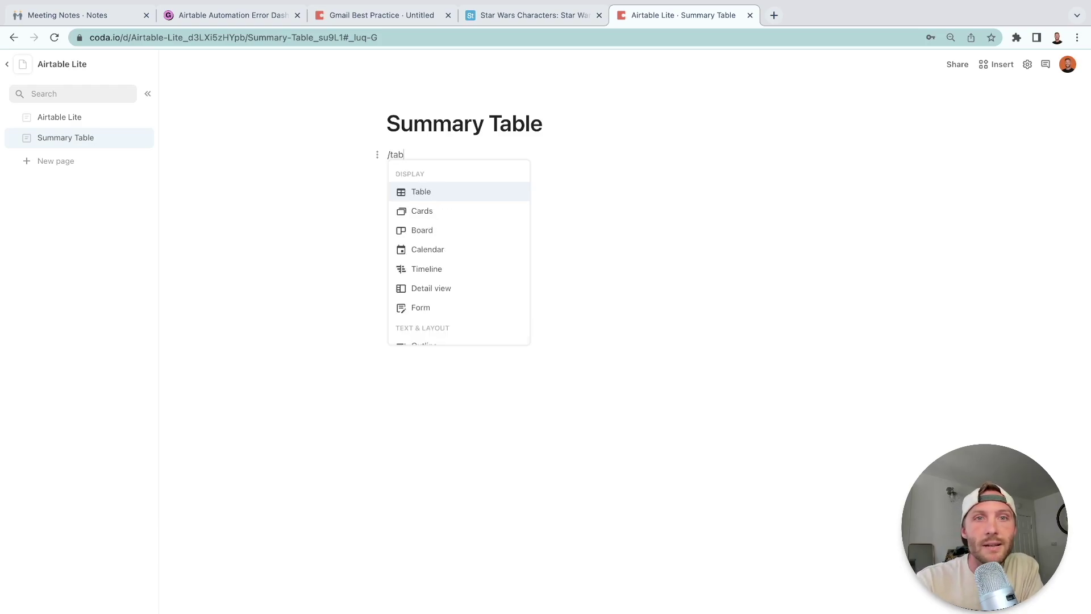
pyautogui.press('Return')
pyautogui.press('Return')
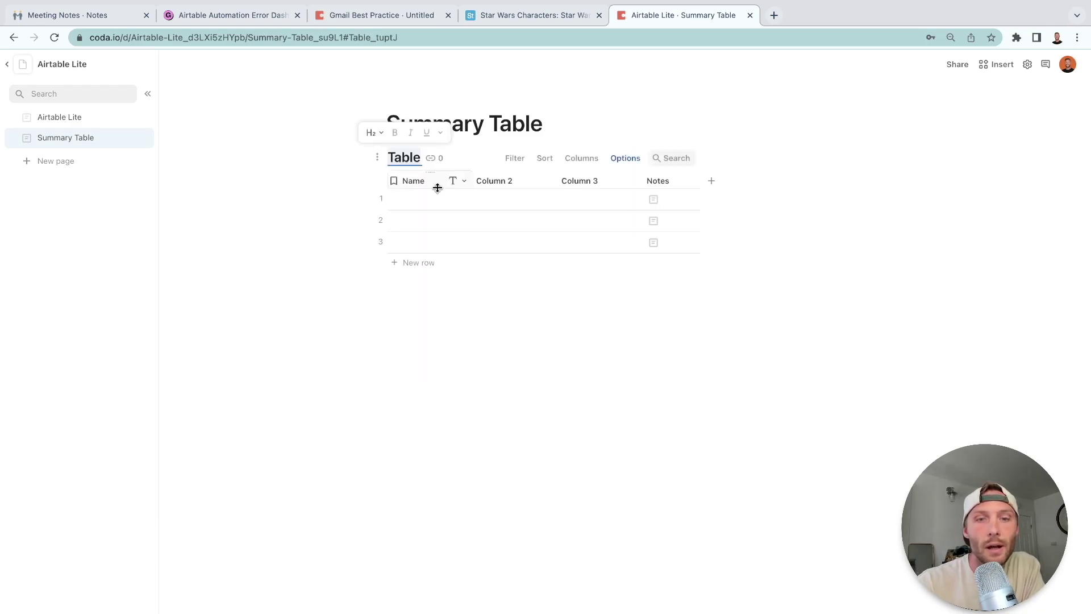
pyautogui.write('Homeworld')
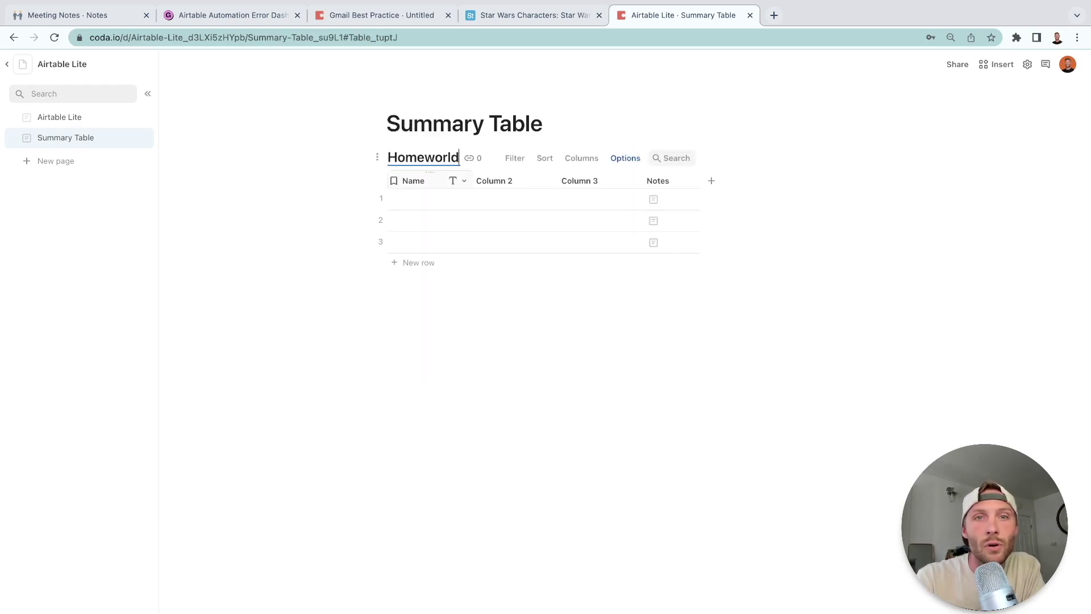
pyautogui.write(' Summary')
pyautogui.click(438, 213)
# Rename the table's first column from Name to Homeworld.
pyautogui.click(416, 194)
pyautogui.click(415, 180)
pyautogui.write('Homeworld')
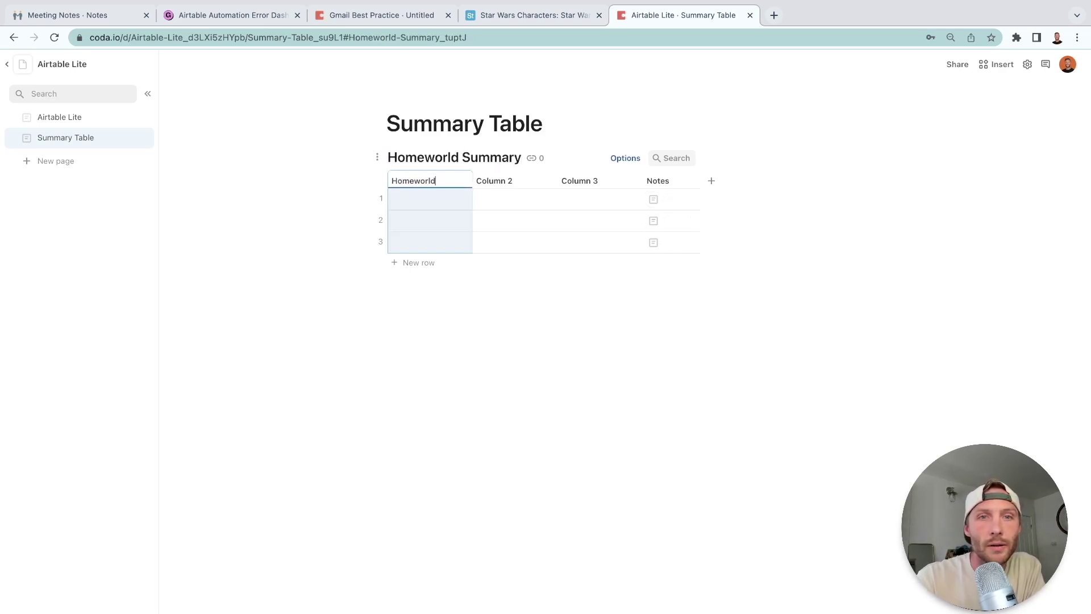
pyautogui.click(444, 322)
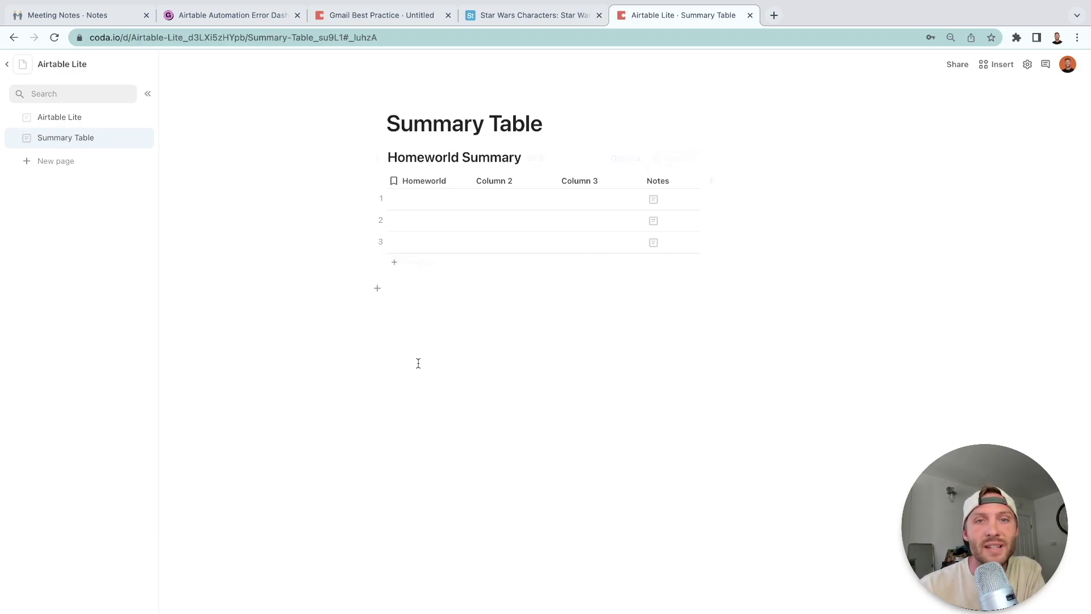
# Start a formula below the table filtering Star Wars Characters on the Homeworld column.
pyautogui.click(397, 291)
pyautogui.press('=')
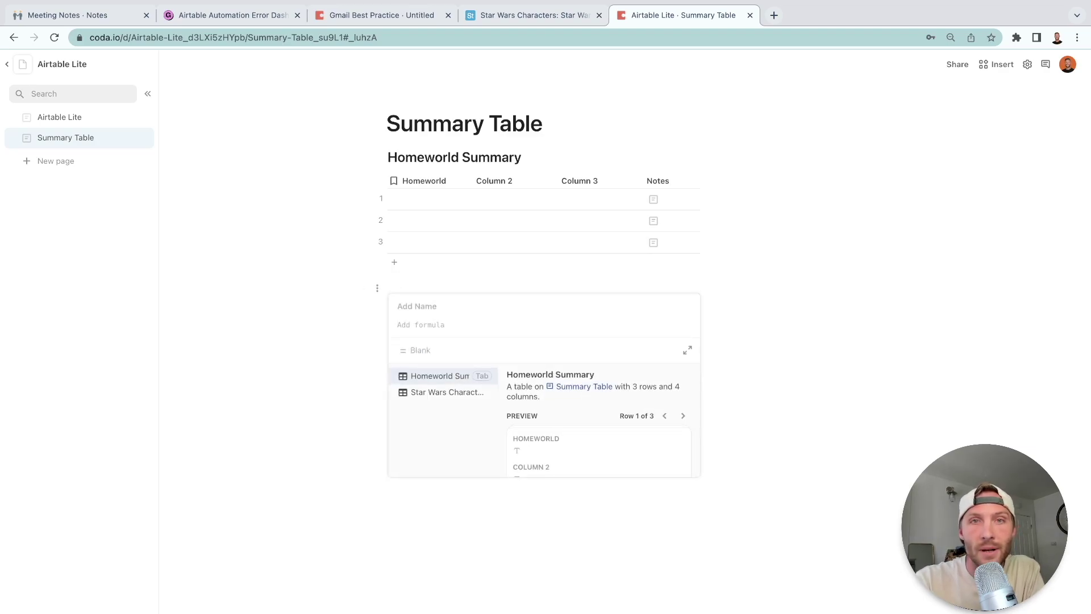
pyautogui.write('star Wars Characters')
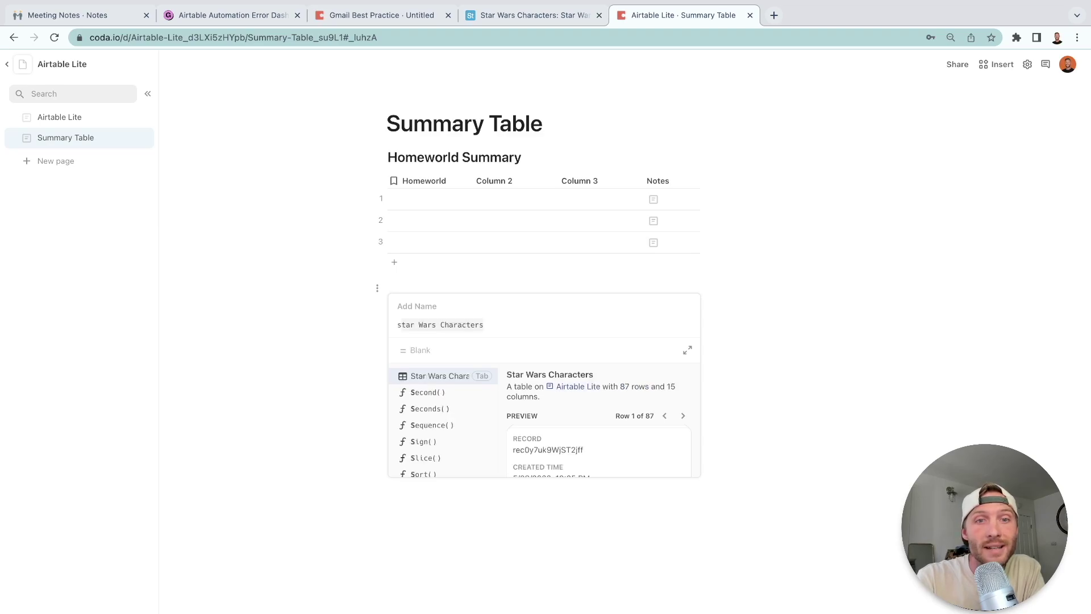
pyautogui.write('.filter()')
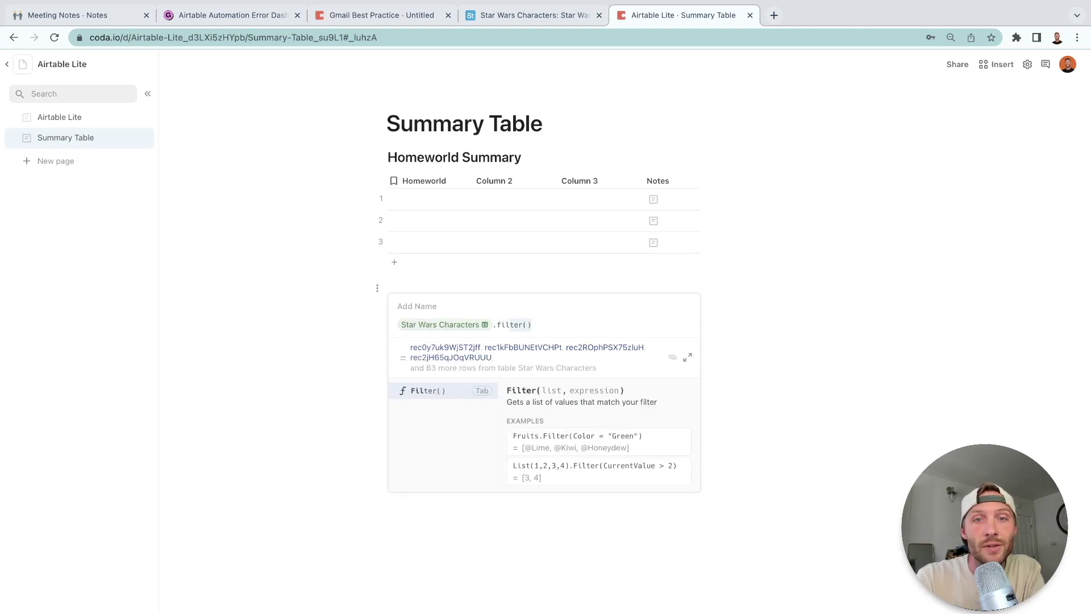
pyautogui.press('Tab')
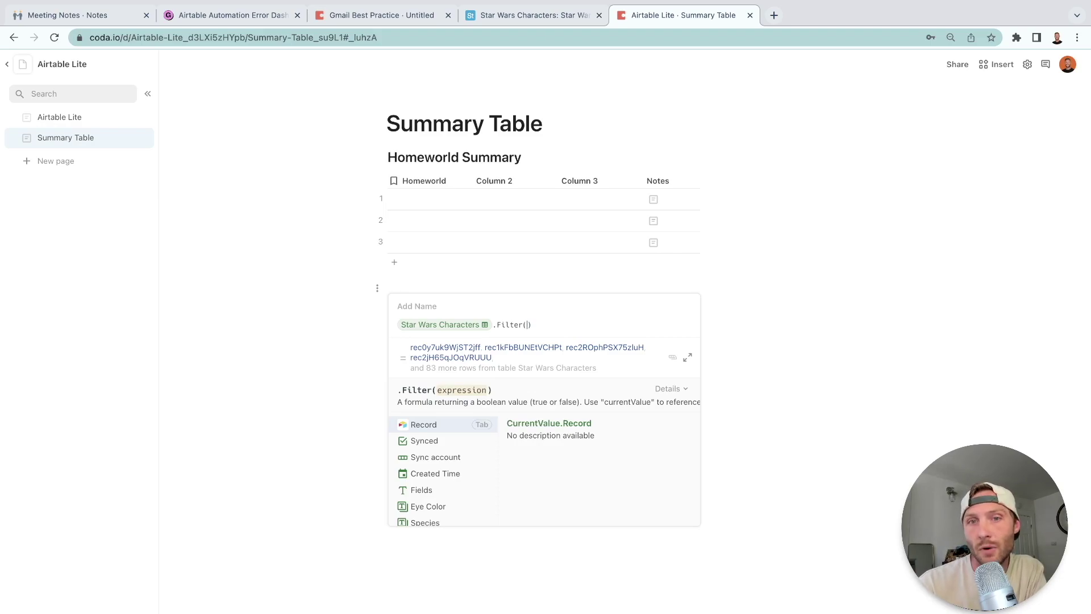
pyautogui.write('homeworld')
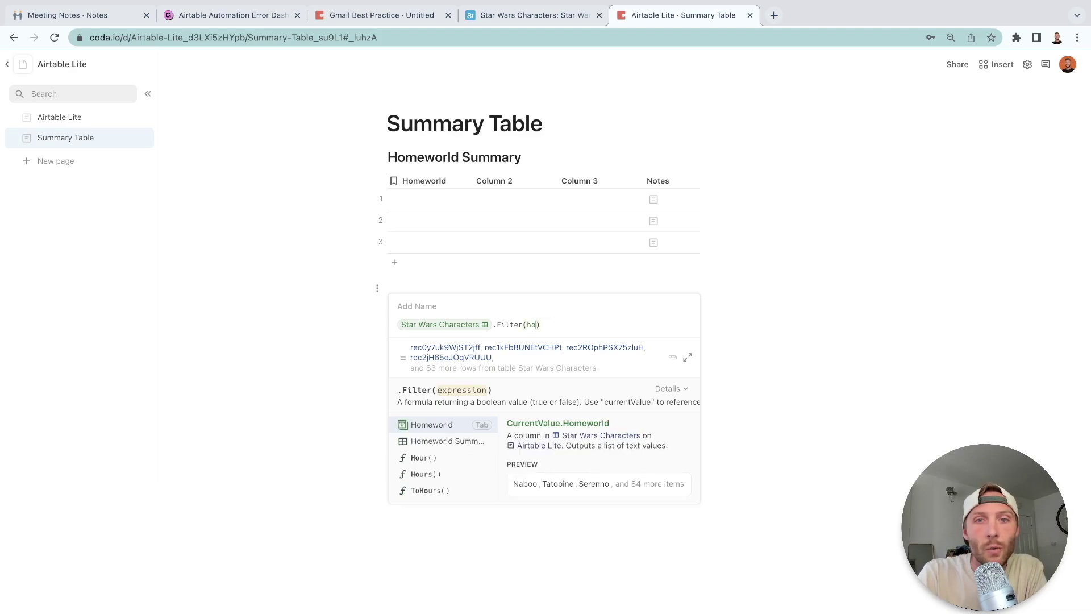
pyautogui.press('Tab')
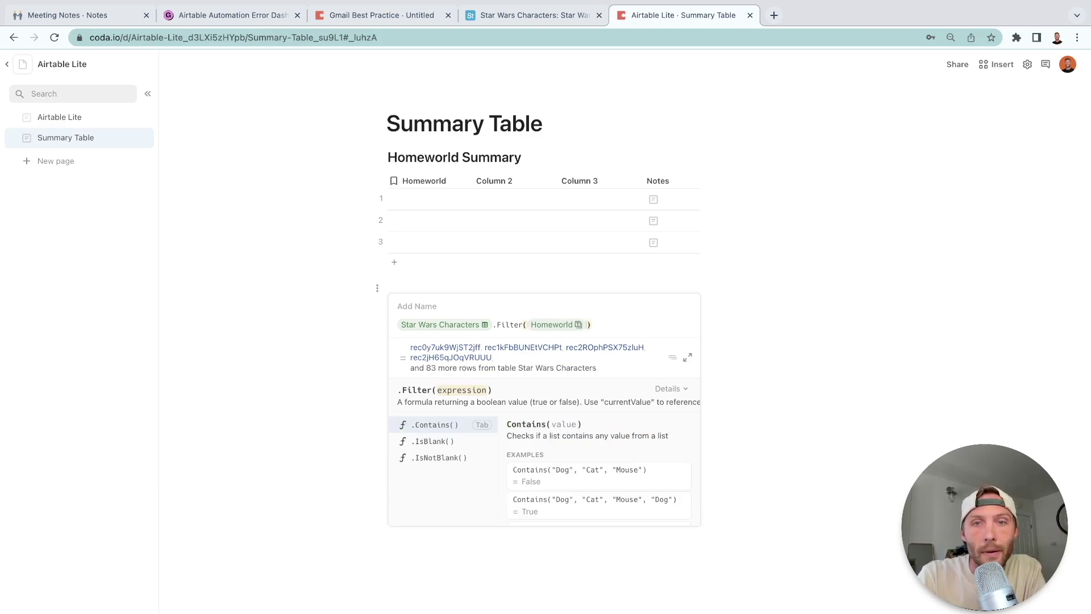
# Complete the filter as Homeworld.In(Homeworld Summary.Homeworld), without negation.
pyautogui.write('.Filter(Homeworld.In(')
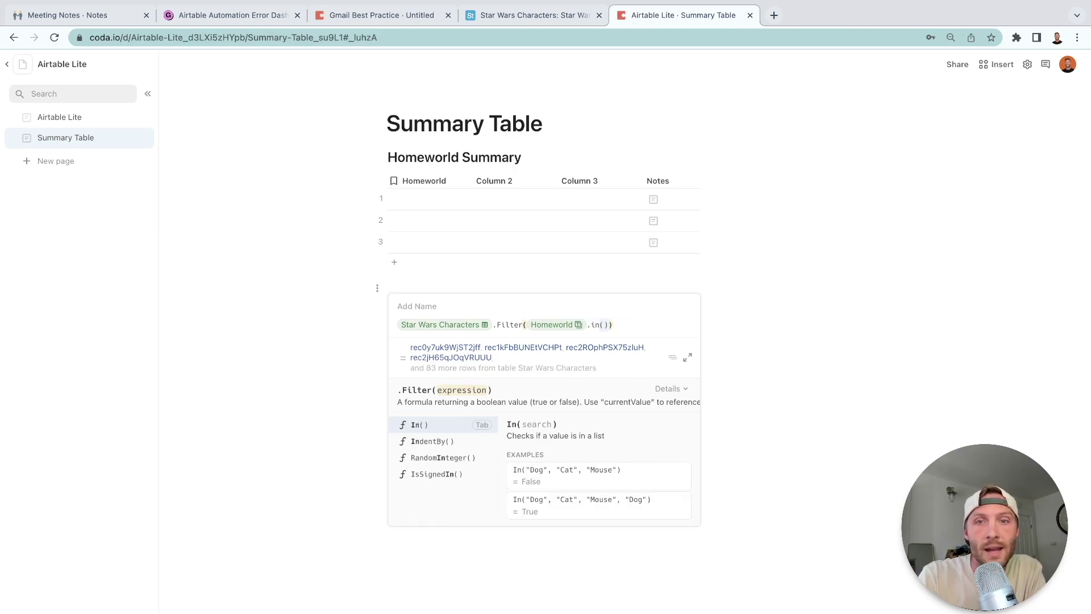
pyautogui.write('homeworld Summary')
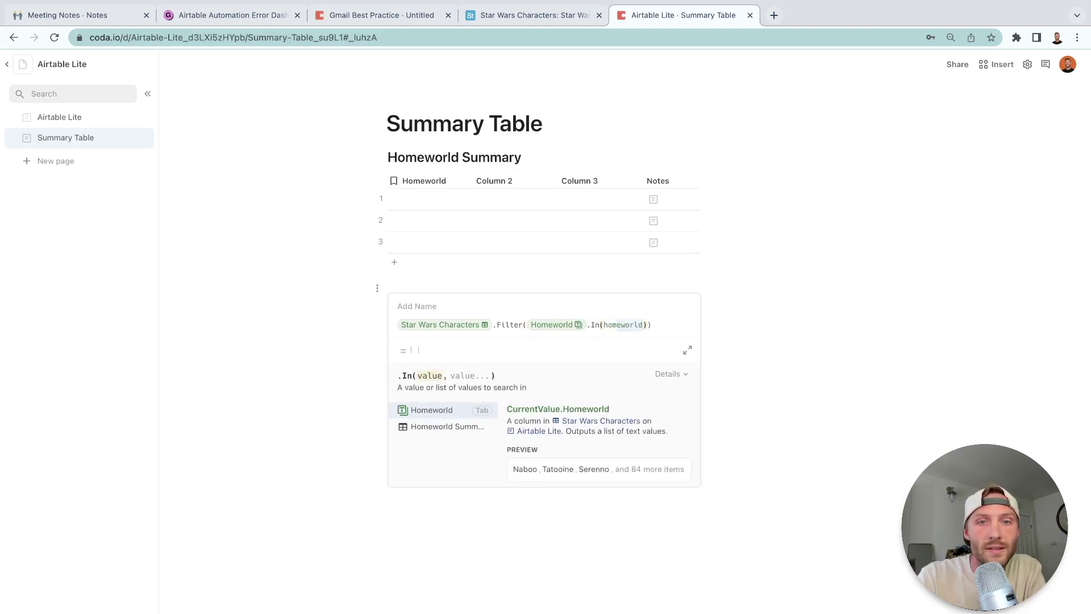
pyautogui.press('Tab')
pyautogui.write('.homeworld')
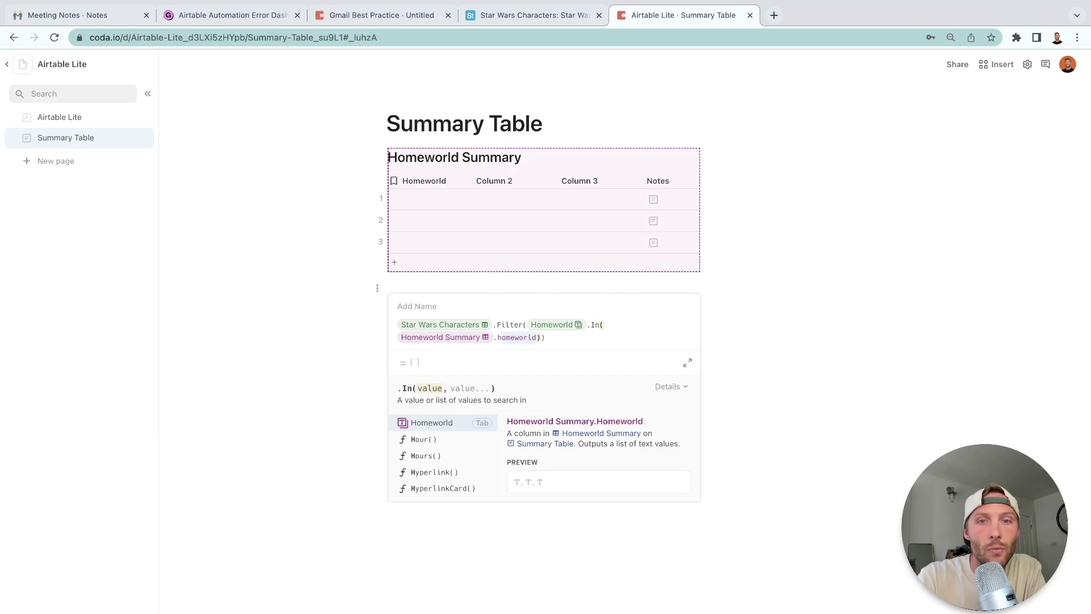
pyautogui.press('Tab')
pyautogui.write(').not(')
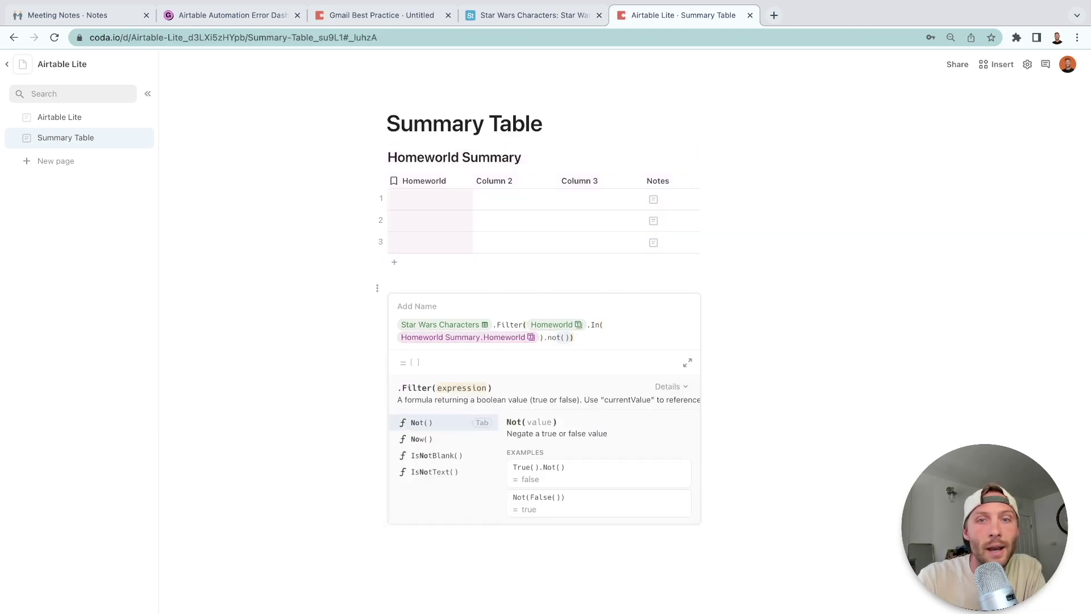
pyautogui.write(')')
pyautogui.press('BackSpace')
pyautogui.press('BackSpace')
pyautogui.press('BackSpace')
pyautogui.press('BackSpace')
pyautogui.press('BackSpace')
pyautogui.press('BackSpace')
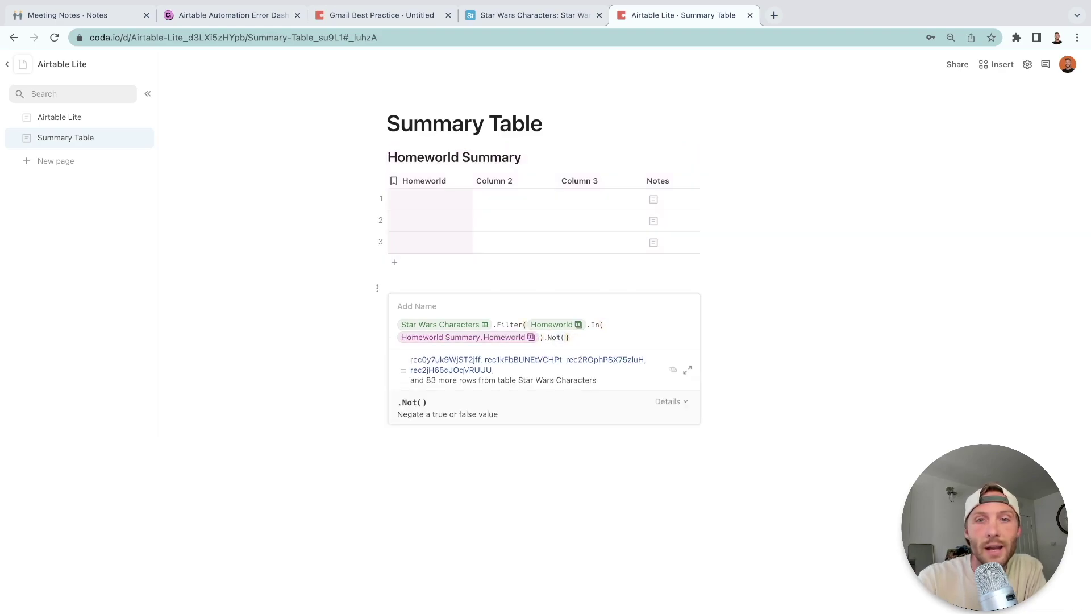
pyautogui.click(555, 327)
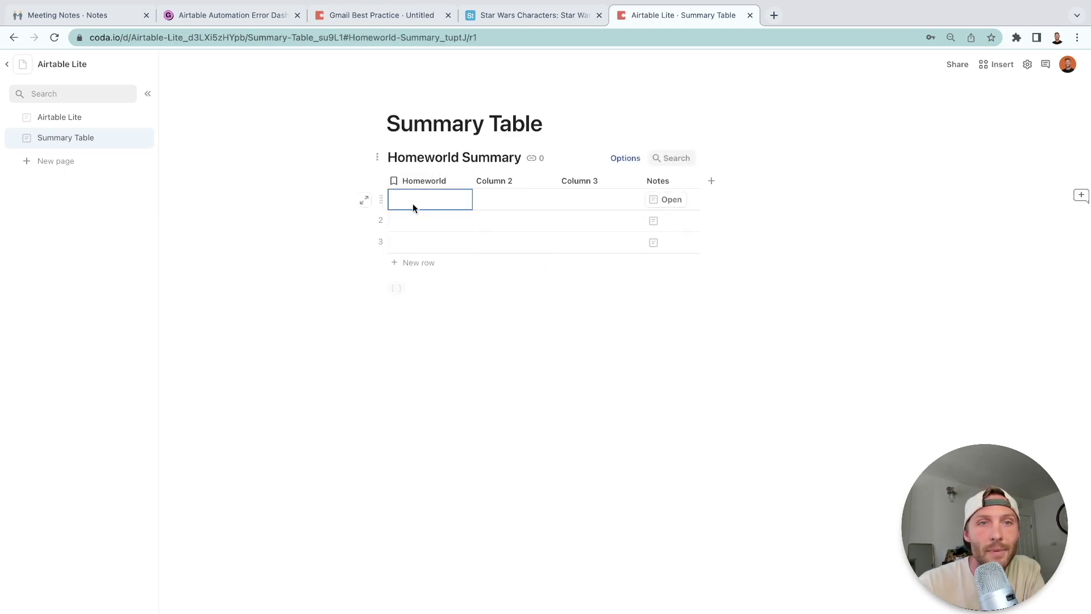
# Enter Tatooine as the first homeworld in Homeworld Summary.
pyautogui.write('Tatooine')
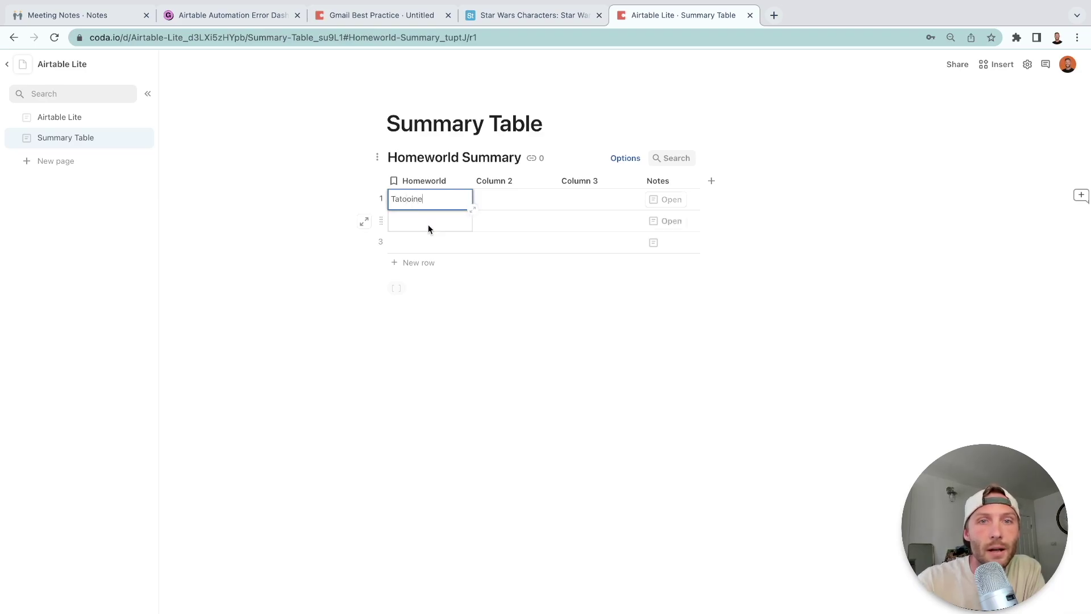
pyautogui.click(428, 226)
pyautogui.click(679, 315)
# Invert the filter formula with .Not() and name it needToSync.
pyautogui.click(679, 315)
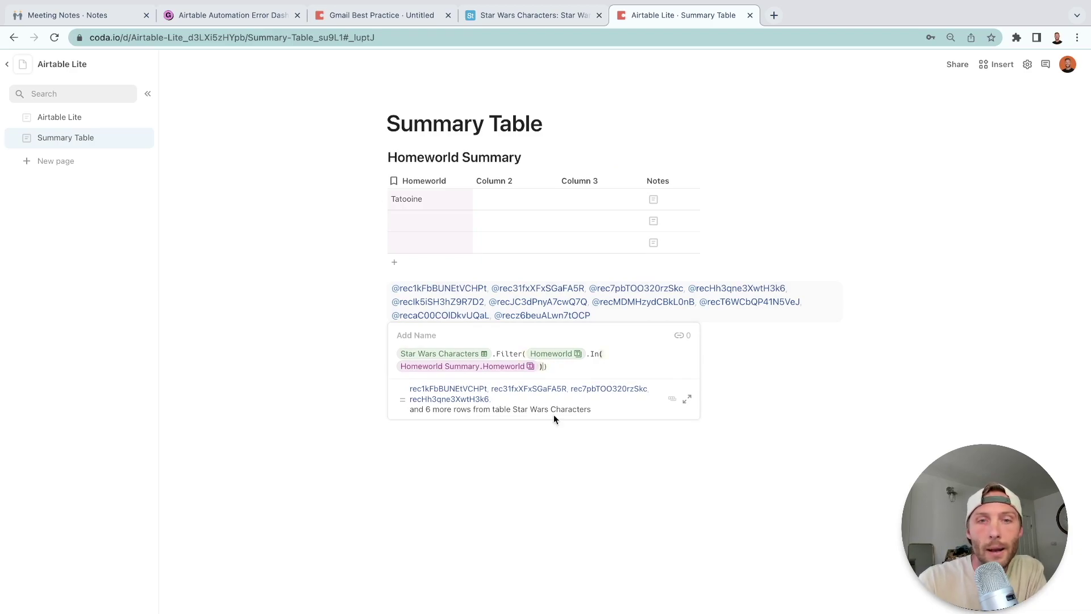
pyautogui.write('.not()')
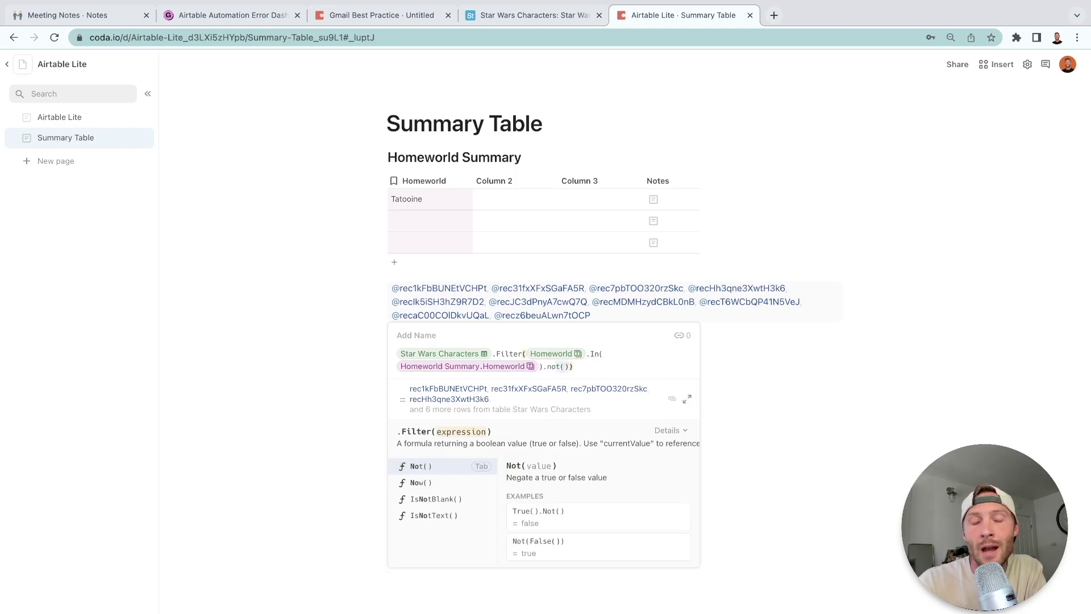
pyautogui.press('Tab')
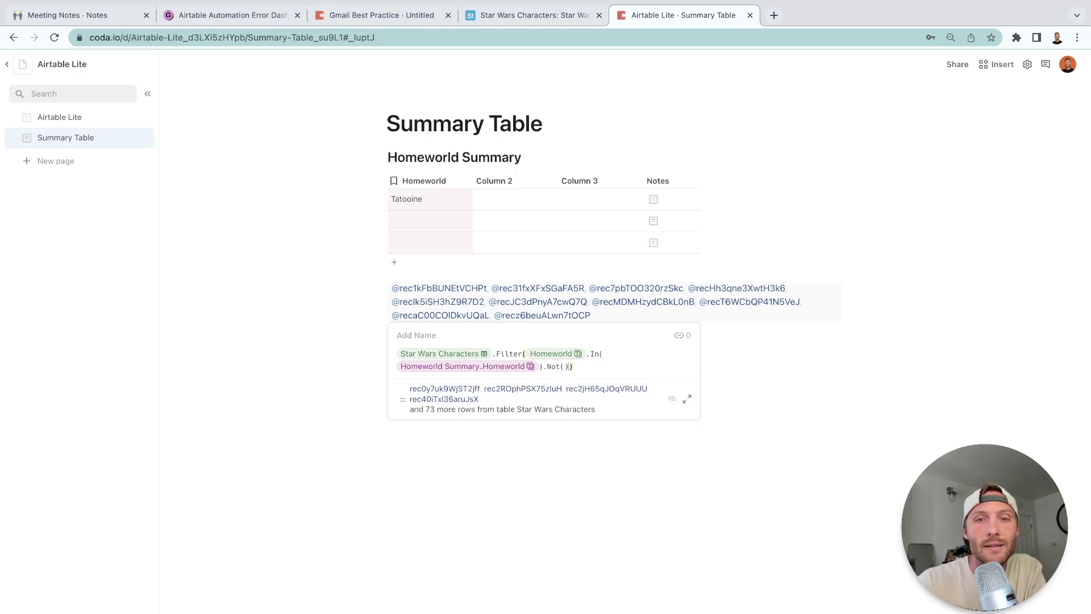
pyautogui.click(412, 335)
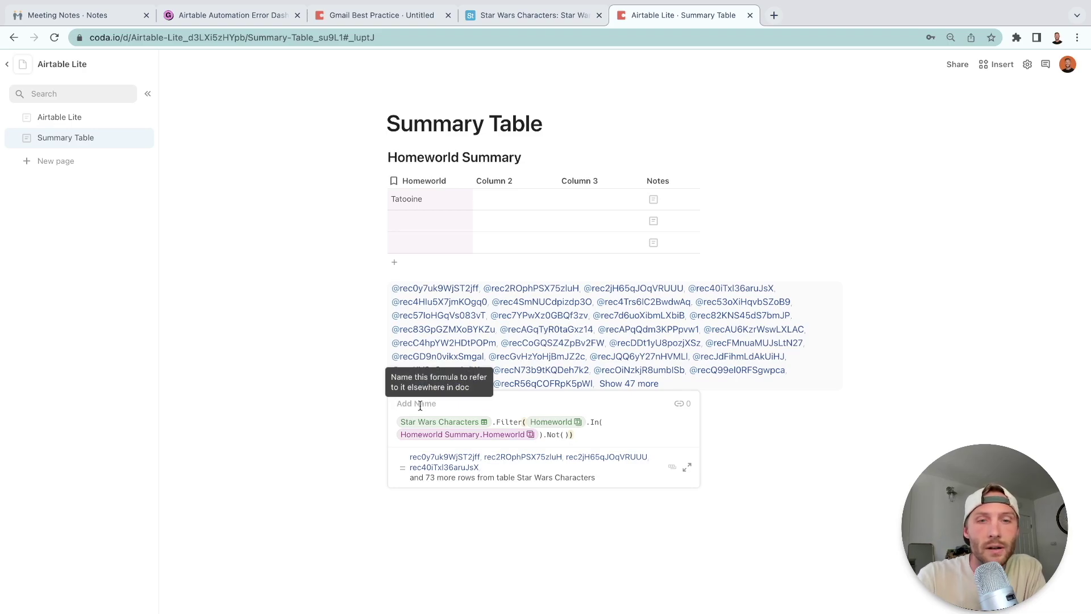
pyautogui.write('needToSync')
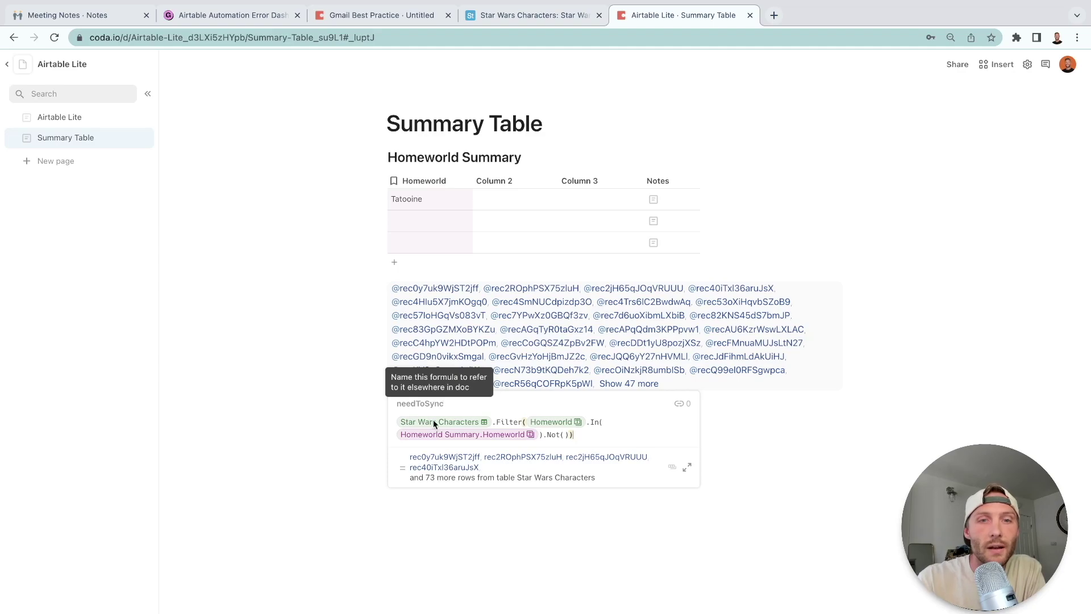
pyautogui.press('Return')
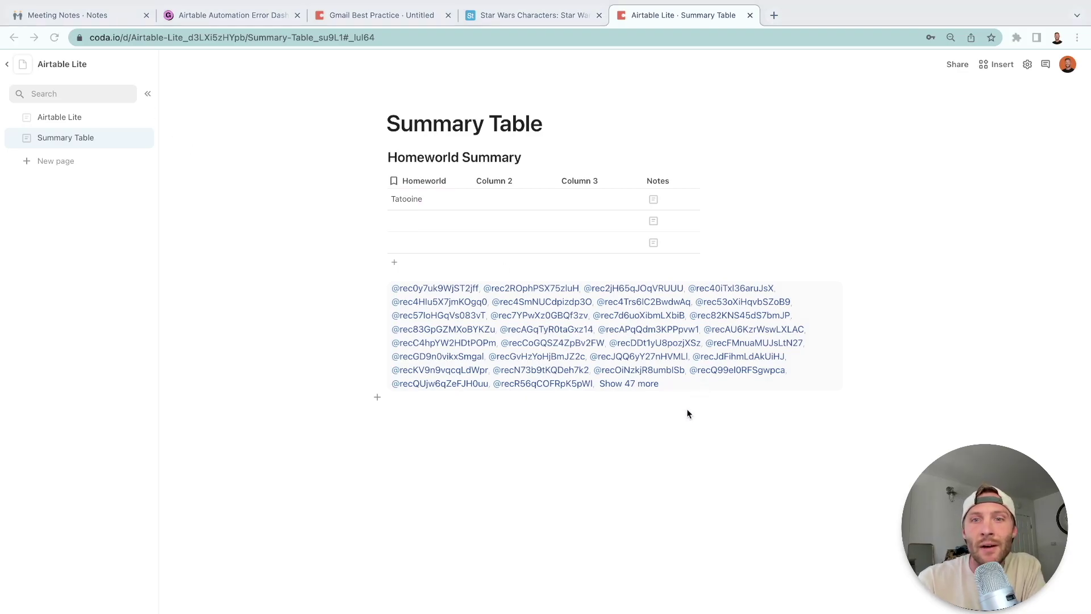
# Show all matching records and append .Homeworld to the needToSync formula.
pyautogui.click(629, 384)
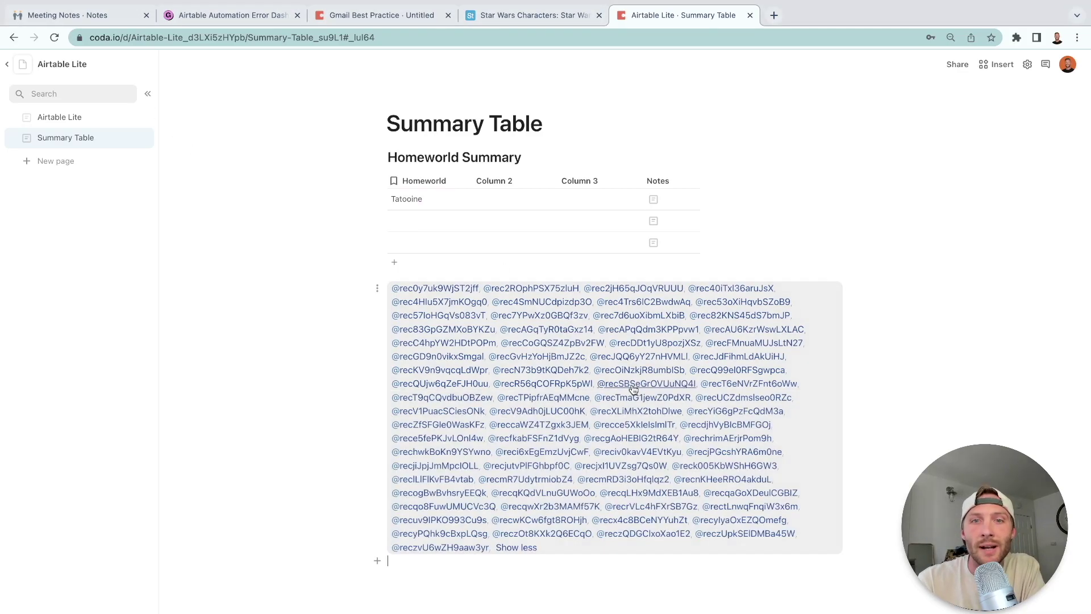
pyautogui.click(820, 445)
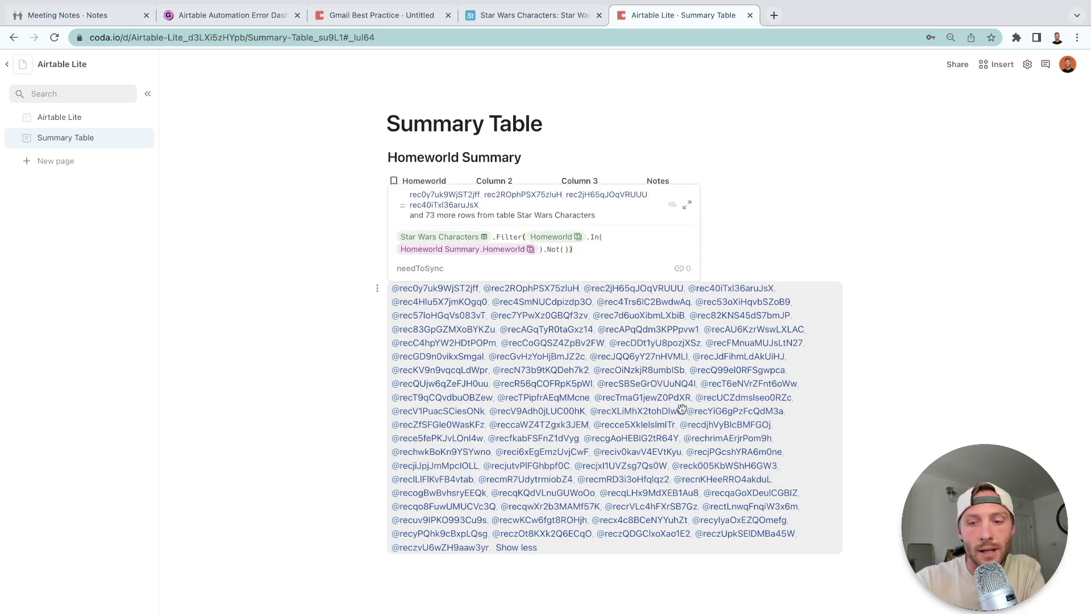
pyautogui.write('.homeworld')
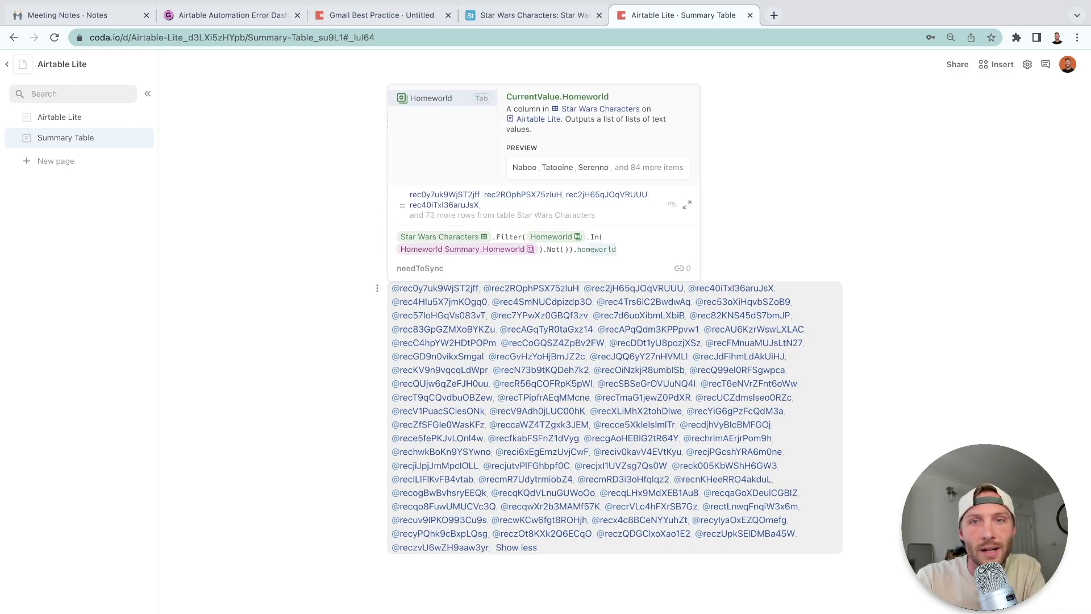
pyautogui.press('Tab')
# Finish needToSync with .ListCombine().Unique() so it returns unique homeworld names.
pyautogui.write('.u')
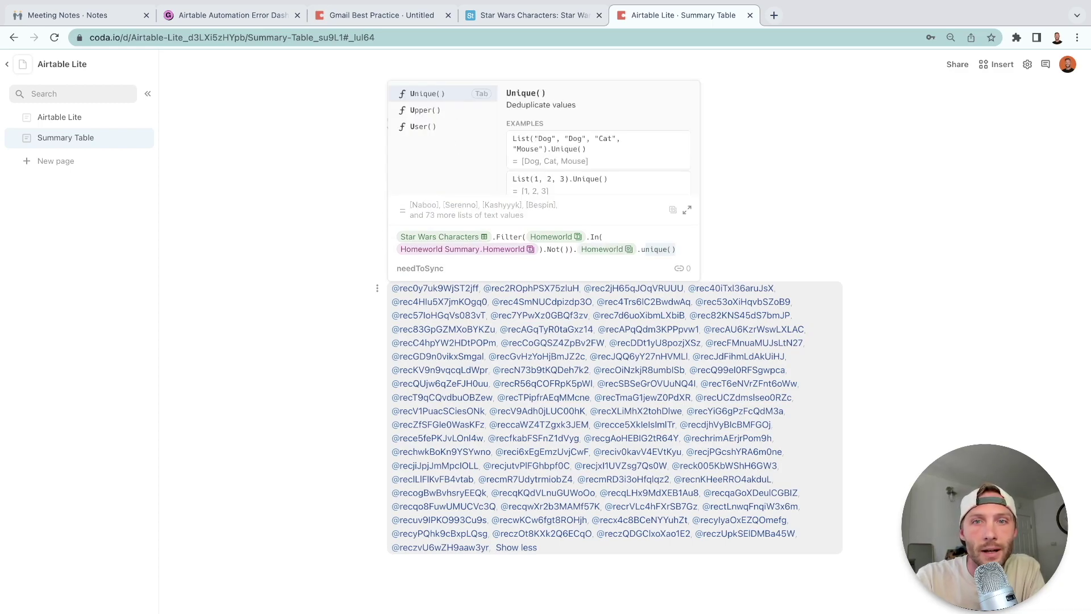
pyautogui.press('BackSpace')
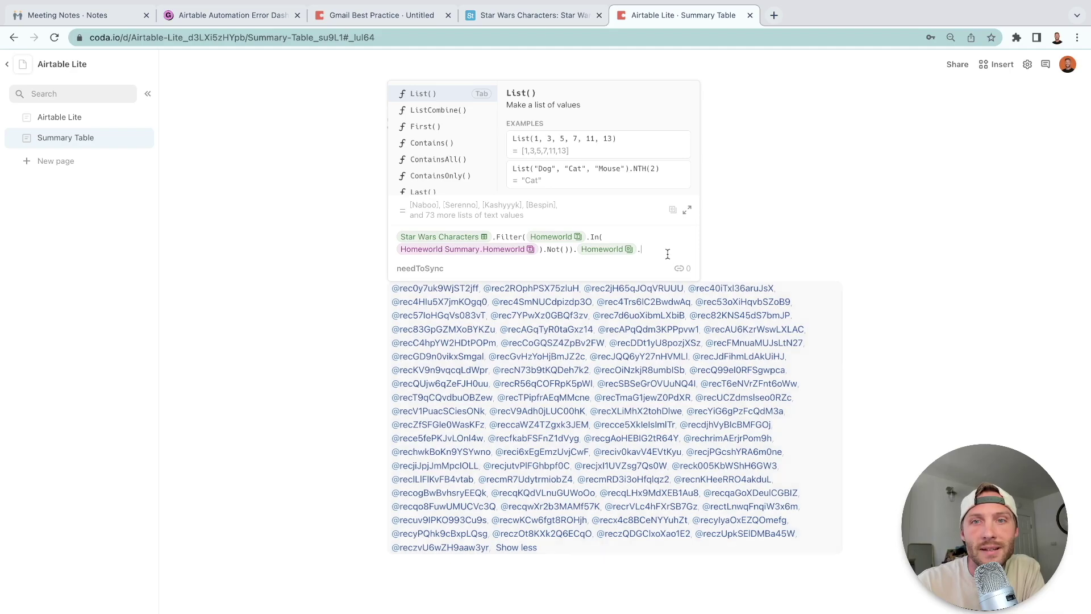
pyautogui.write('list(')
pyautogui.press('Down')
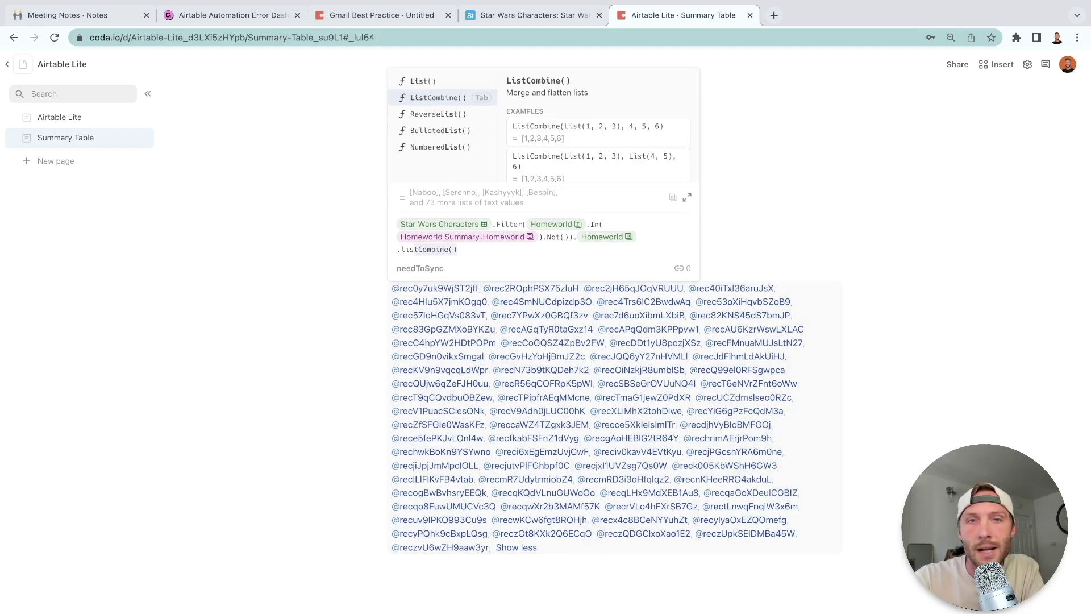
pyautogui.press('Tab')
pyautogui.press('Right')
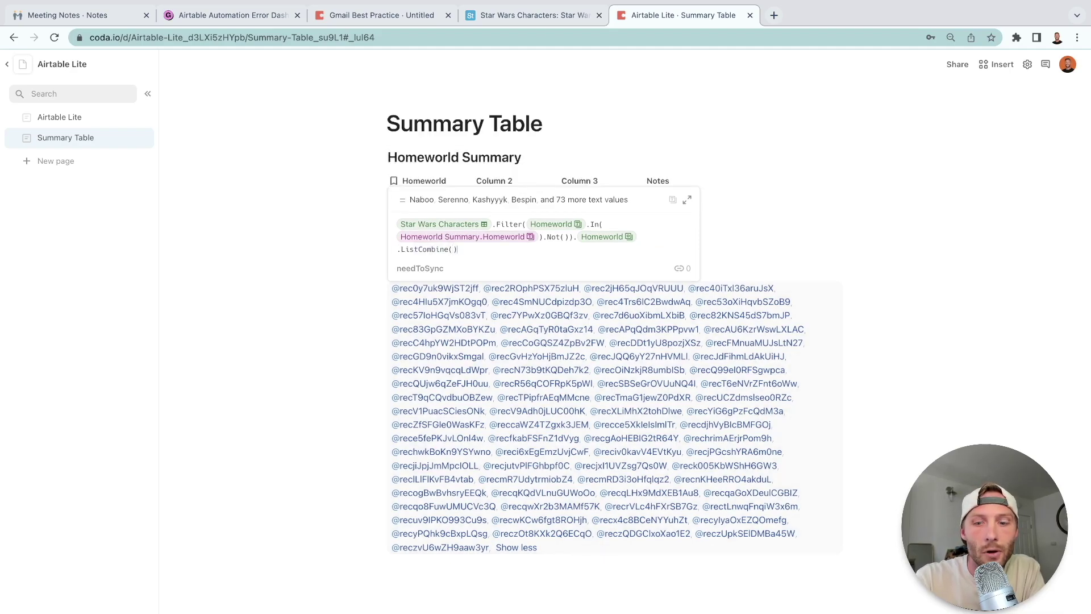
pyautogui.write('.unique(')
pyautogui.press('Tab')
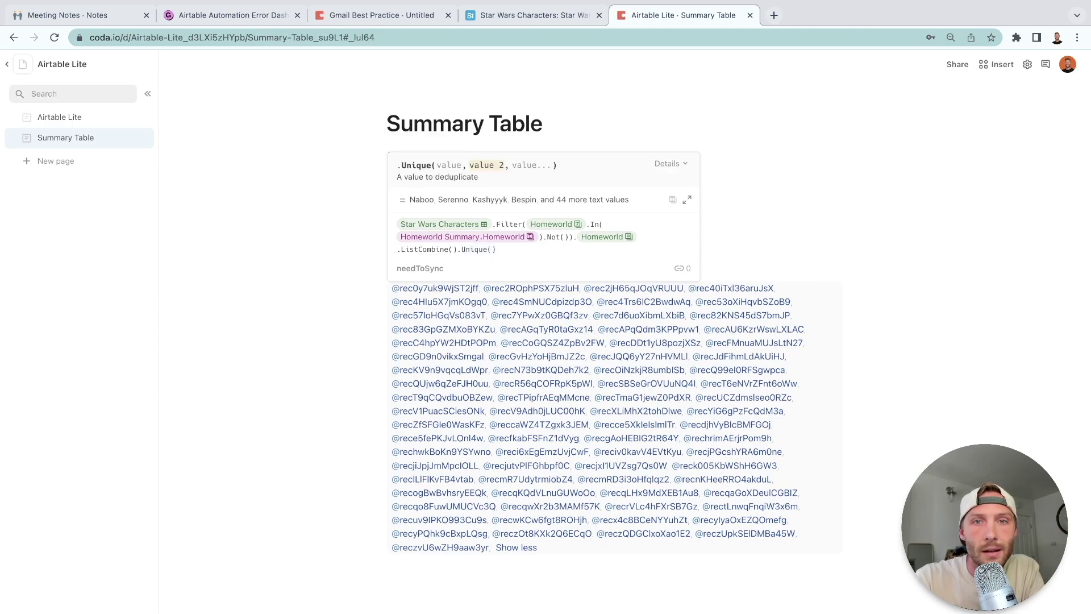
pyautogui.press('Return')
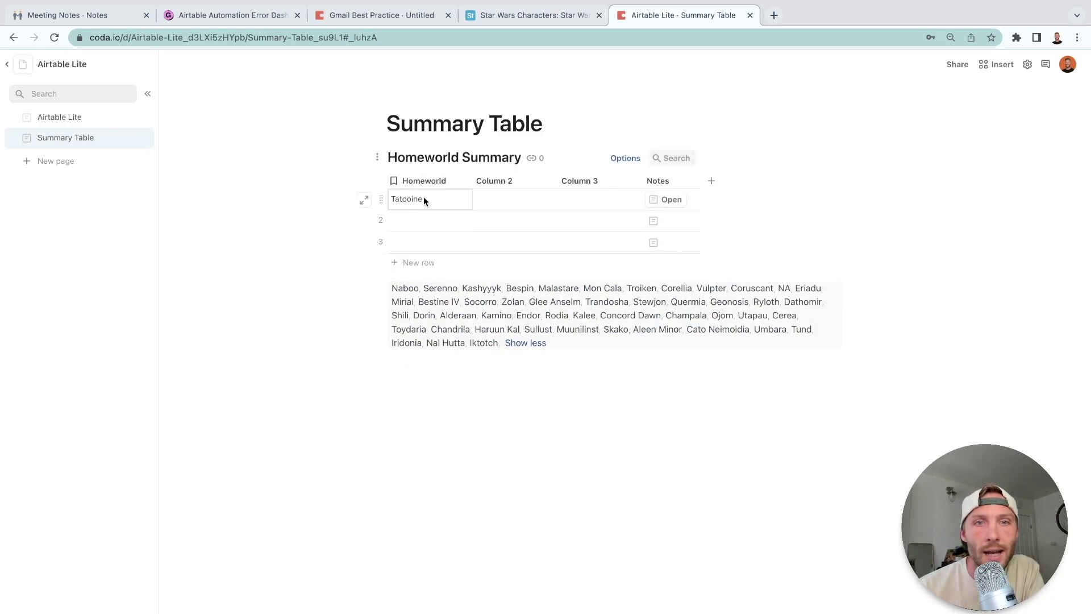
# Enter Naboo in row 2 and Serenno in row 3 of Homeworld Summary.
pyautogui.click(419, 226)
pyautogui.write('Naboo')
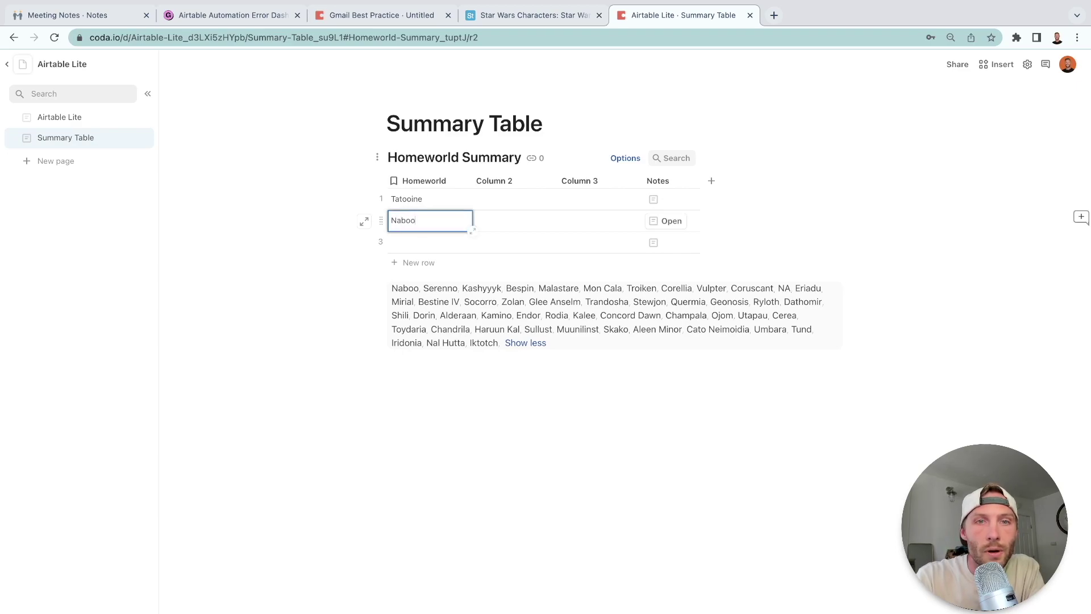
pyautogui.press('Tab')
pyautogui.click(424, 240)
pyautogui.write('Serenno')
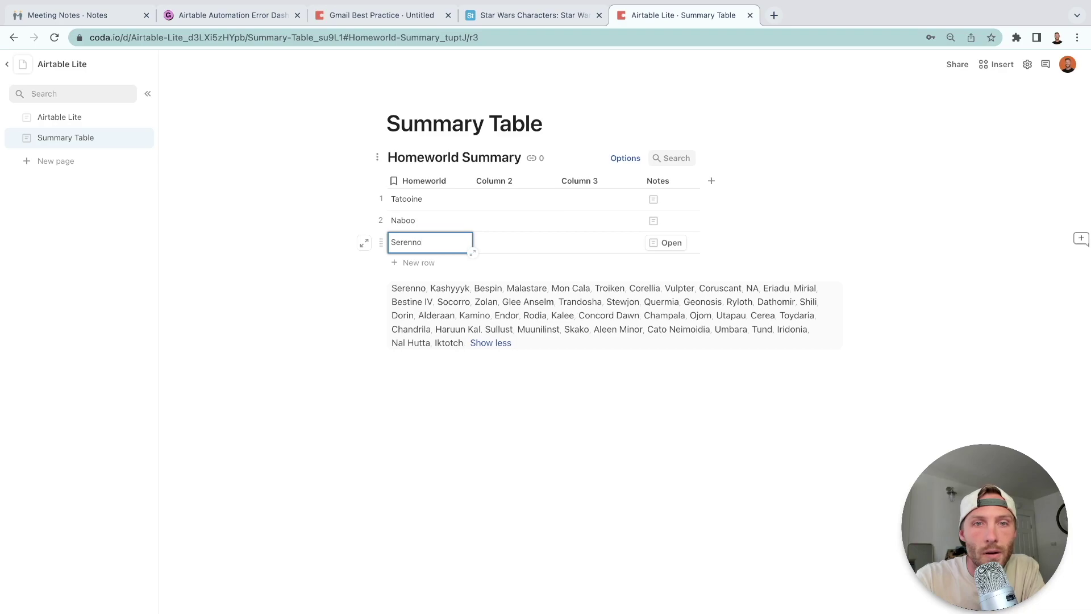
pyautogui.click(522, 219)
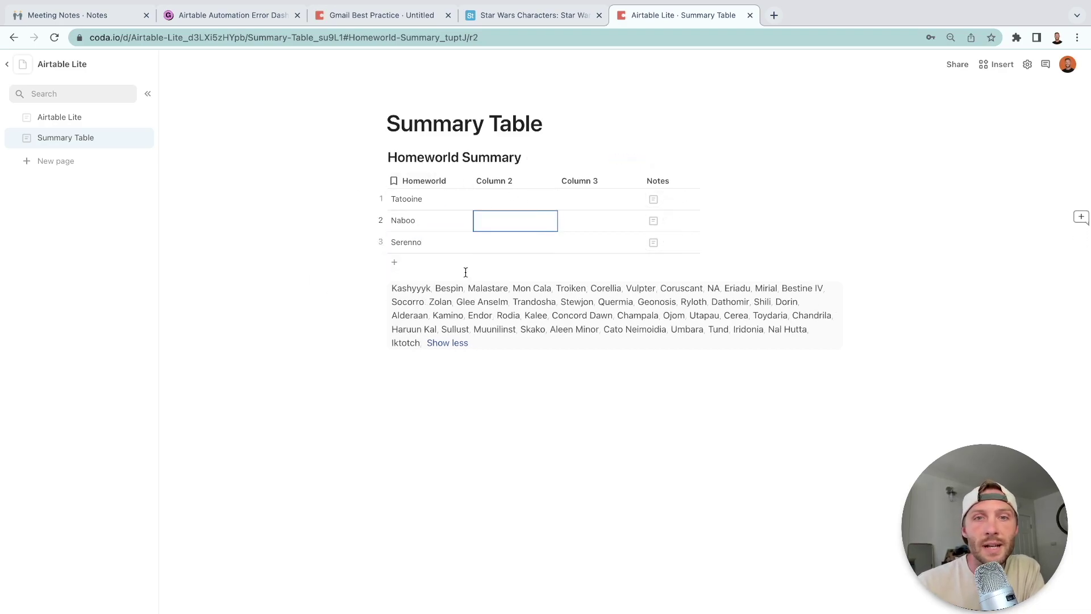
# Rename Column 2 to All Characters.
pyautogui.click(500, 181)
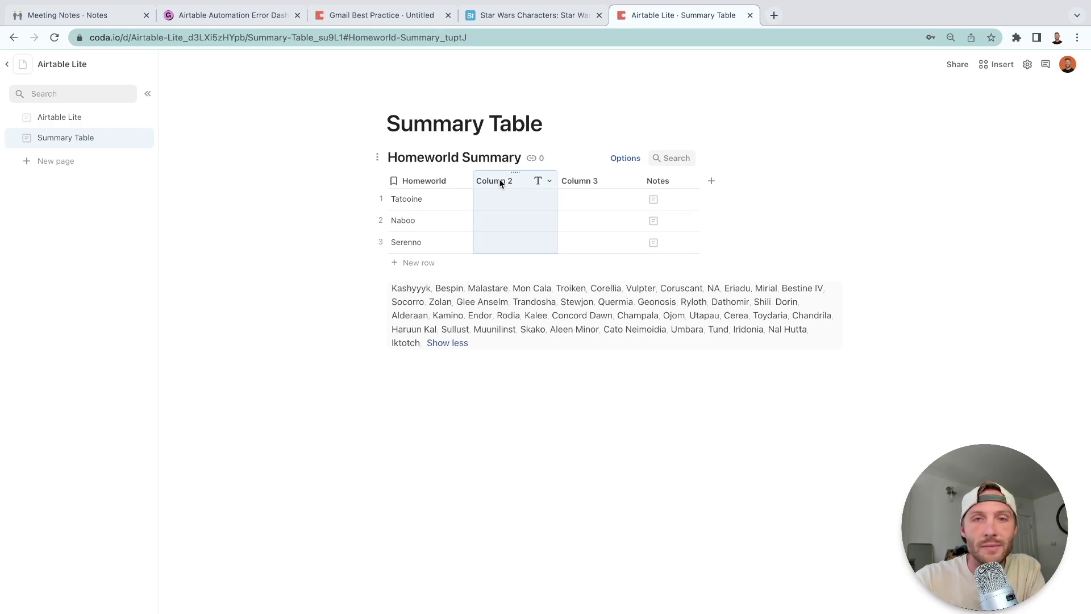
pyautogui.doubleClick(500, 180)
pyautogui.write('All Characters')
pyautogui.click(526, 220)
# Set All Characters to Star Wars Characters.Filter(Homeworld=thisRow.Homeworld) and widen the column.
pyautogui.click(500, 181)
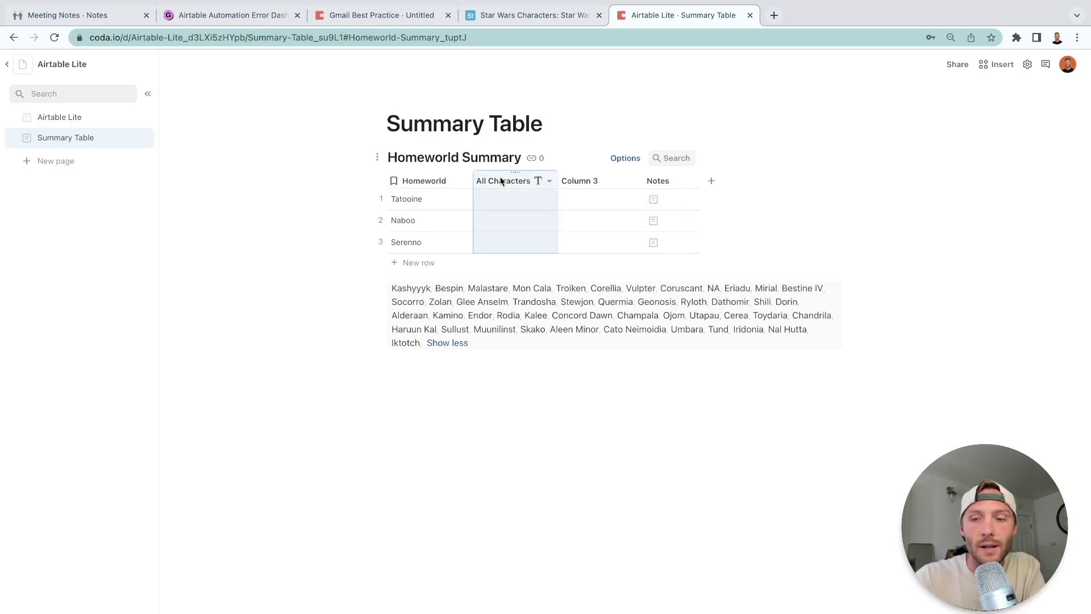
pyautogui.press('=')
pyautogui.write('Star')
pyautogui.press('Tab')
pyautogui.write('.fil')
pyautogui.press('Tab')
pyautogui.write('homeworld')
pyautogui.press('Tab')
pyautogui.write('=')
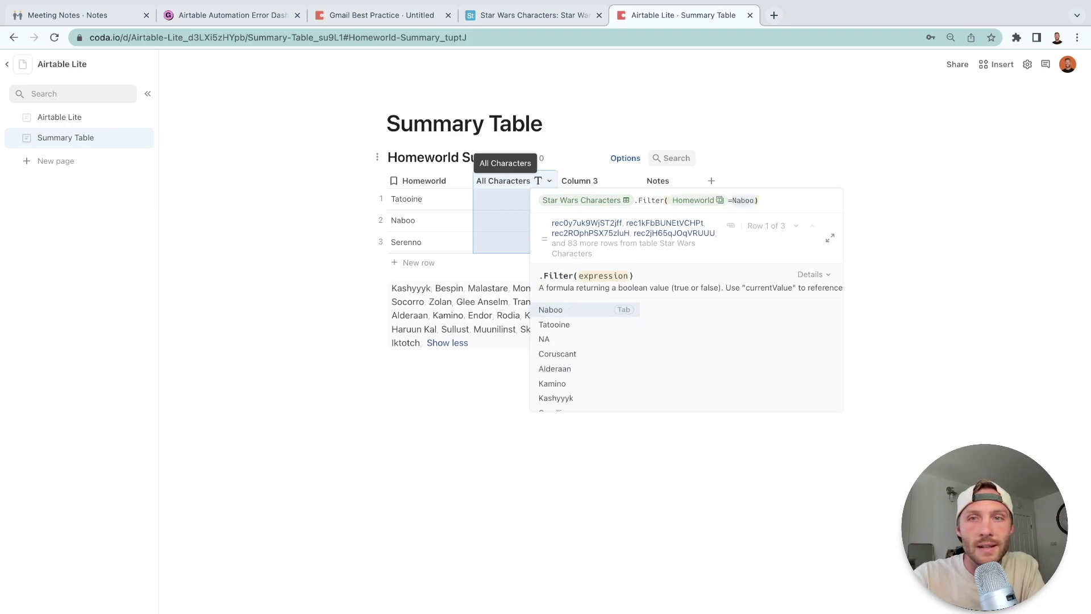
pyautogui.write('ho')
pyautogui.press('Down')
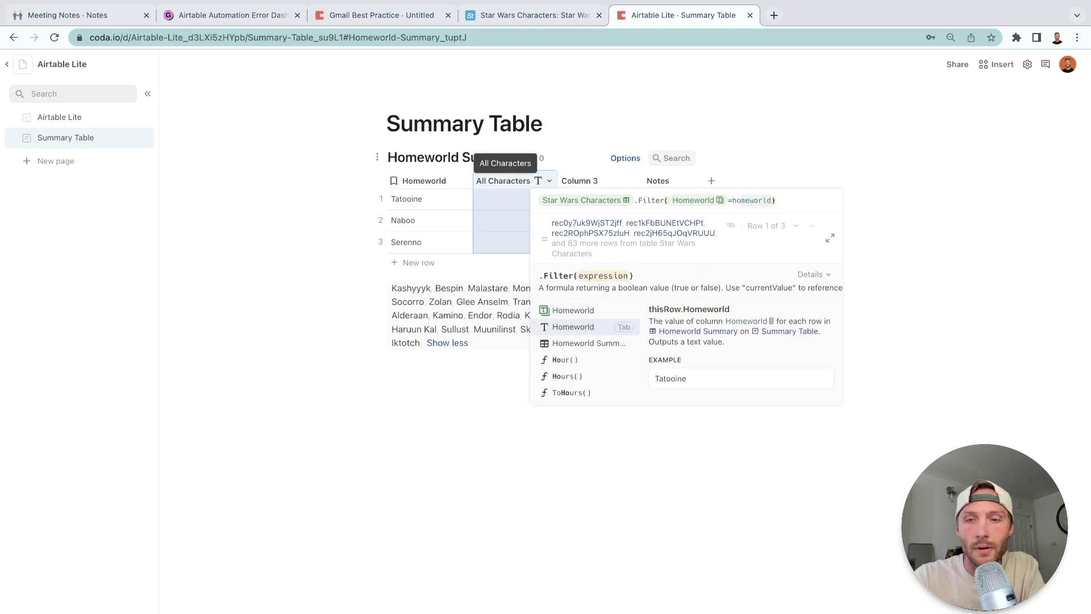
pyautogui.press('Tab')
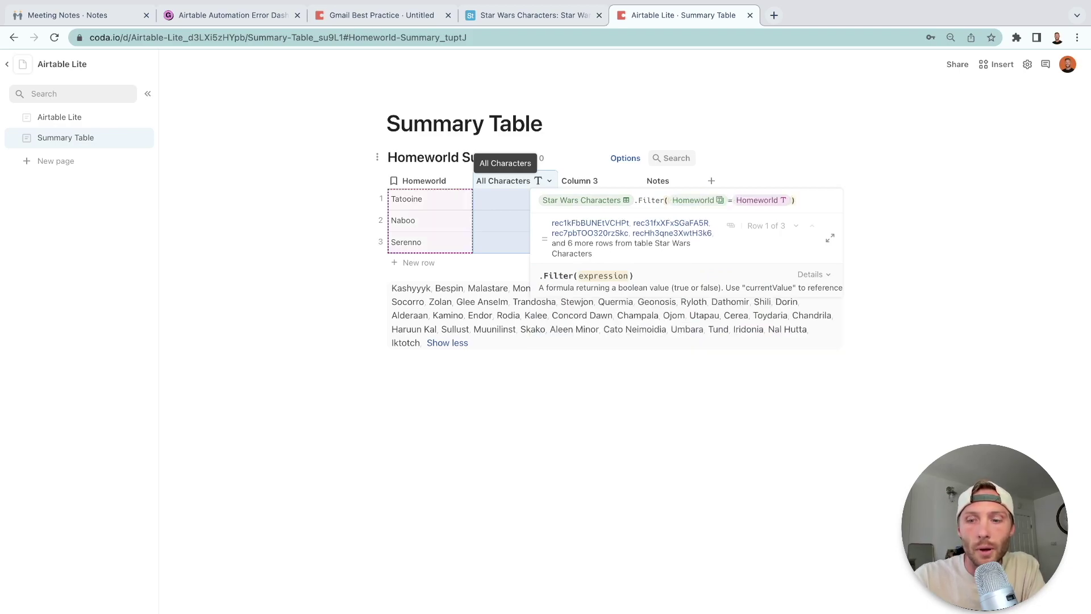
pyautogui.press('Return')
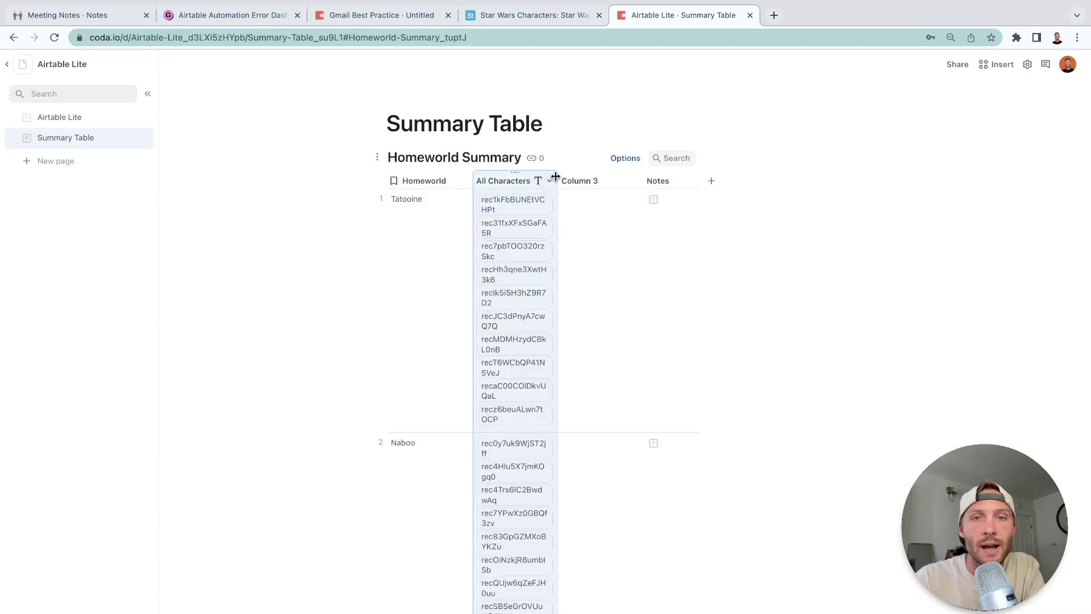
pyautogui.moveTo(555, 177); pyautogui.dragTo(707, 181)
pyautogui.click(699, 182)
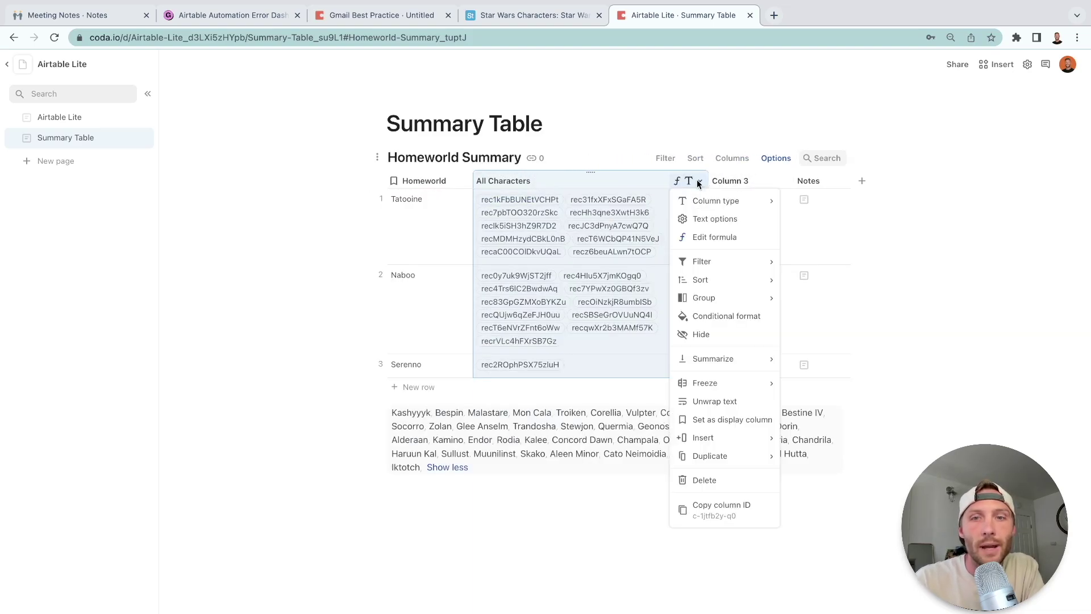
# Hide the All Characters column and rename Column 3 to Character count.
pyautogui.click(719, 334)
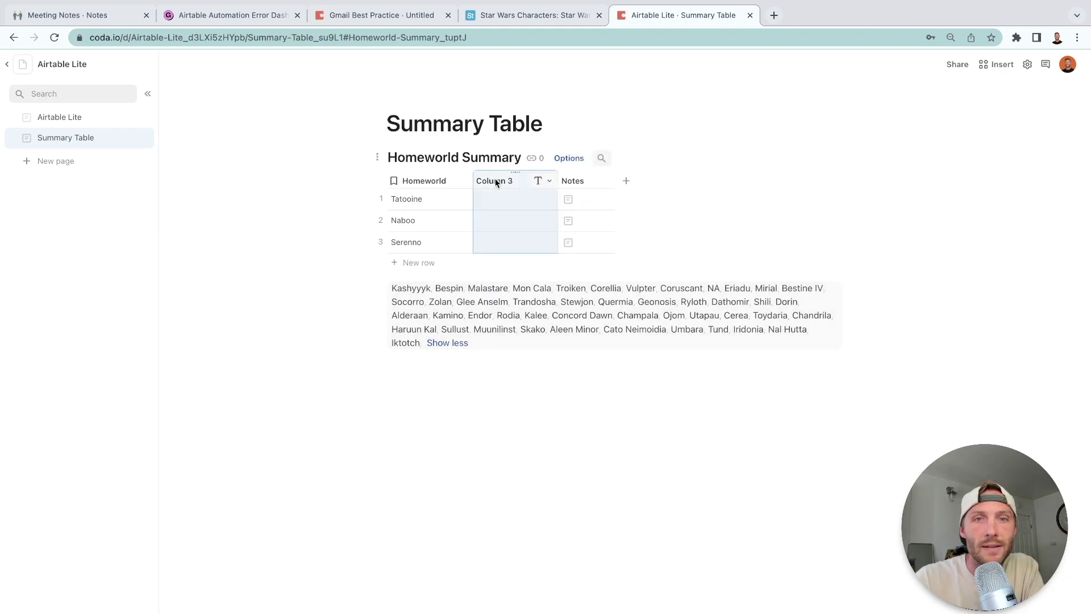
pyautogui.doubleClick(496, 182)
pyautogui.write('Character count')
pyautogui.click(504, 199)
# Give Character count the formula All Characters.Count(), showing 10, 11 and 1.
pyautogui.click(504, 180)
pyautogui.write('=all Characters')
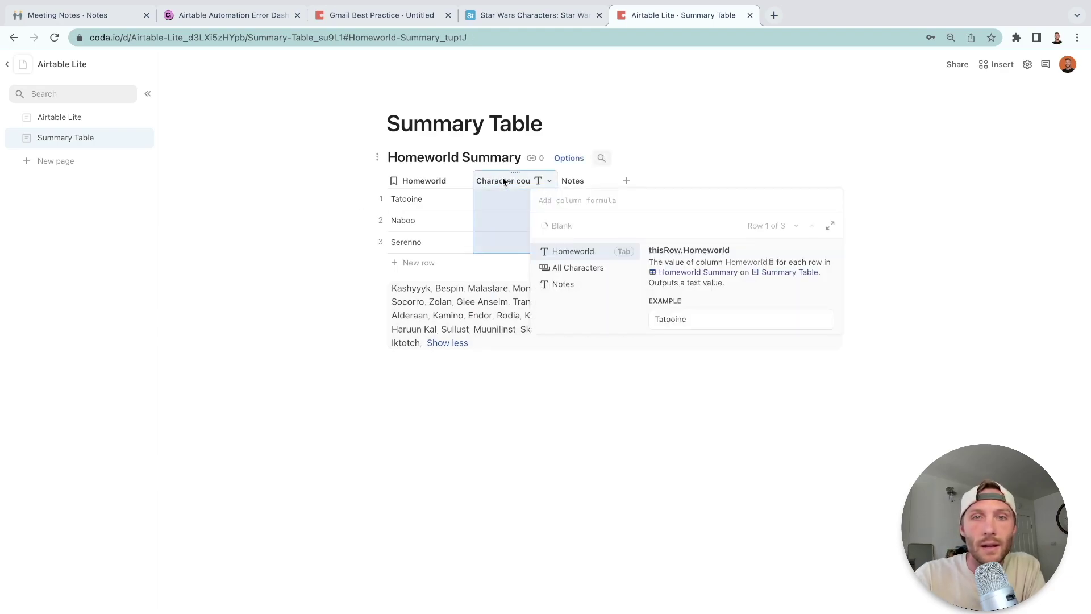
pyautogui.press('Tab')
pyautogui.write('.Count(')
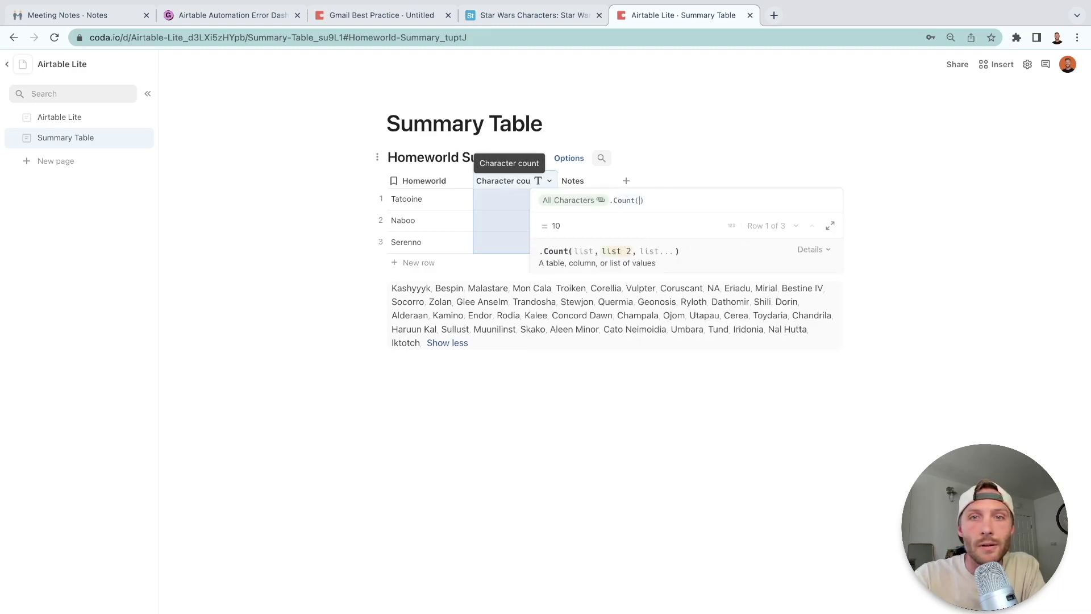
pyautogui.press('Return')
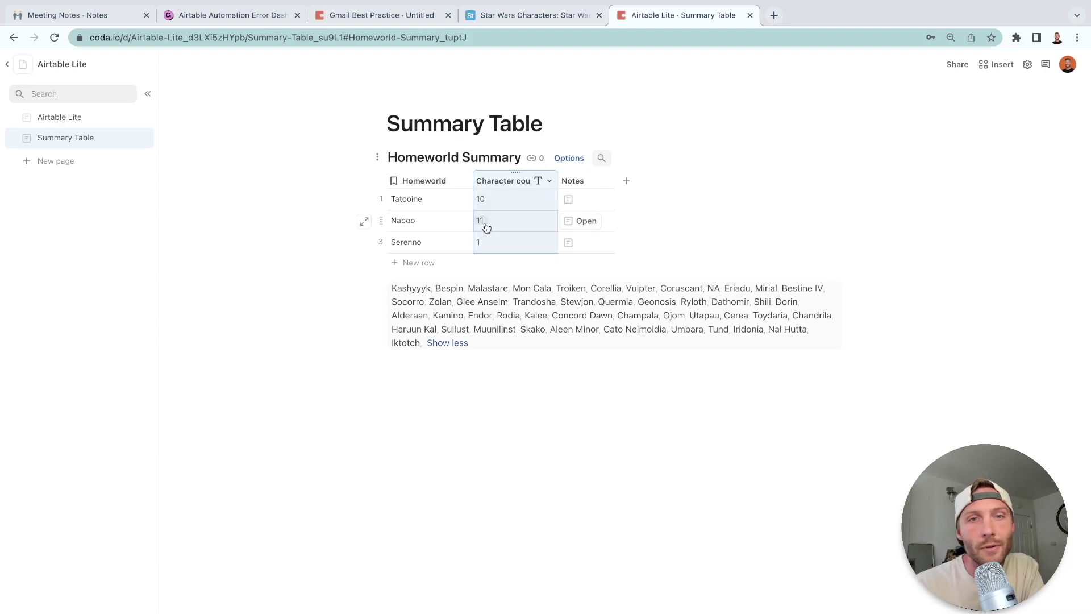
# Edit the Naboo record layout to show All Characters above Notes.
pyautogui.click(364, 223)
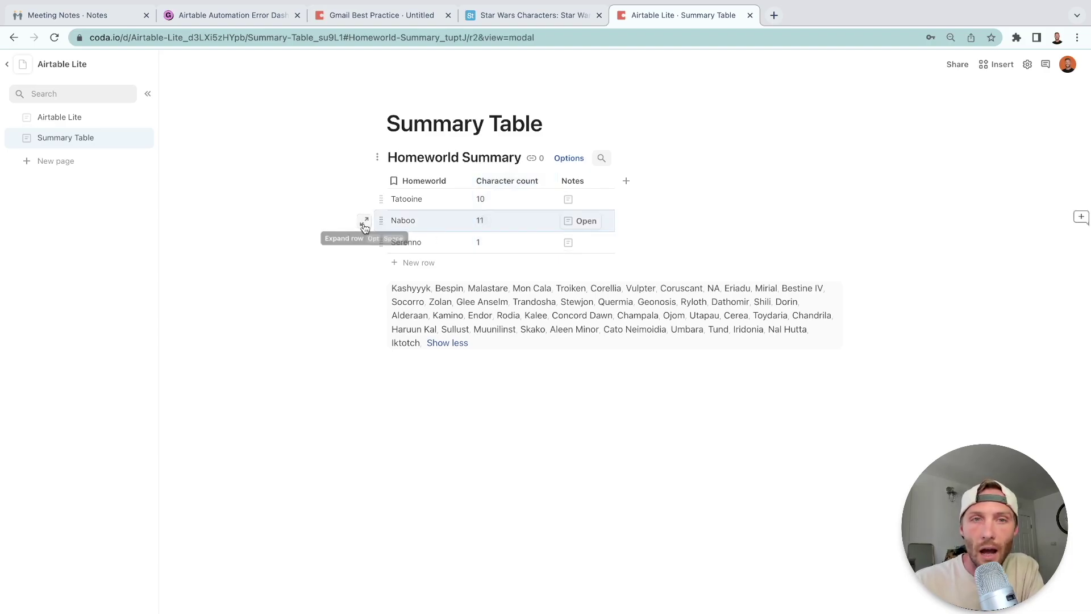
pyautogui.click(779, 100)
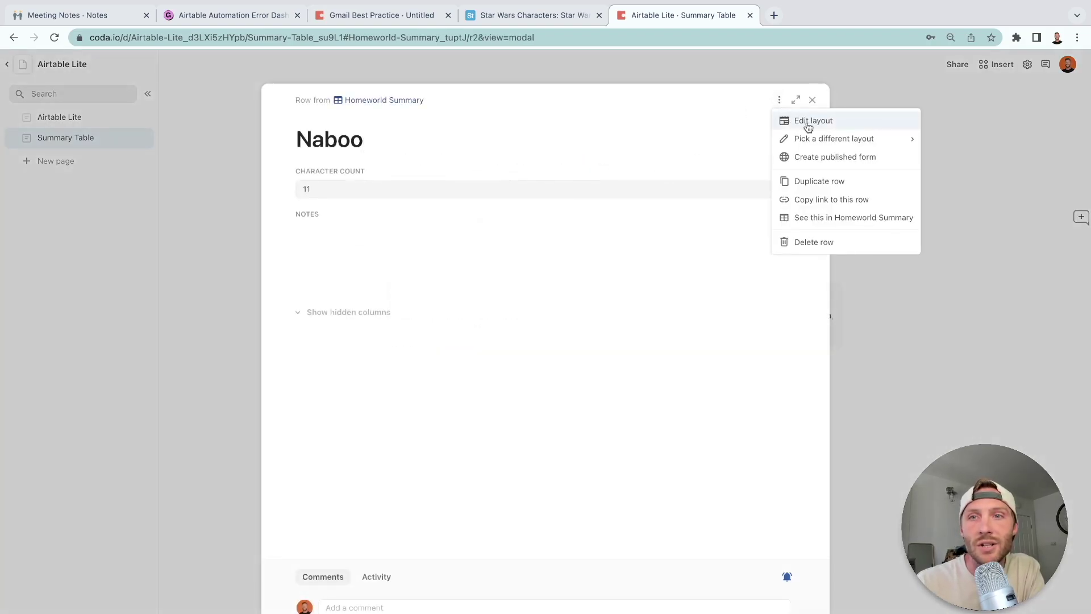
pyautogui.click(808, 123)
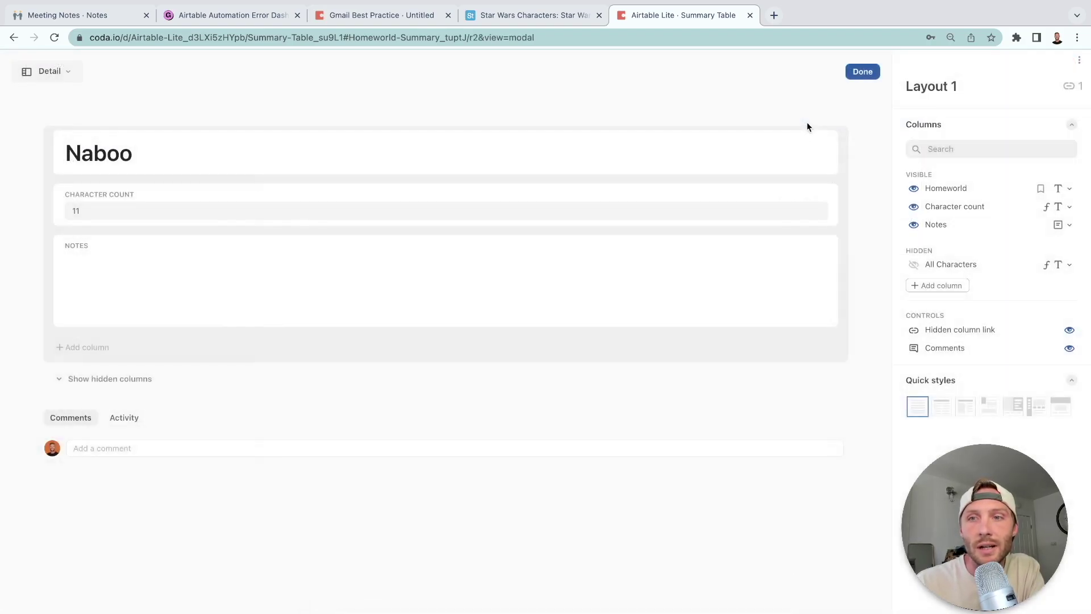
pyautogui.click(915, 265)
pyautogui.moveTo(58, 352); pyautogui.dragTo(89, 230)
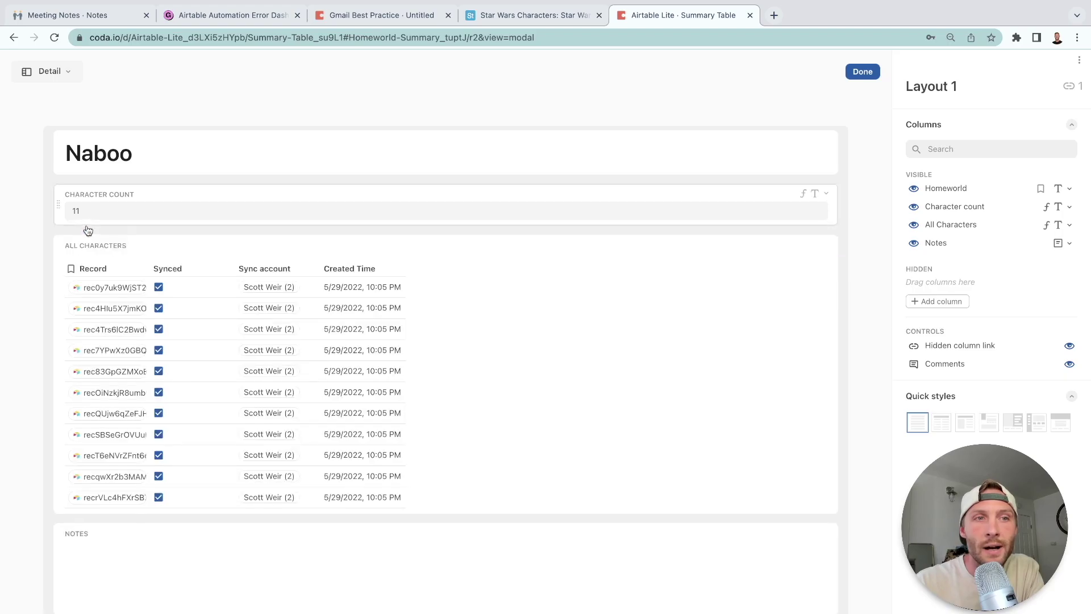
pyautogui.click(862, 71)
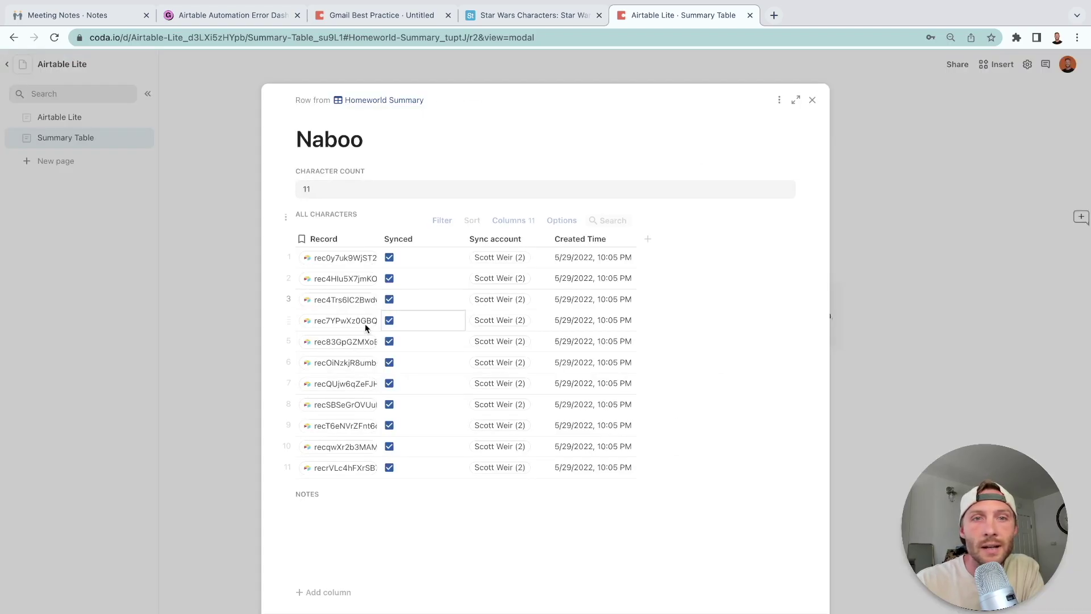
# Hide the Record, Synced and Sync account columns in the embedded characters table.
pyautogui.click(353, 239)
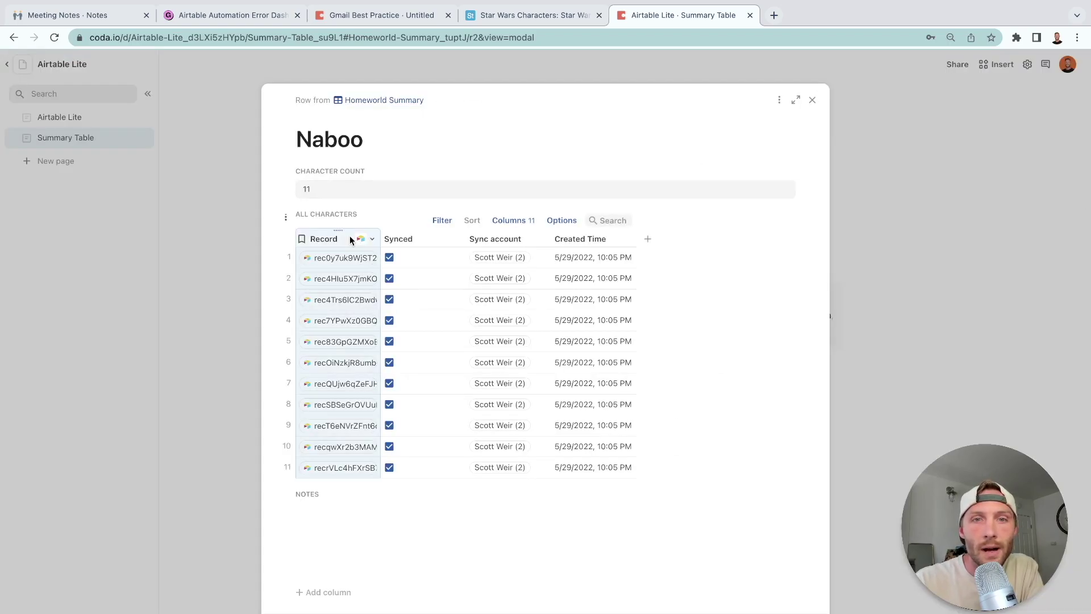
pyautogui.keyDown('shift'); pyautogui.click(495, 240); pyautogui.keyUp('shift')
pyautogui.rightClick(496, 239)
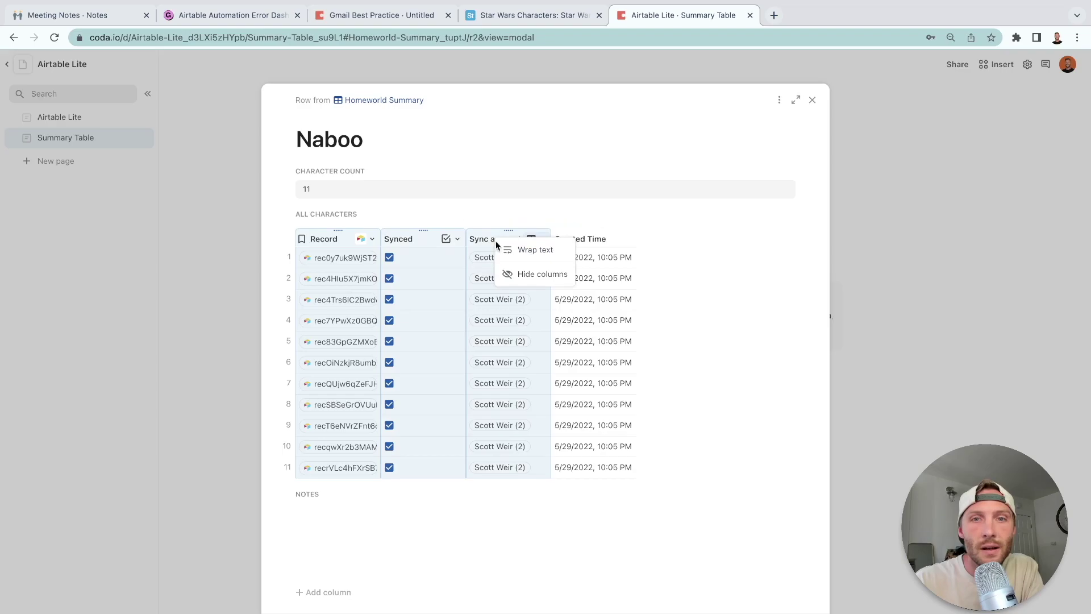
pyautogui.click(540, 274)
# Show the Eye Color, Name and Fields Gender columns in the Naboo characters table.
pyautogui.click(336, 221)
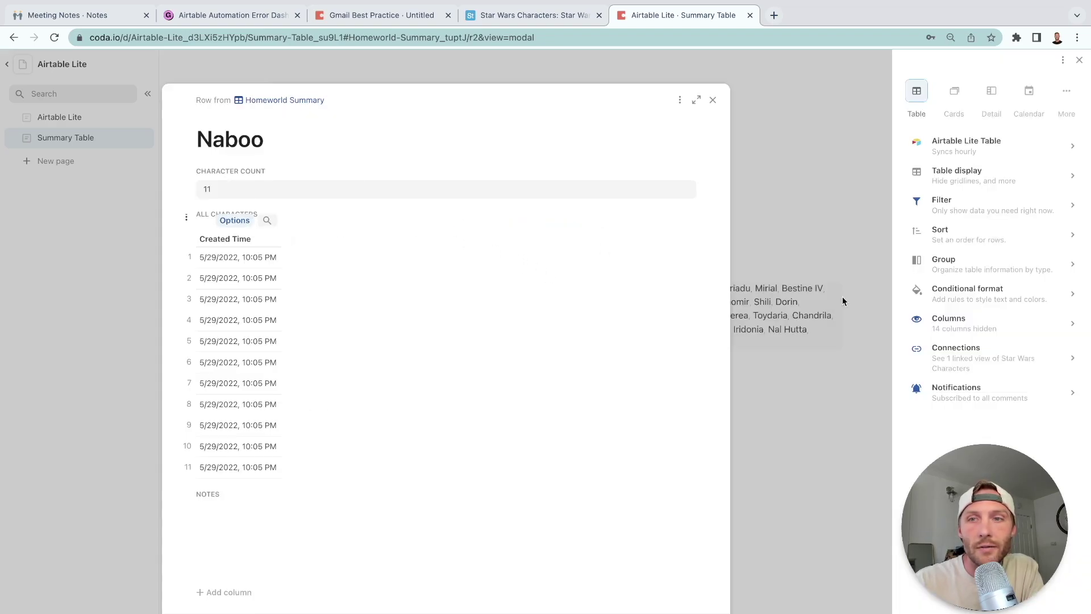
pyautogui.click(1000, 326)
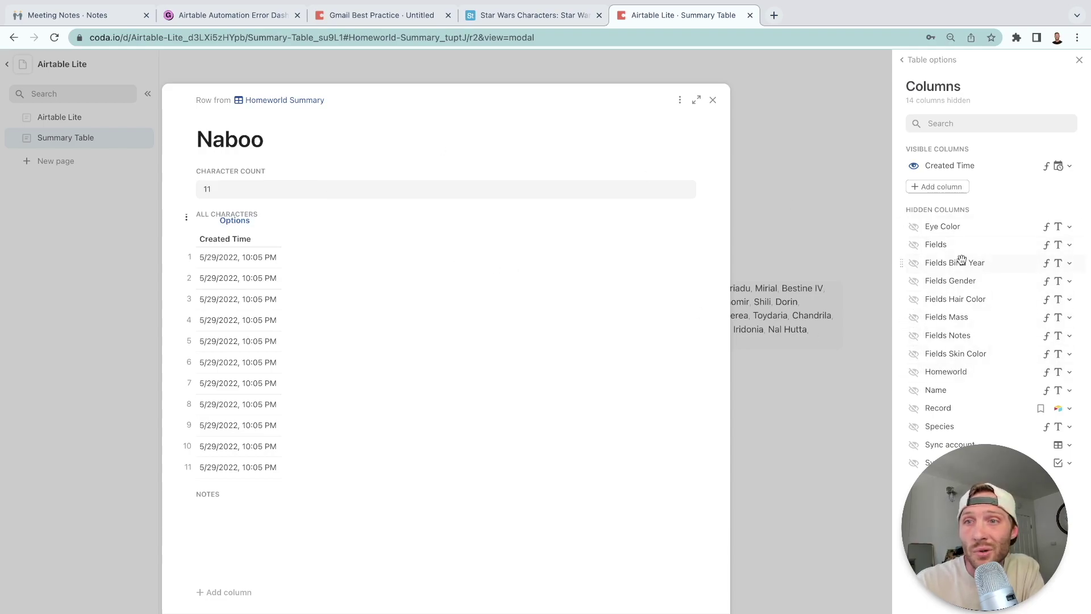
pyautogui.click(913, 227)
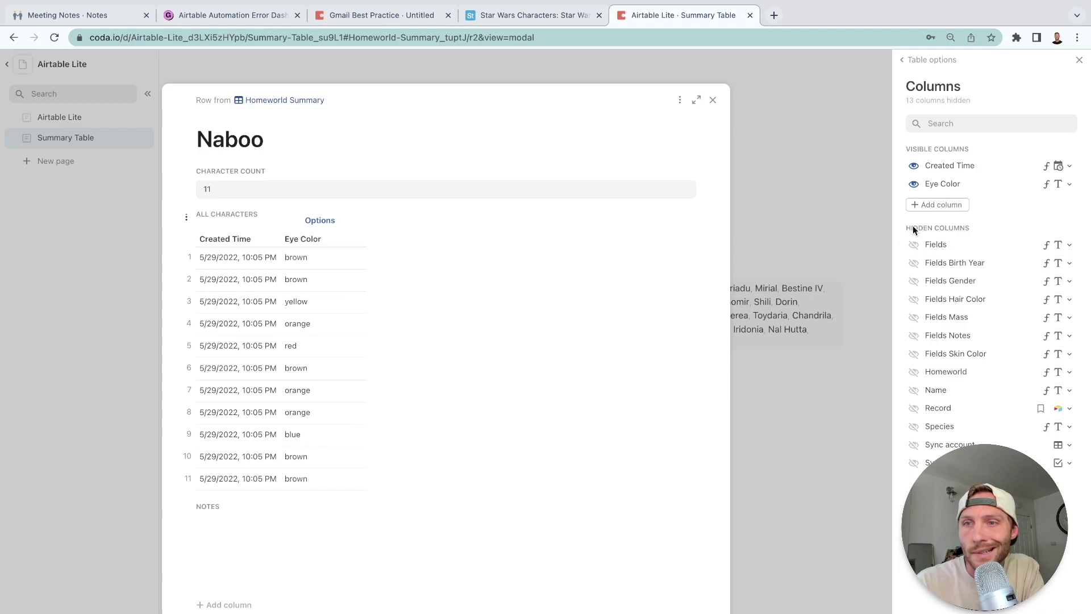
pyautogui.click(913, 390)
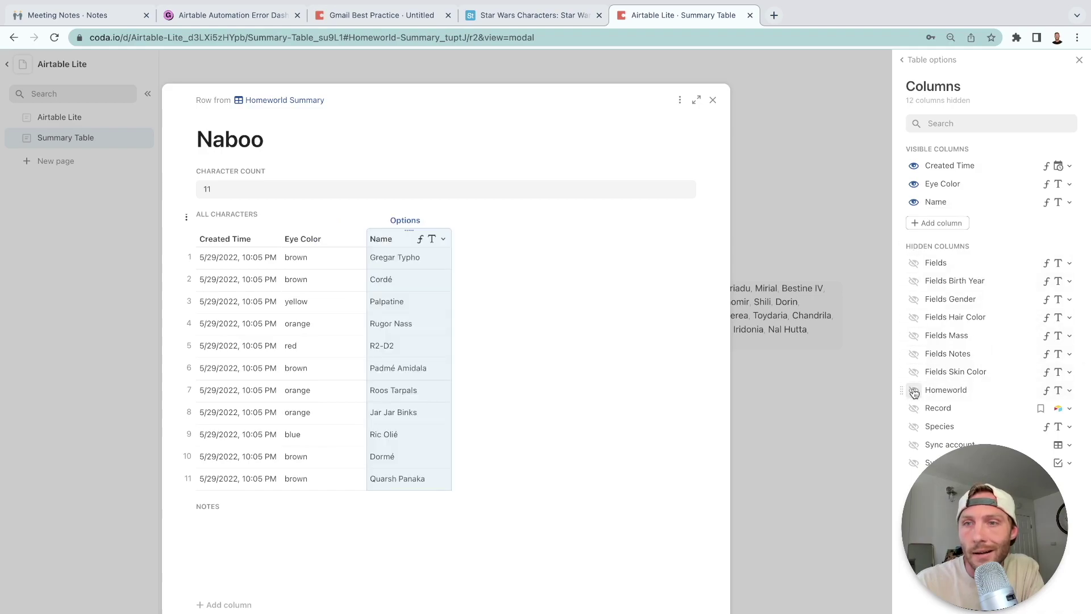
pyautogui.click(913, 299)
# Hide the Created Time column and move Name to the first position.
pyautogui.click(273, 238)
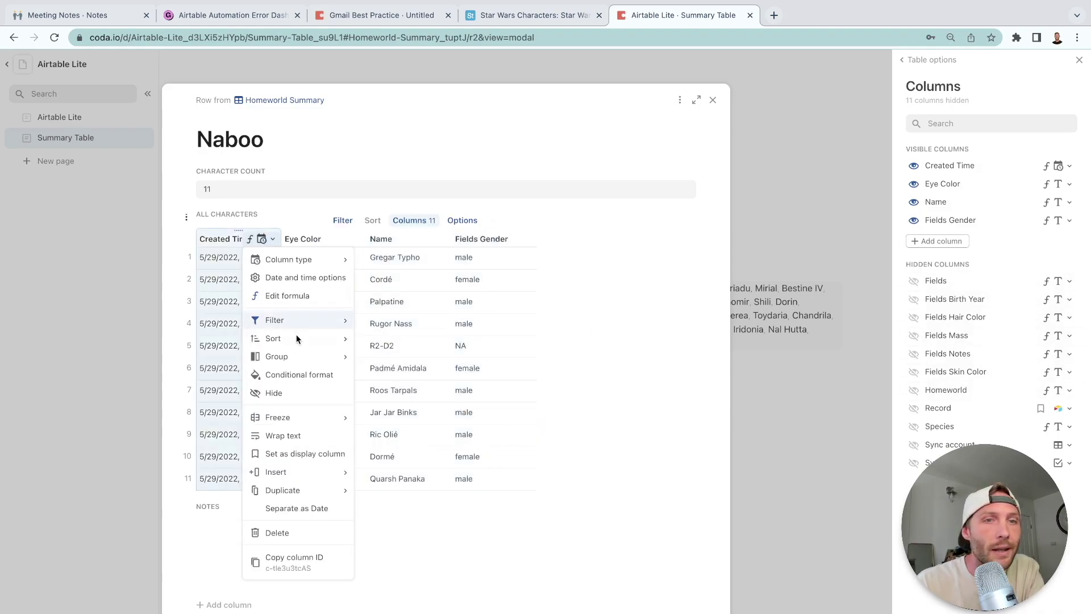
pyautogui.click(279, 392)
pyautogui.moveTo(313, 240); pyautogui.dragTo(219, 238)
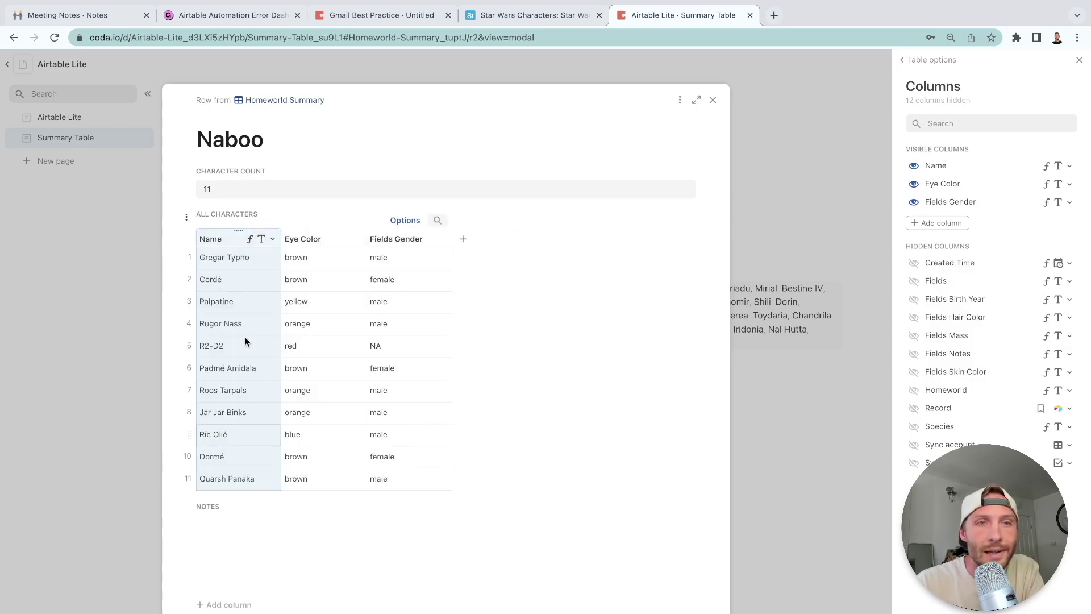
pyautogui.click(712, 101)
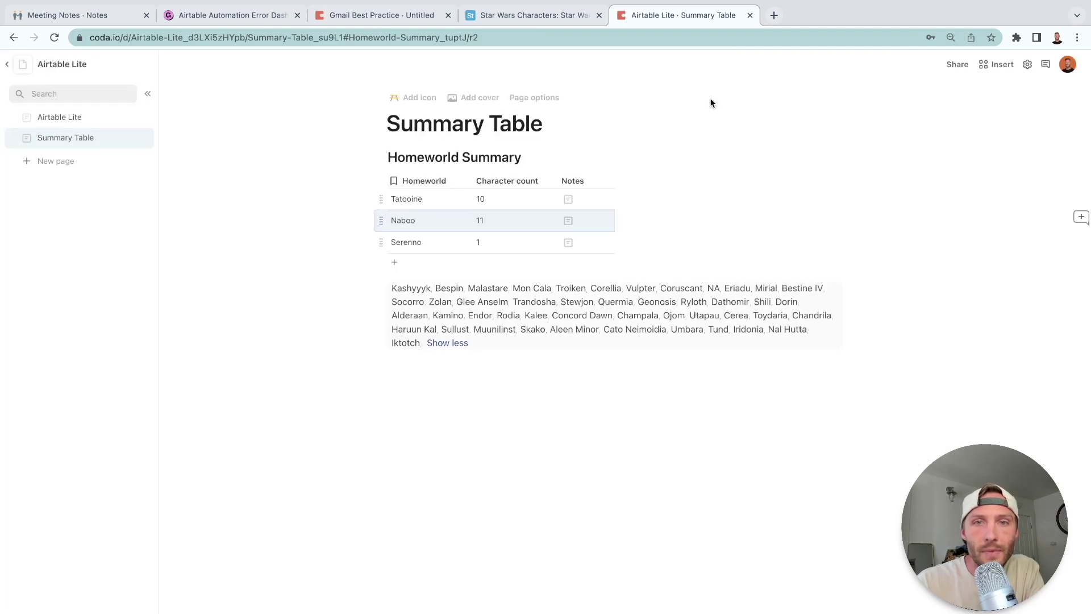
pyautogui.click(605, 181)
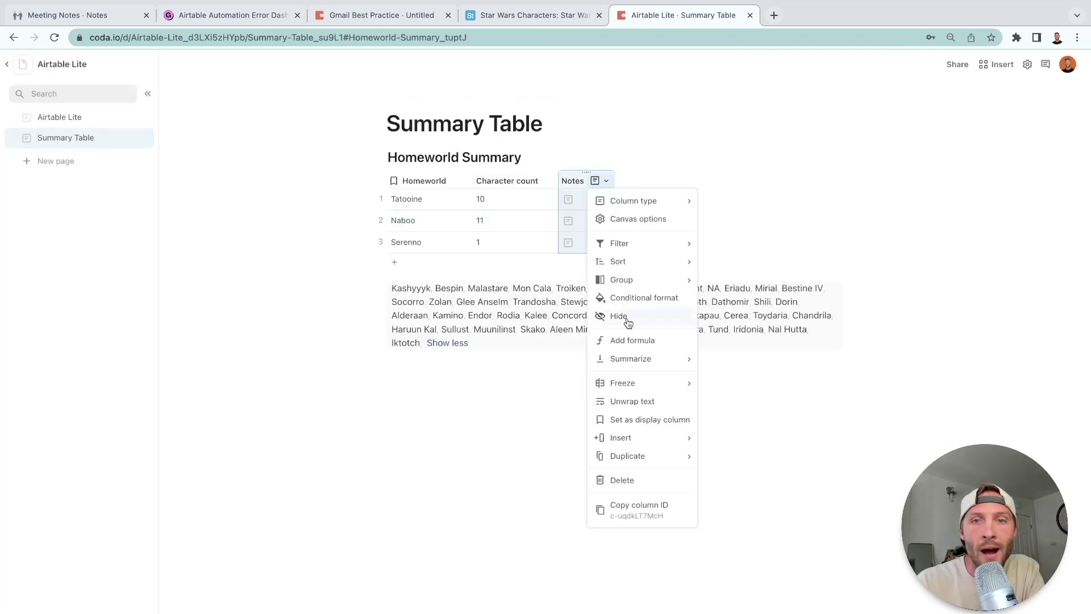
pyautogui.click(609, 481)
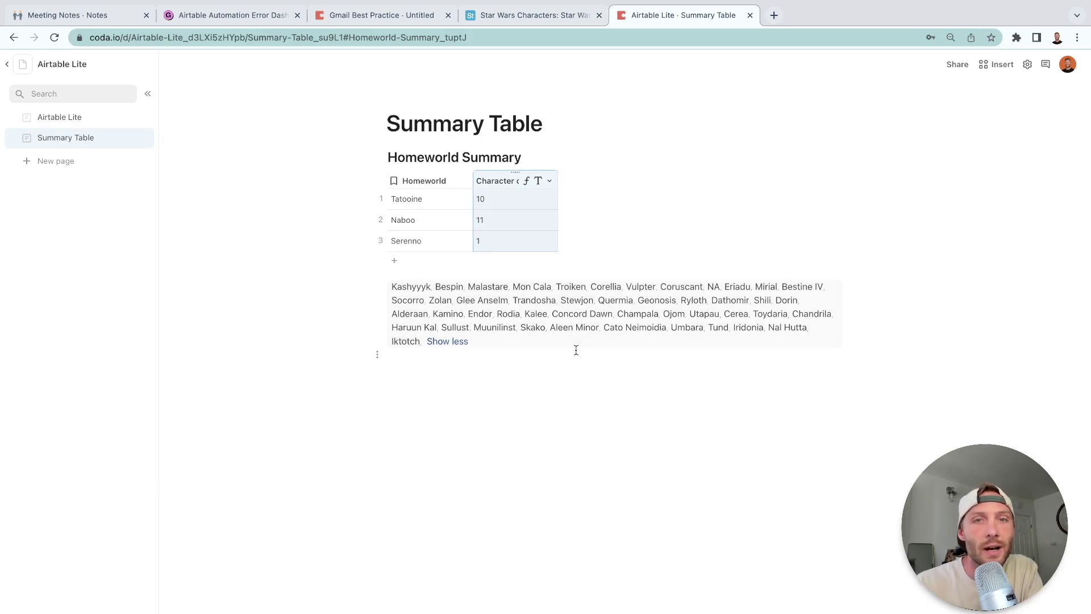
pyautogui.click(550, 327)
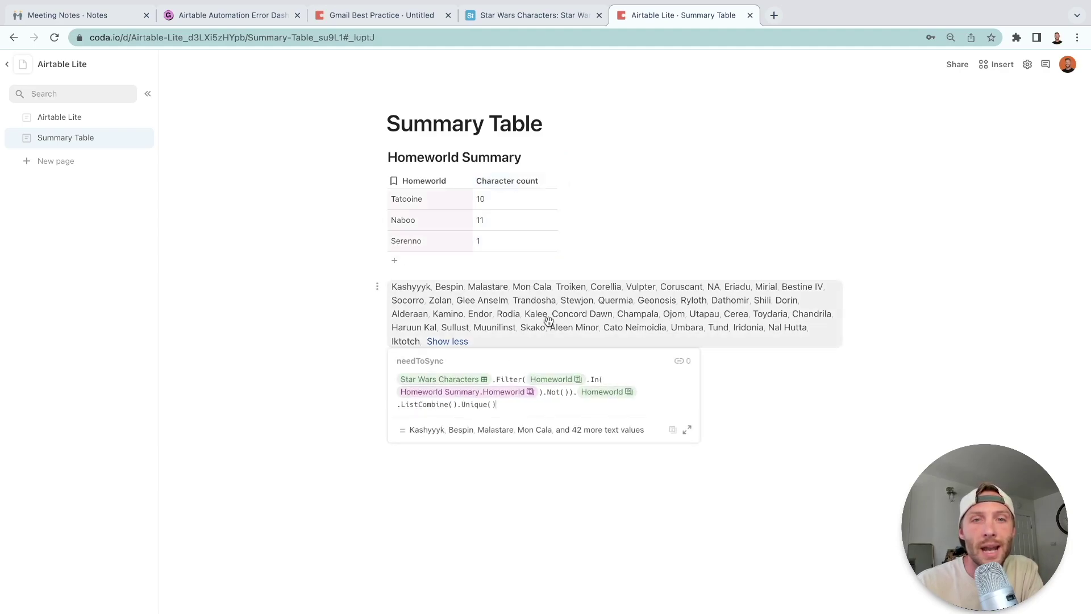
pyautogui.click(458, 541)
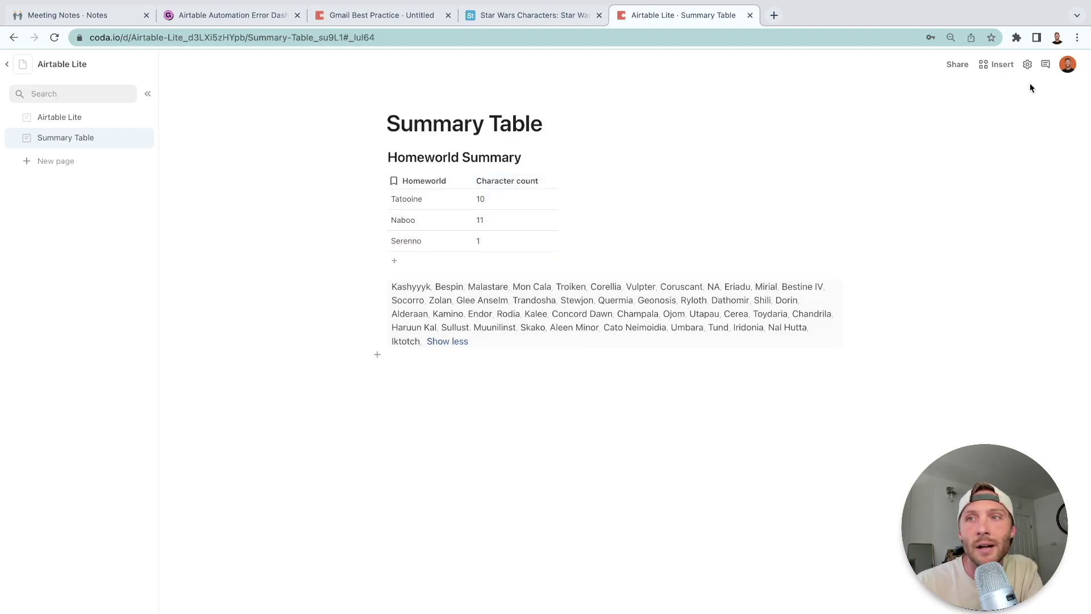
# Add a new automation rule with a Time-based trigger repeating every 1 Hour.
pyautogui.click(1027, 66)
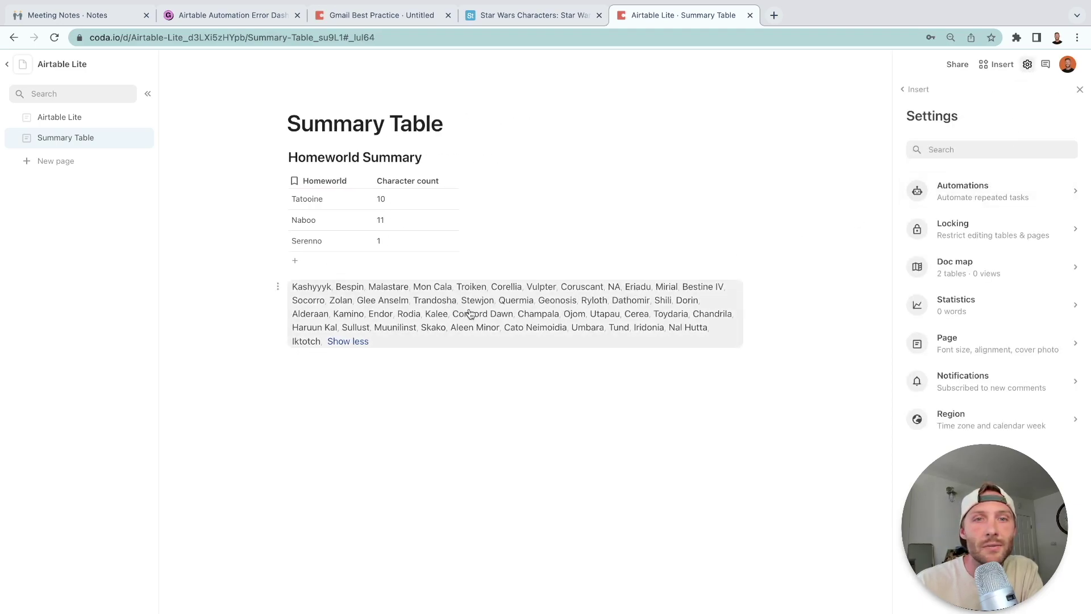
pyautogui.click(966, 196)
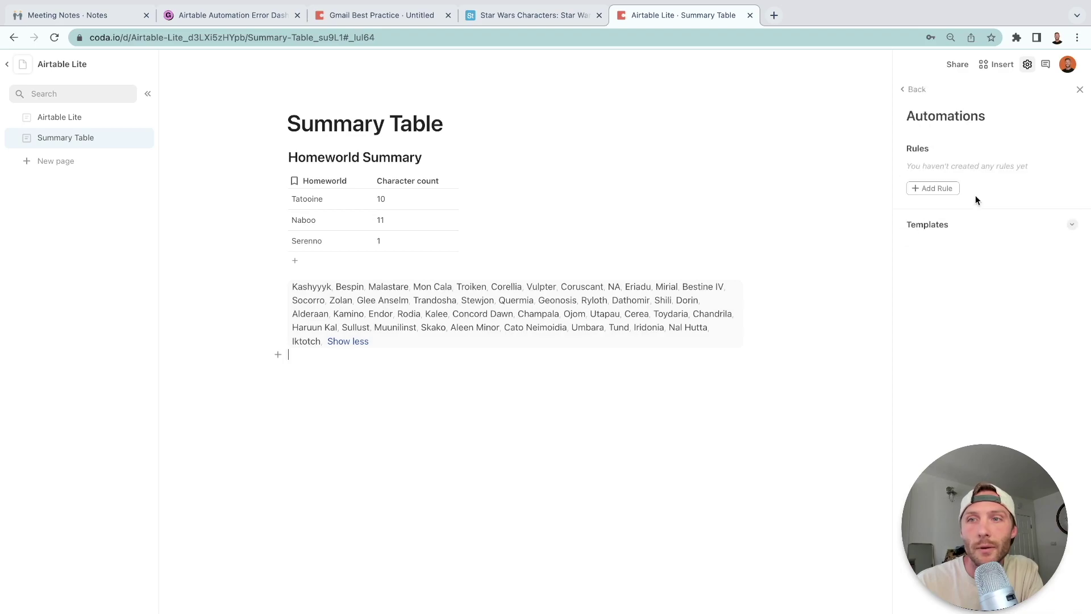
pyautogui.click(936, 189)
pyautogui.click(991, 198)
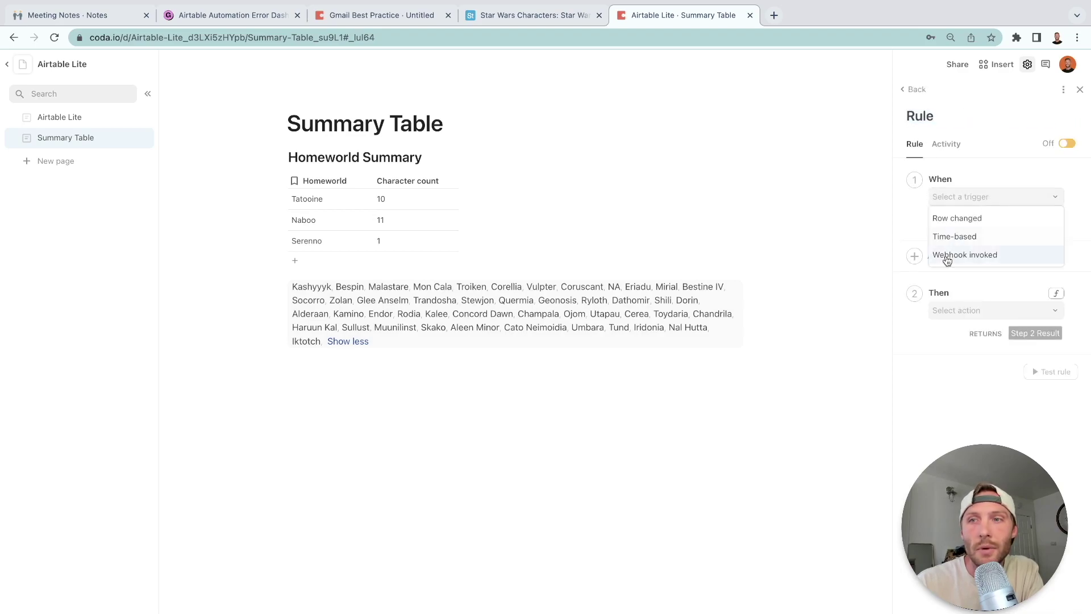
pyautogui.click(970, 235)
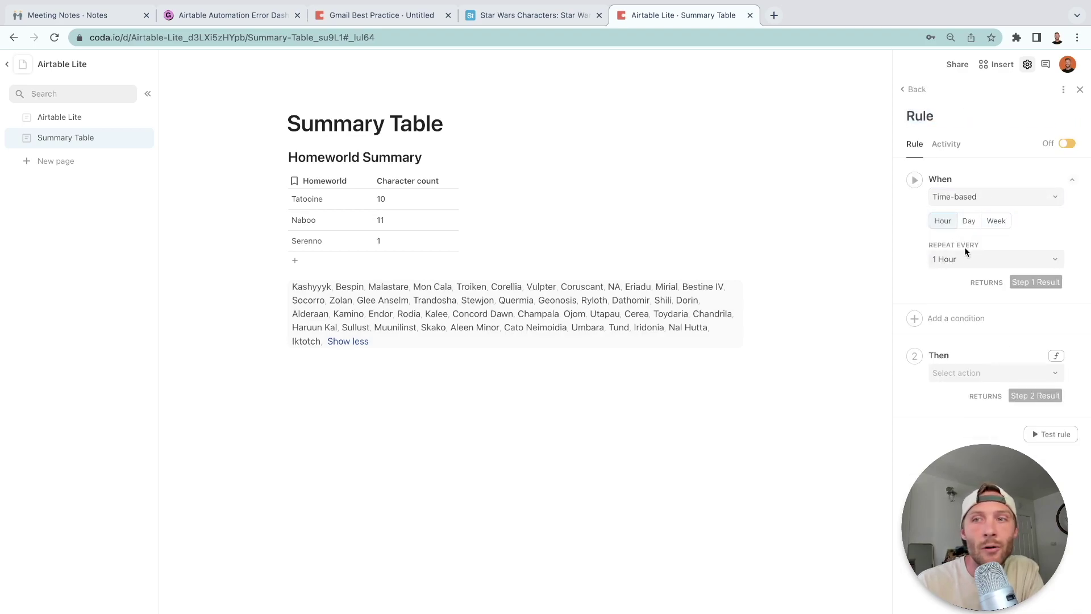
# Add the condition needToSync.Count()>0 to the hourly rule.
pyautogui.click(956, 318)
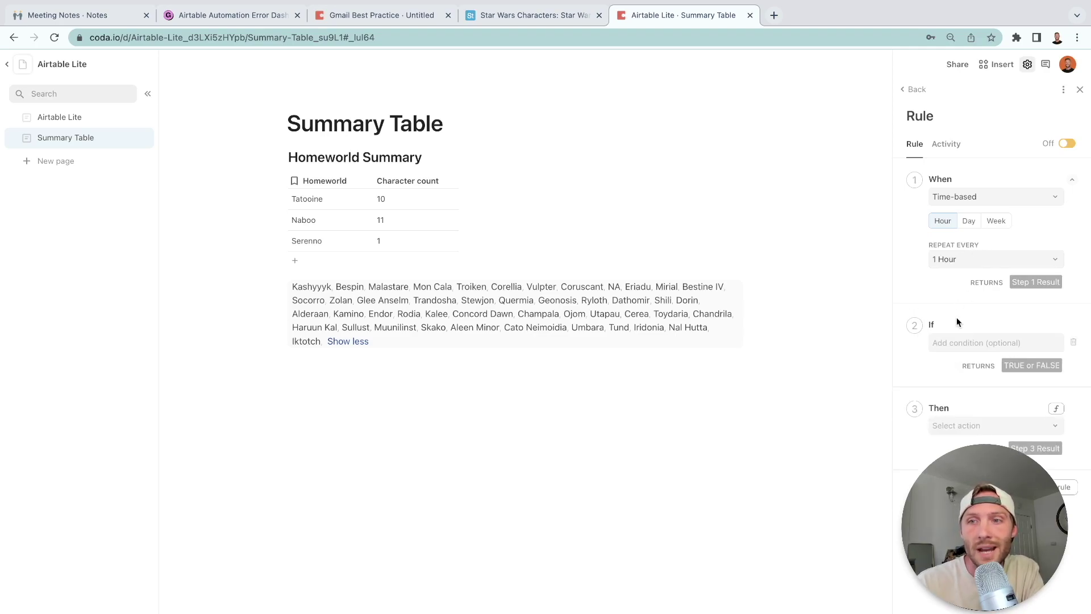
pyautogui.click(948, 348)
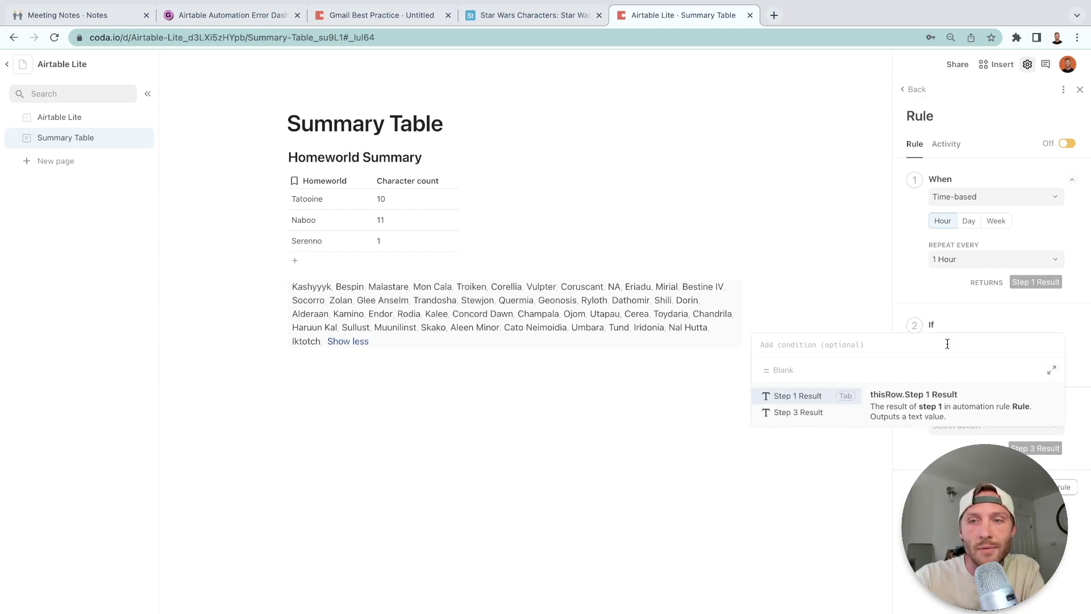
pyautogui.write('needToSync')
pyautogui.press('Tab')
pyautogui.write('.count()')
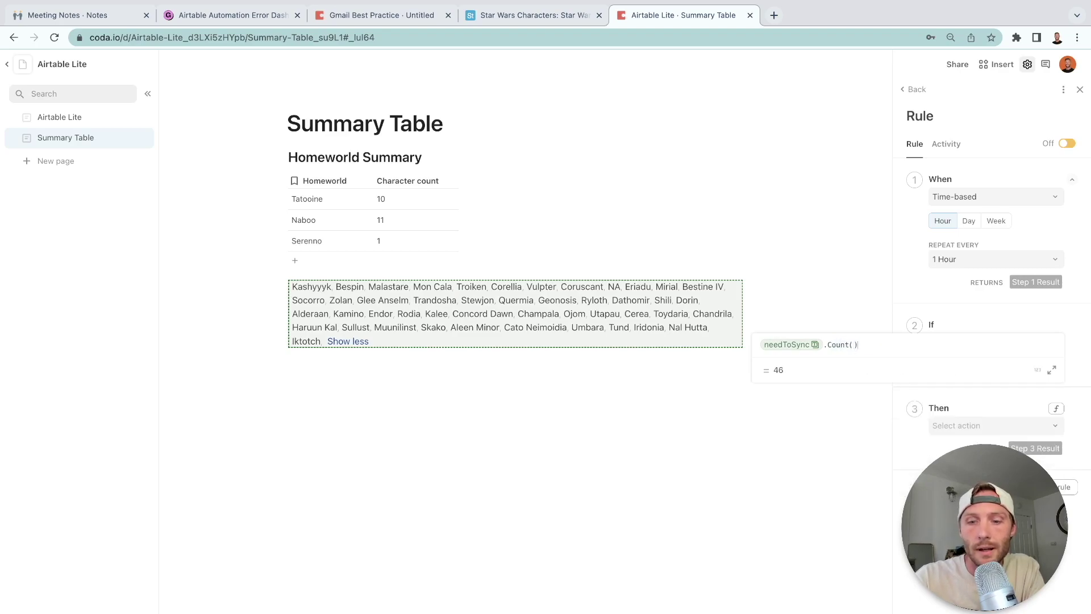
pyautogui.write('>0')
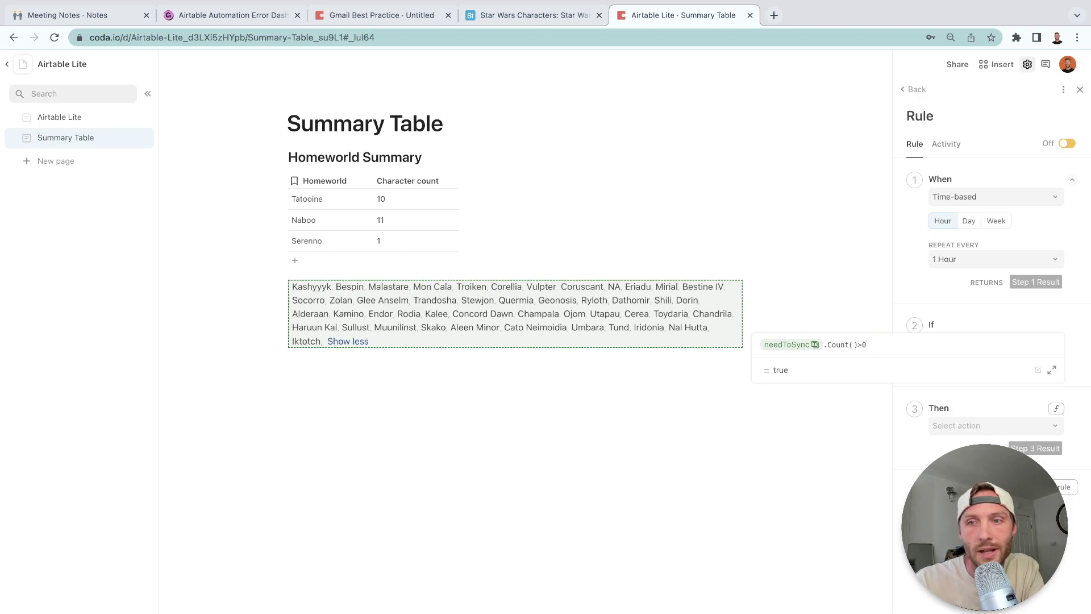
pyautogui.press('Return')
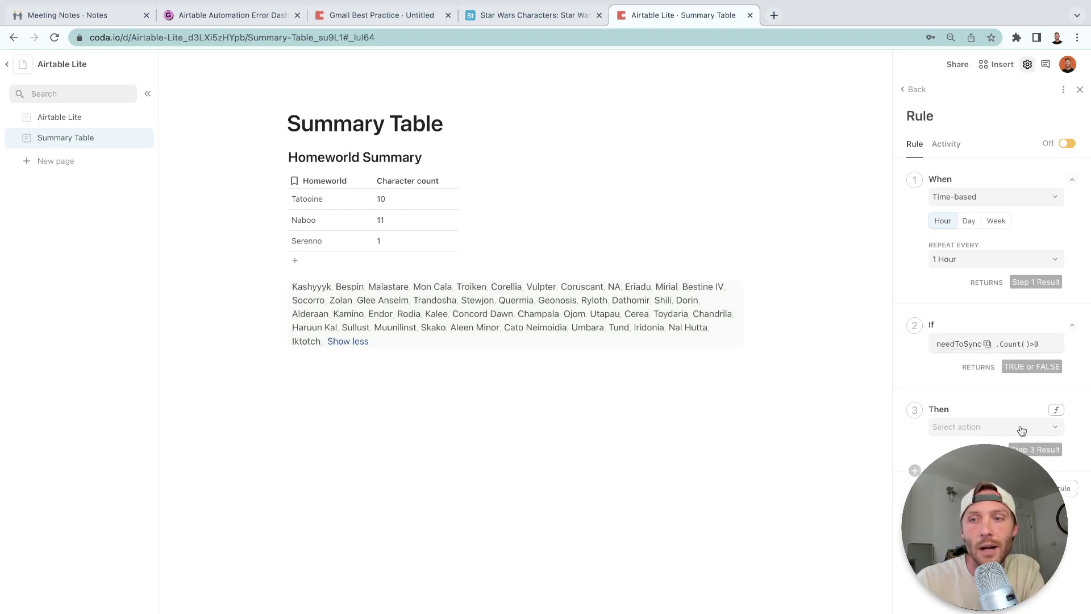
# Start the Then action as a formula reading needToSync.FormulaMap().
pyautogui.click(1007, 427)
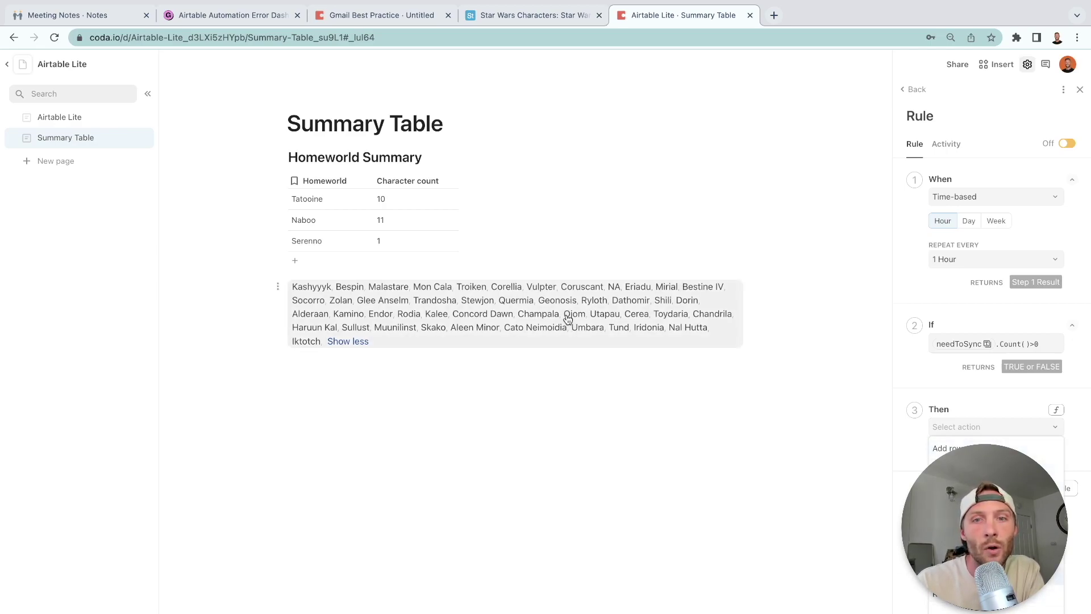
pyautogui.click(907, 445)
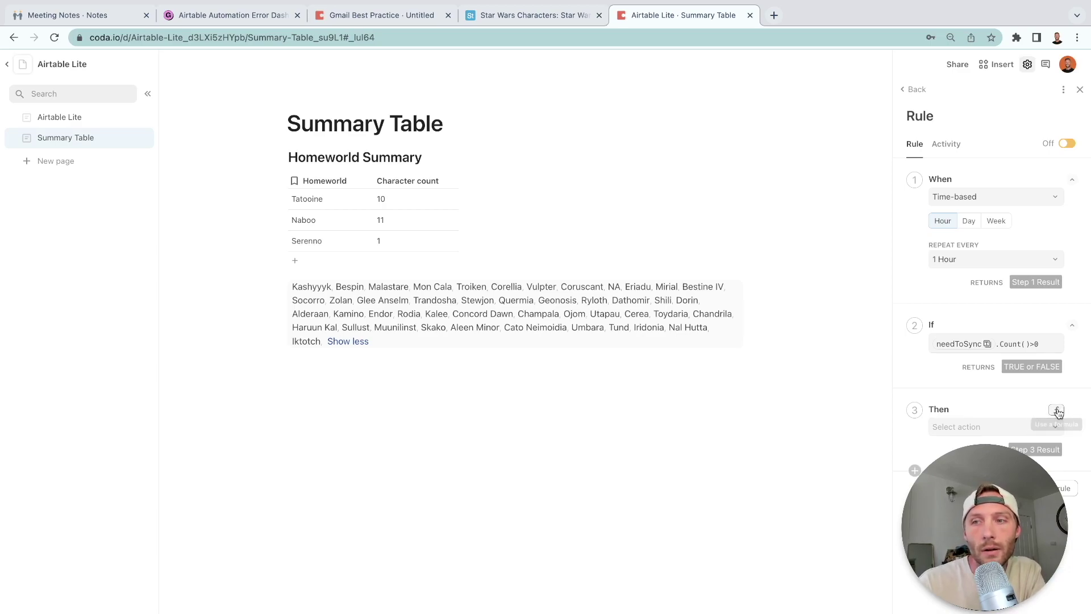
pyautogui.click(1056, 412)
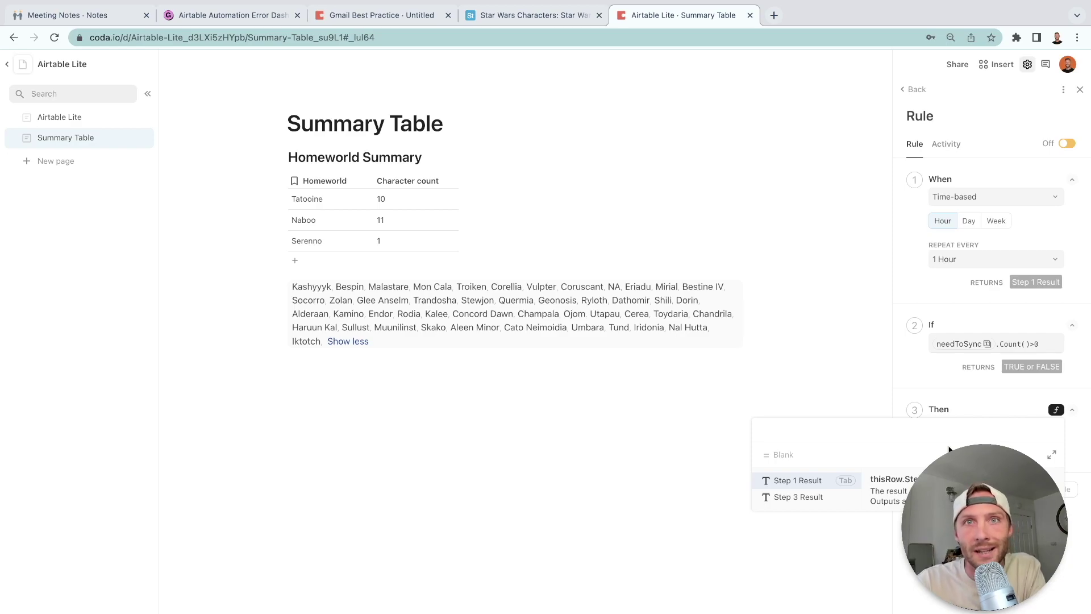
pyautogui.write('needToSync')
pyautogui.press('Tab')
pyautogui.write('.for')
pyautogui.press('Down')
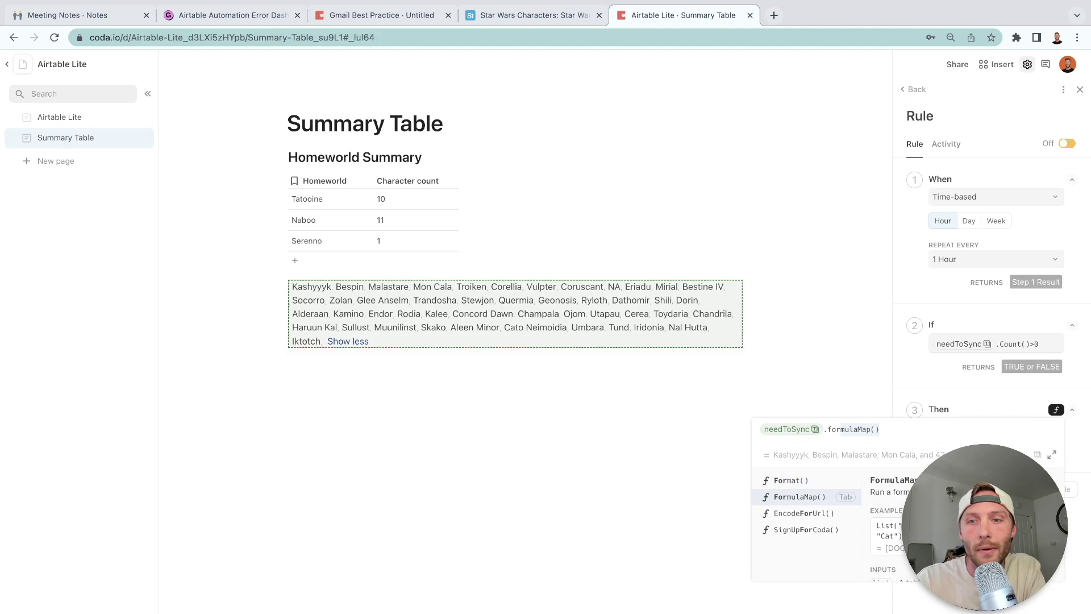
pyautogui.press('Tab')
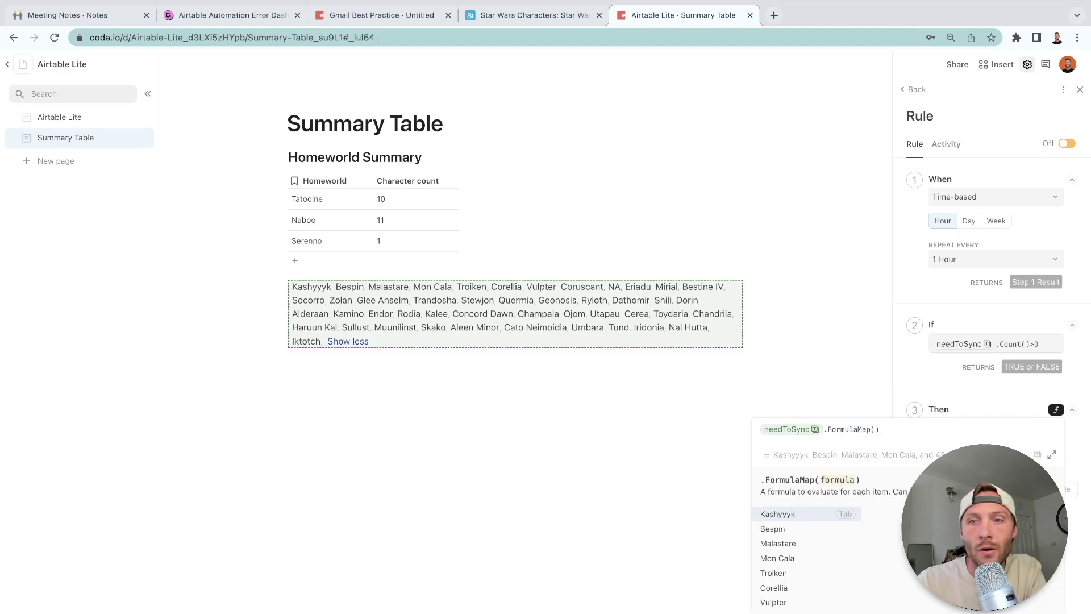
pyautogui.click(574, 370)
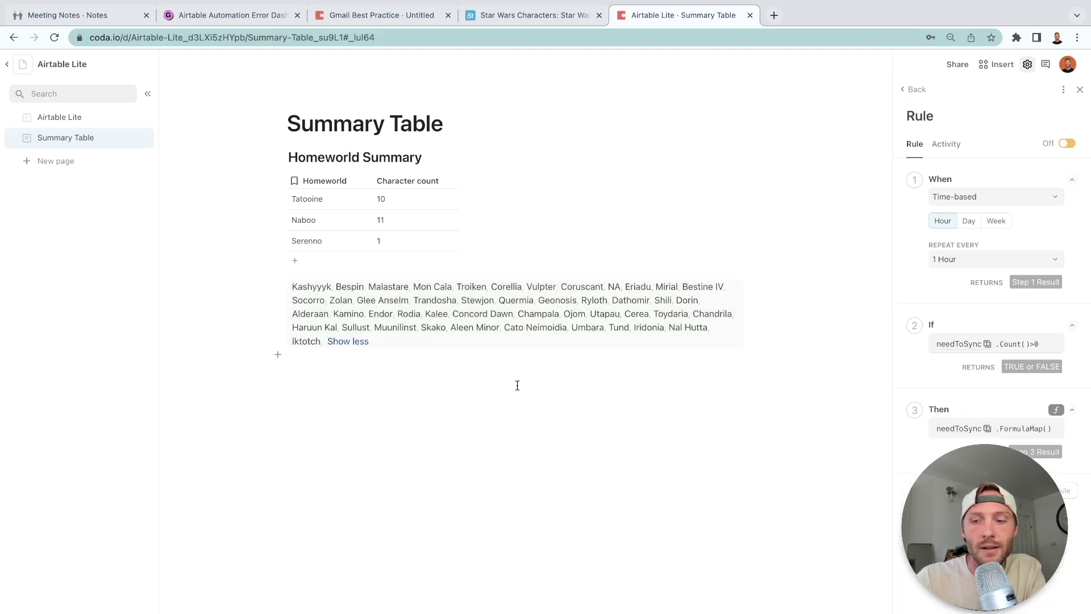
pyautogui.write('coda.io/@simpladoc')
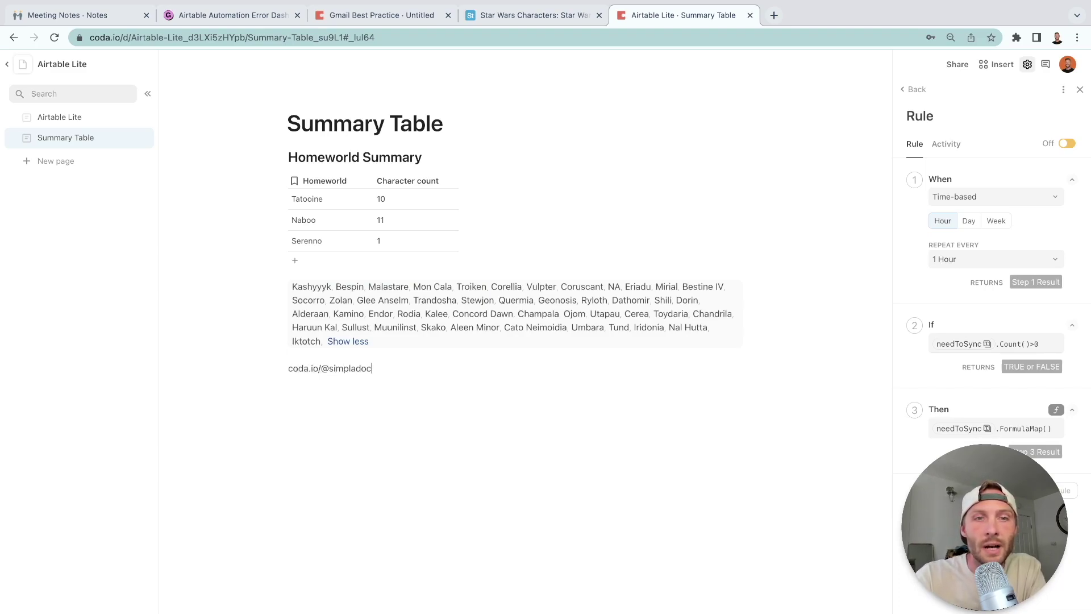
pyautogui.write('s/formulamap')
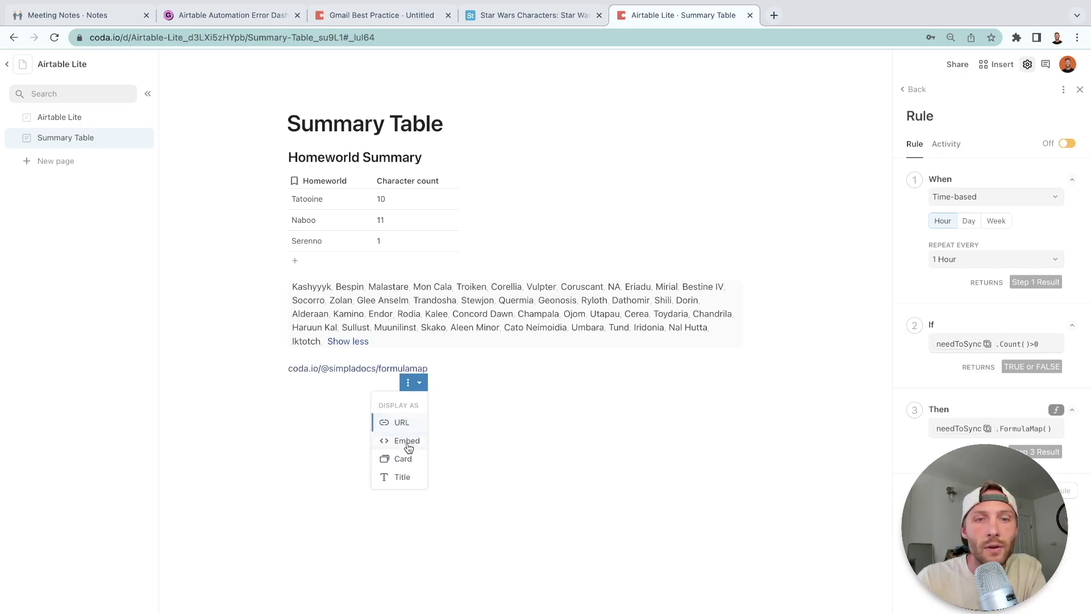
pyautogui.click(418, 457)
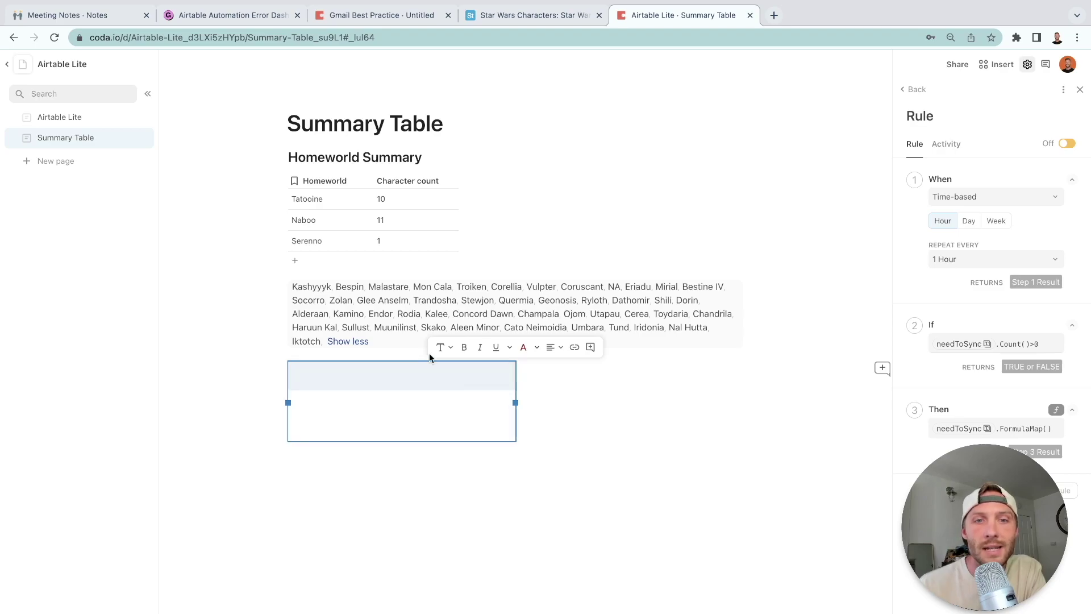
pyautogui.click(1043, 427)
# Complete the action as needToSync.FormulaMap(AddRow(Homeworld Summary, Homeworld Summary.Homeworld, CurrentValue)).
pyautogui.click(875, 429)
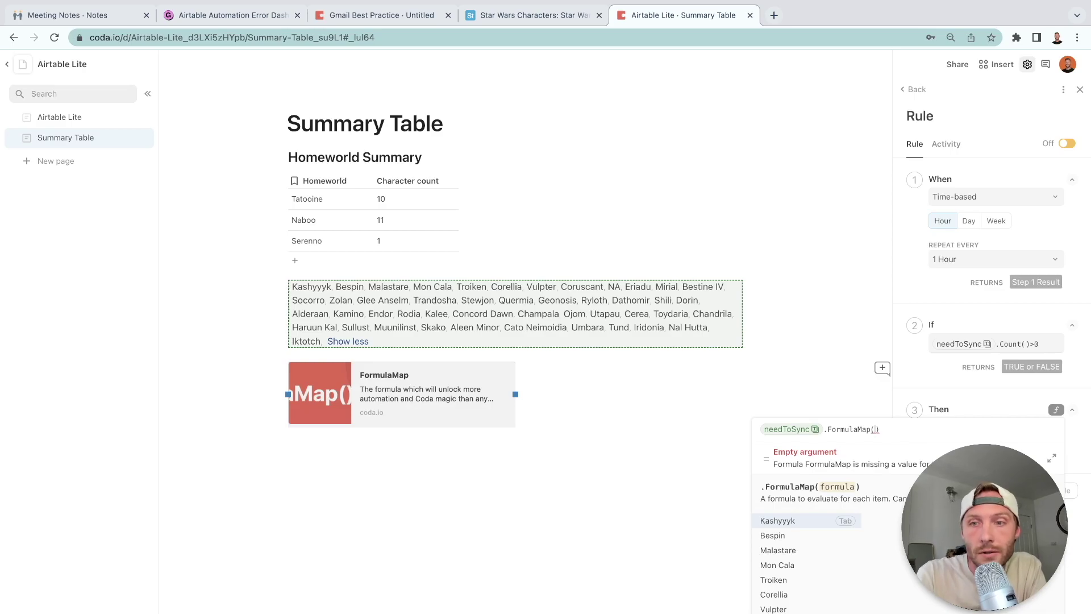
pyautogui.write('addOrModifyRows()')
pyautogui.press('Down')
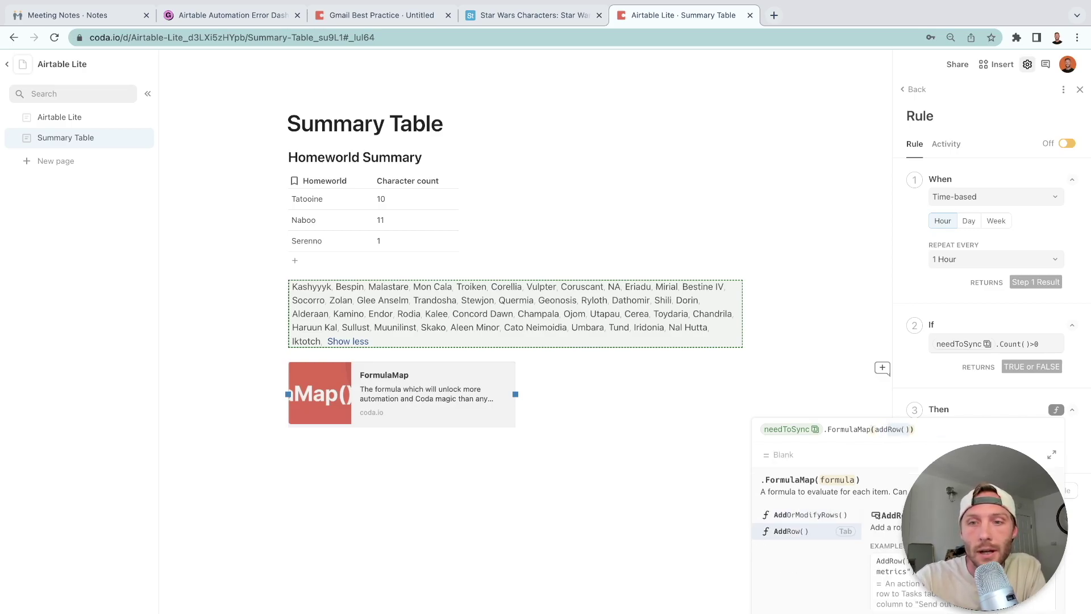
pyautogui.press('Tab')
pyautogui.write('Homeworld Summary')
pyautogui.press('Tab')
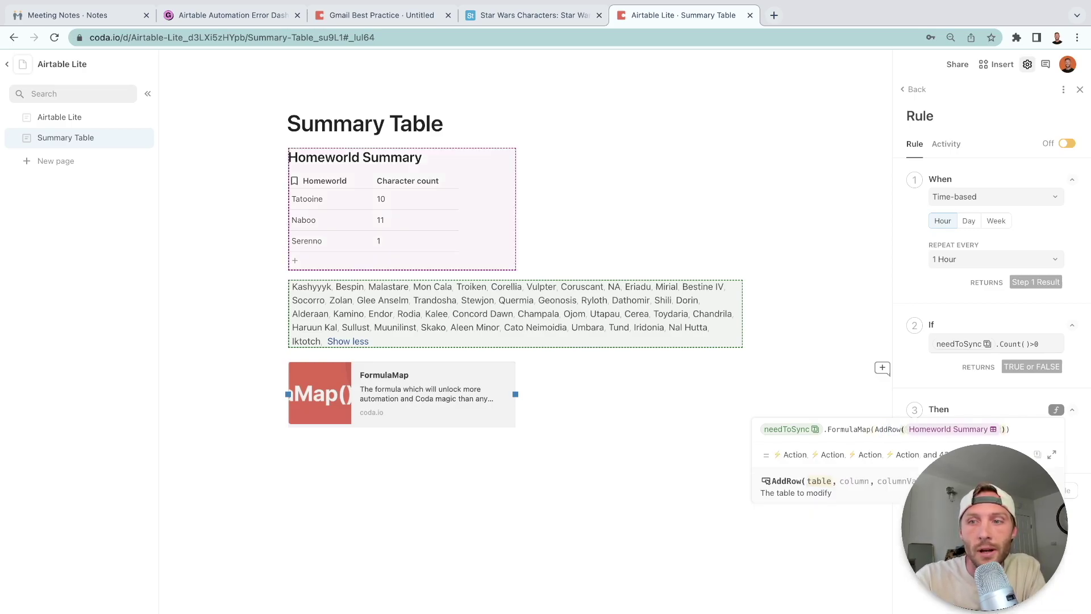
pyautogui.write(',Homeworld')
pyautogui.press('Tab')
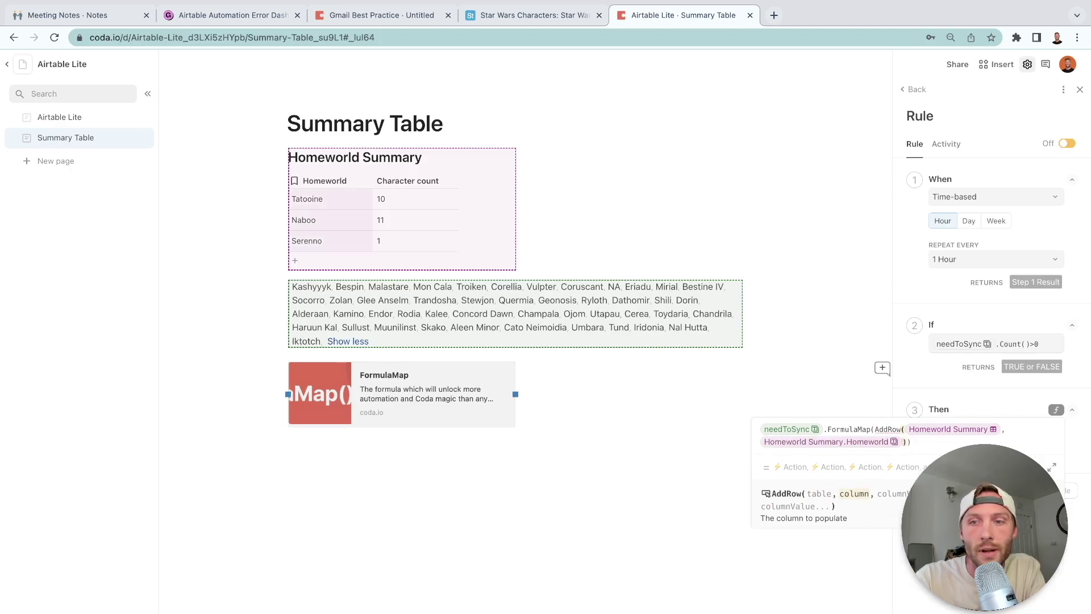
pyautogui.write(',CurrentValue')
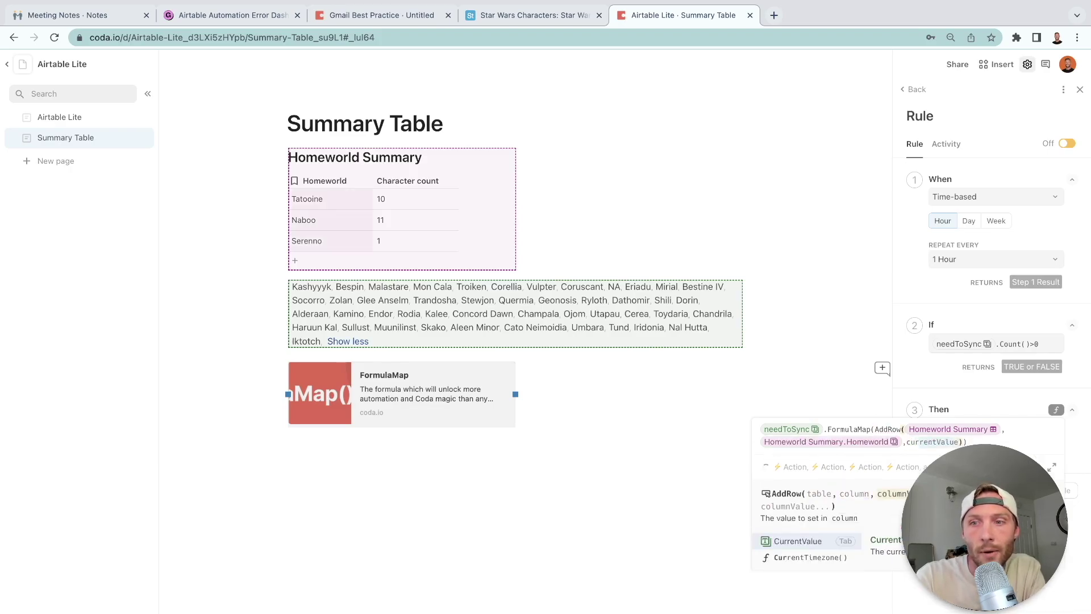
pyautogui.press('Tab')
pyautogui.press('Return')
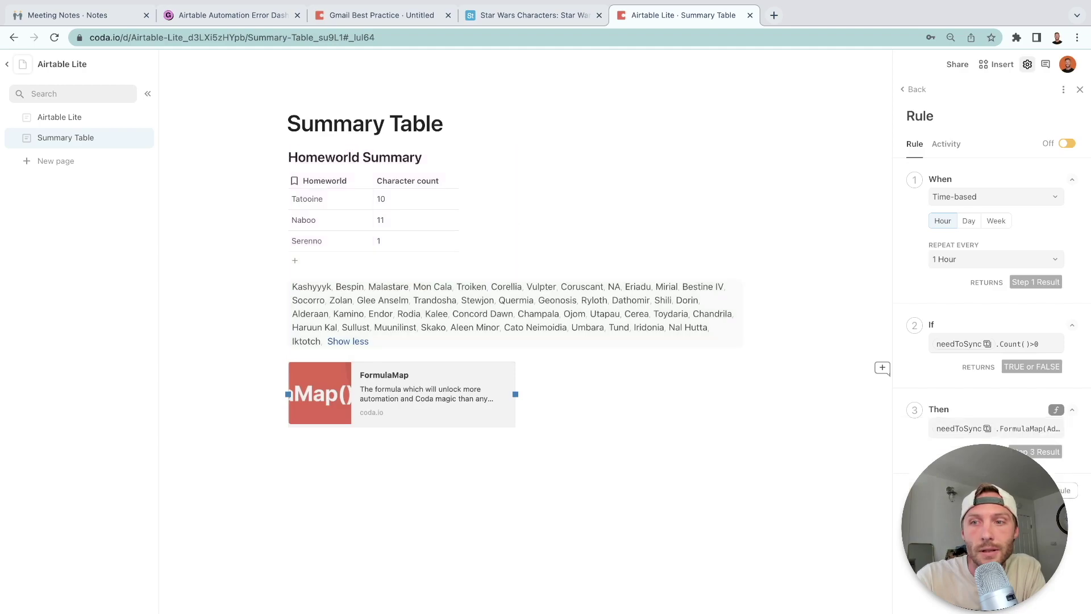
# Rename the rule to 'Sync Summary Tables'.
pyautogui.click(920, 115)
pyautogui.write('Sync Summ')
pyautogui.press('BackSpace')
pyautogui.press('BackSpace')
pyautogui.press('BackSpace')
pyautogui.write('ummary Tables')
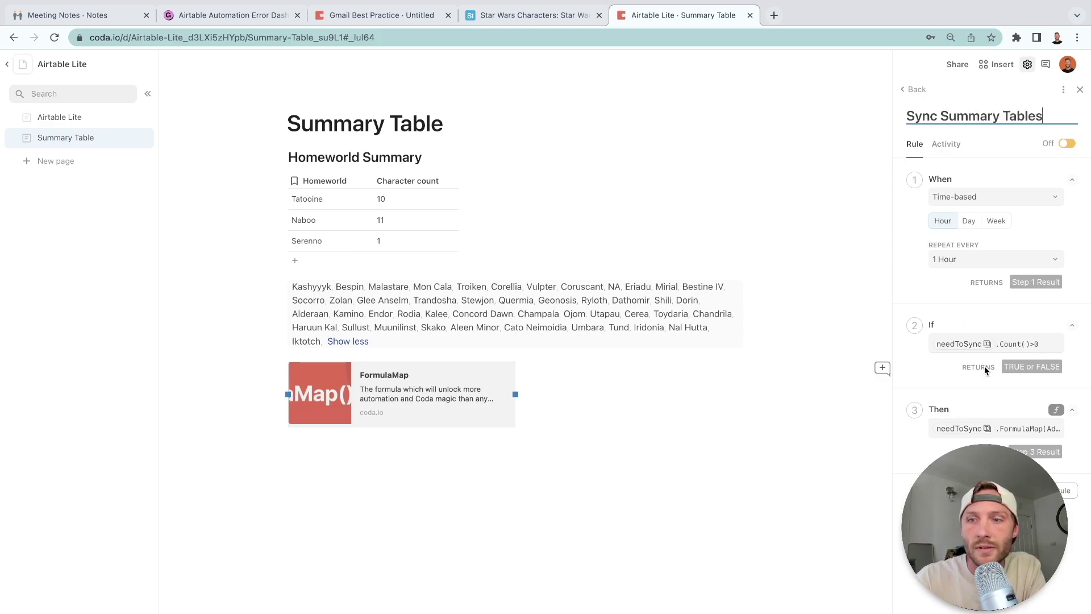
pyautogui.press('Return')
# Switch the Sync Summary Tables rule on and review the needToSync formula below the table.
pyautogui.click(1067, 143)
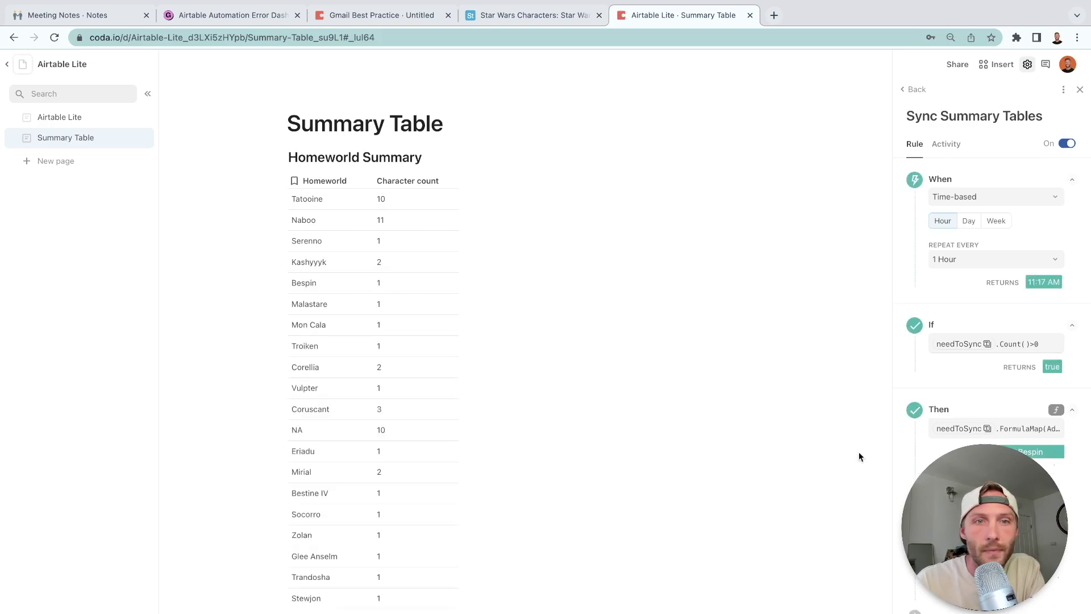
pyautogui.scroll(-13, 333, 442)
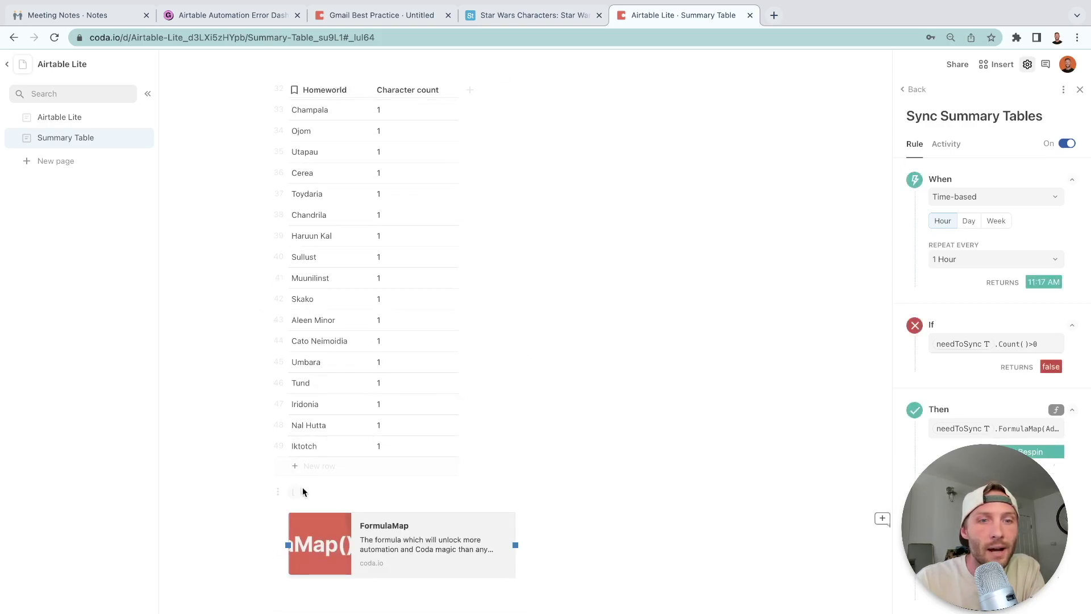
pyautogui.click(295, 492)
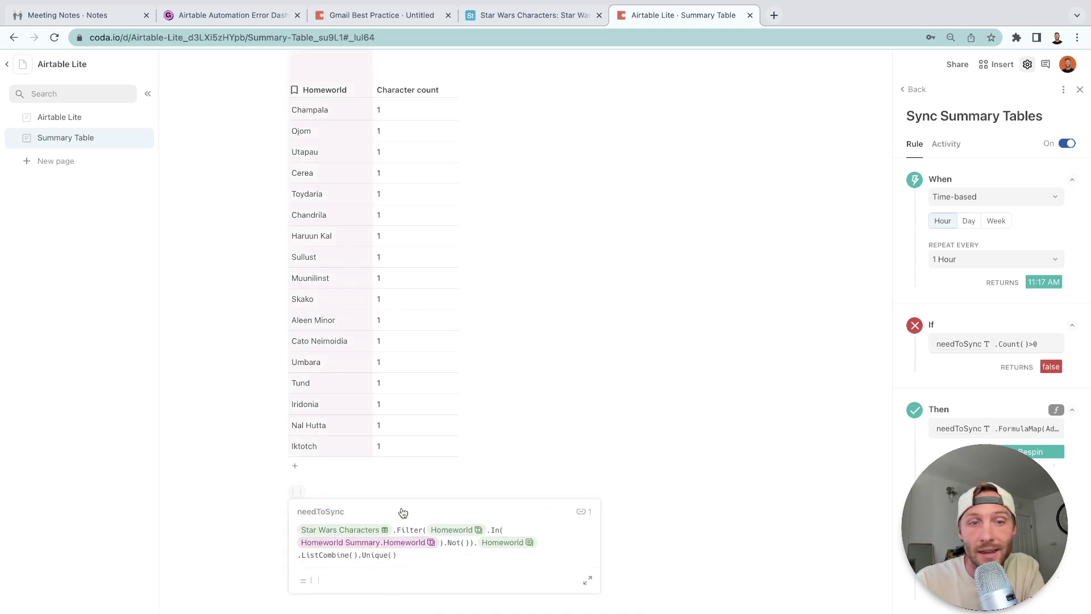
pyautogui.click(555, 414)
pyautogui.scroll(10, 399, 285)
# Inspect the Alderaan row's details in Homeworld Summary.
pyautogui.click(399, 281)
pyautogui.scroll(3, 399, 285)
pyautogui.scroll(5, 397, 241)
pyautogui.click(371, 370)
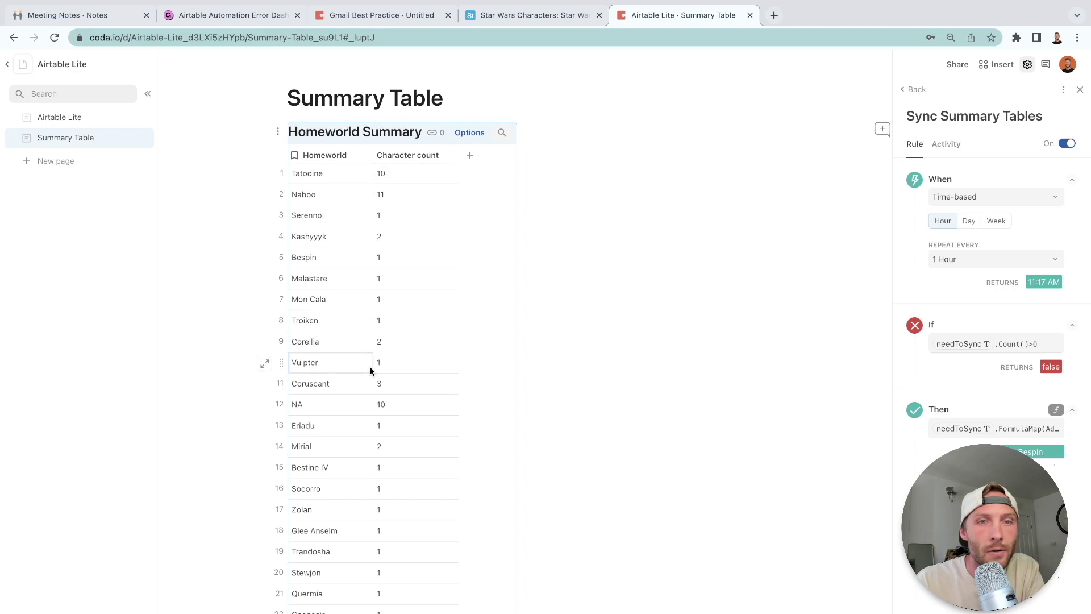
pyautogui.scroll(-3, 371, 371)
pyautogui.scroll(-6, 396, 313)
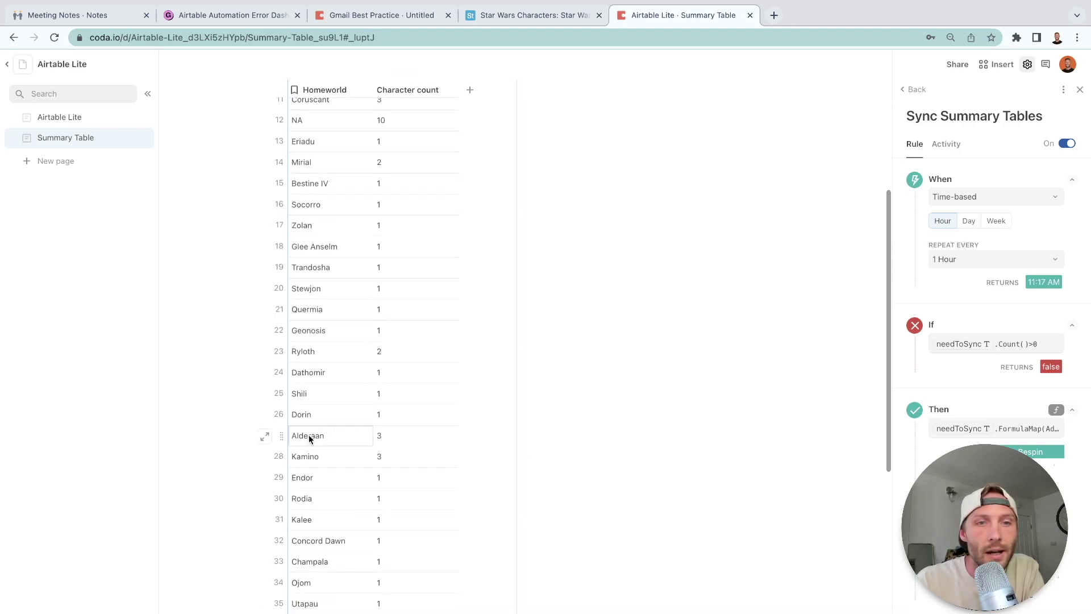
pyautogui.click(265, 437)
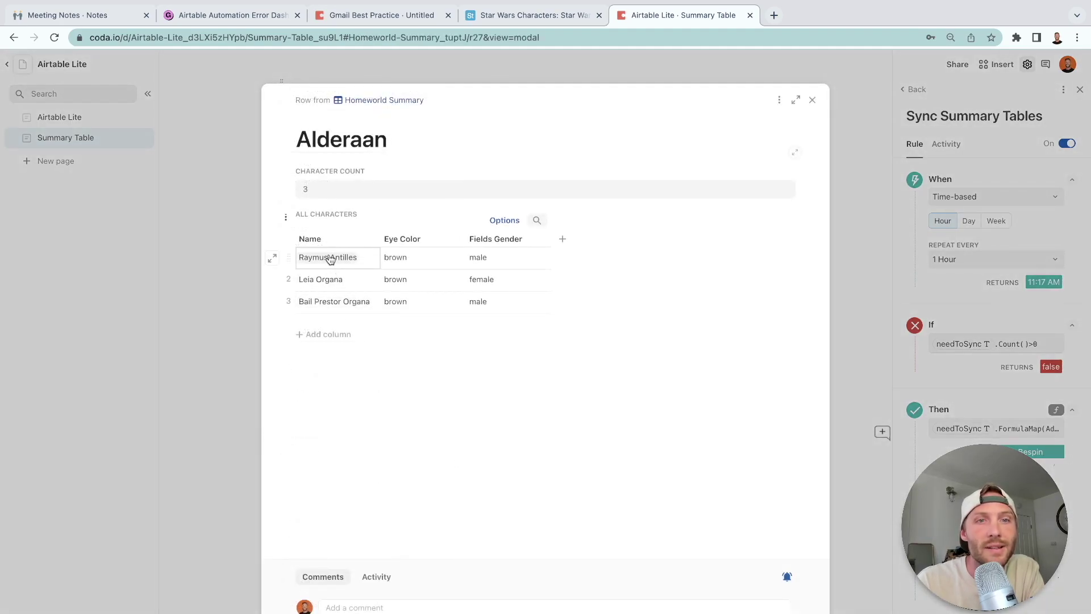
pyautogui.click(812, 100)
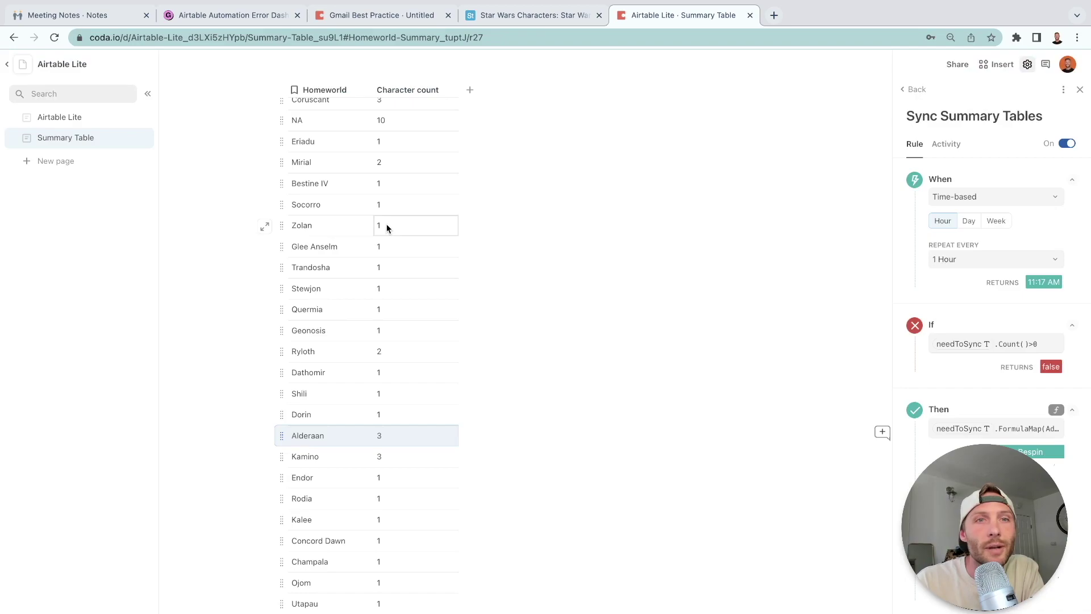
# Switch the Homeworld Summary table to the Cards layout.
pyautogui.scroll(5, 386, 227)
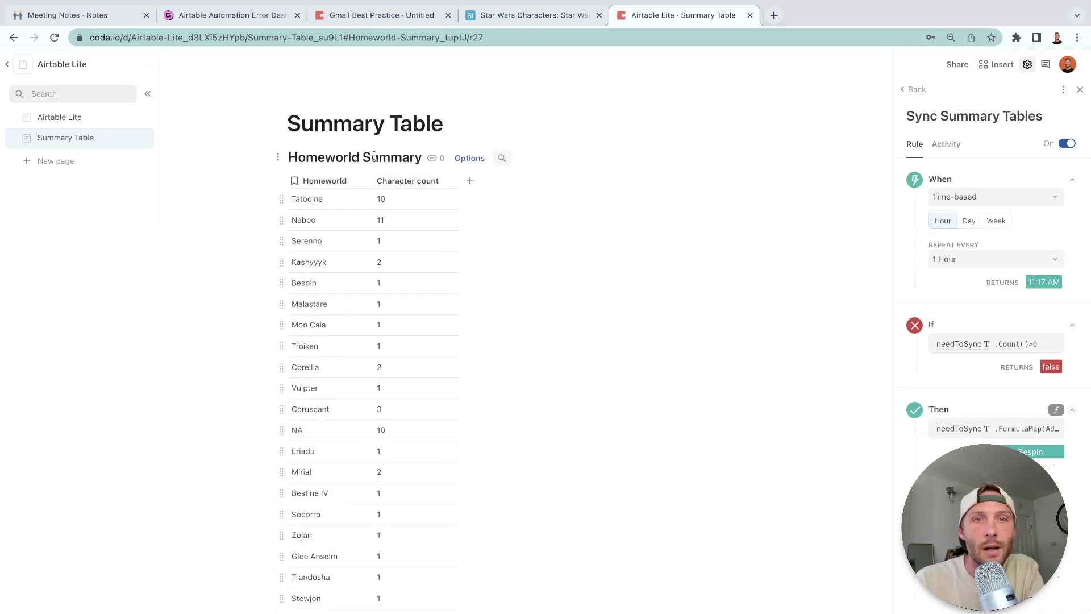
pyautogui.click(470, 158)
pyautogui.click(955, 149)
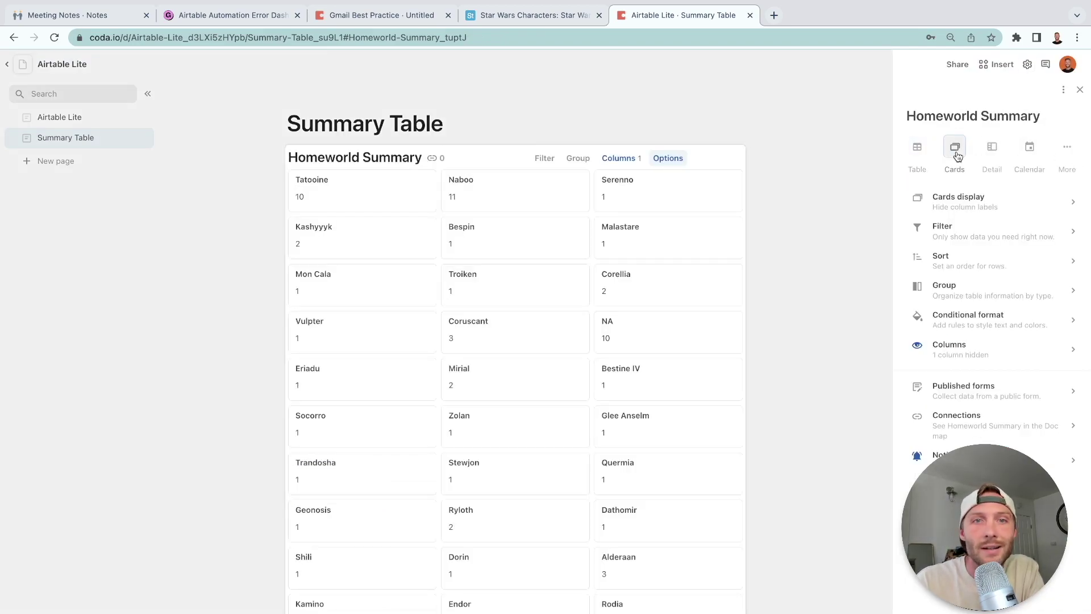
pyautogui.scroll(-5, 436, 350)
pyautogui.scroll(5, 434, 345)
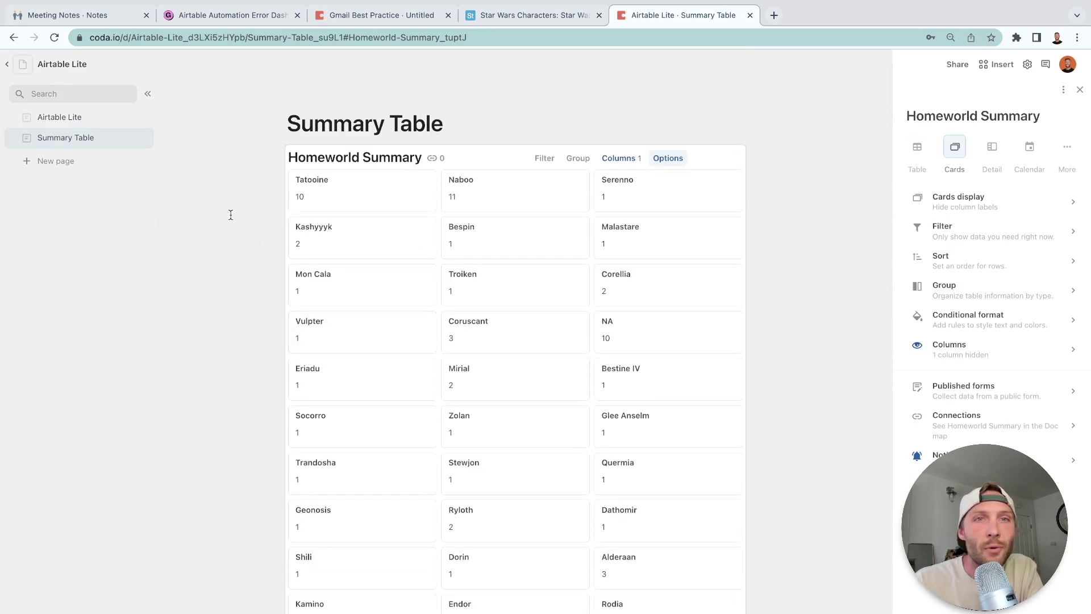
# Add a new row named Coda Guy to the Airtable Star Wars Characters table.
pyautogui.click(76, 122)
pyautogui.click(543, 14)
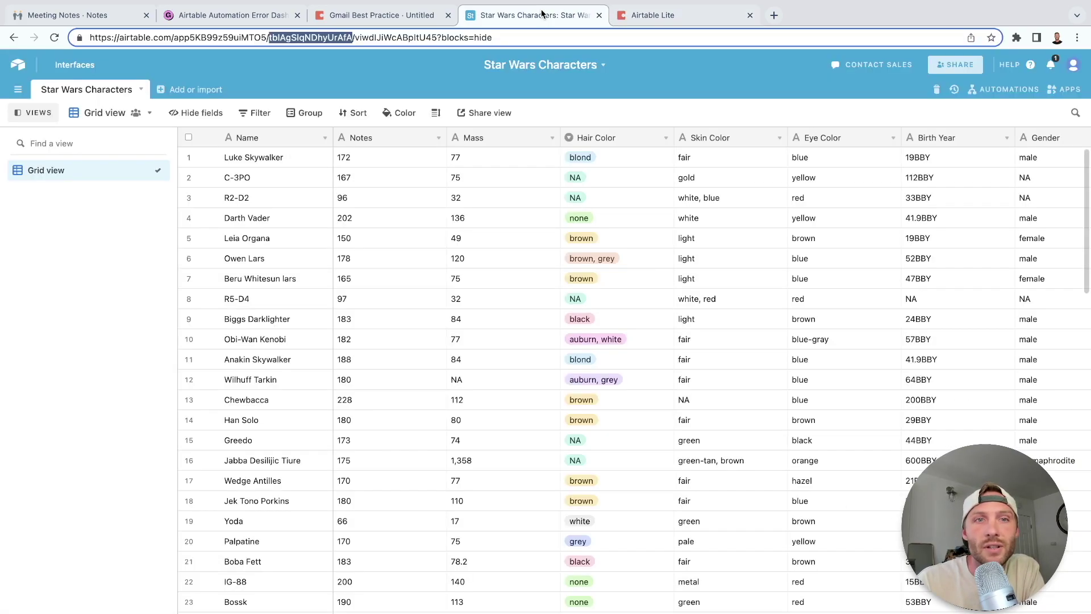
pyautogui.scroll(-20, 339, 343)
pyautogui.click(221, 585)
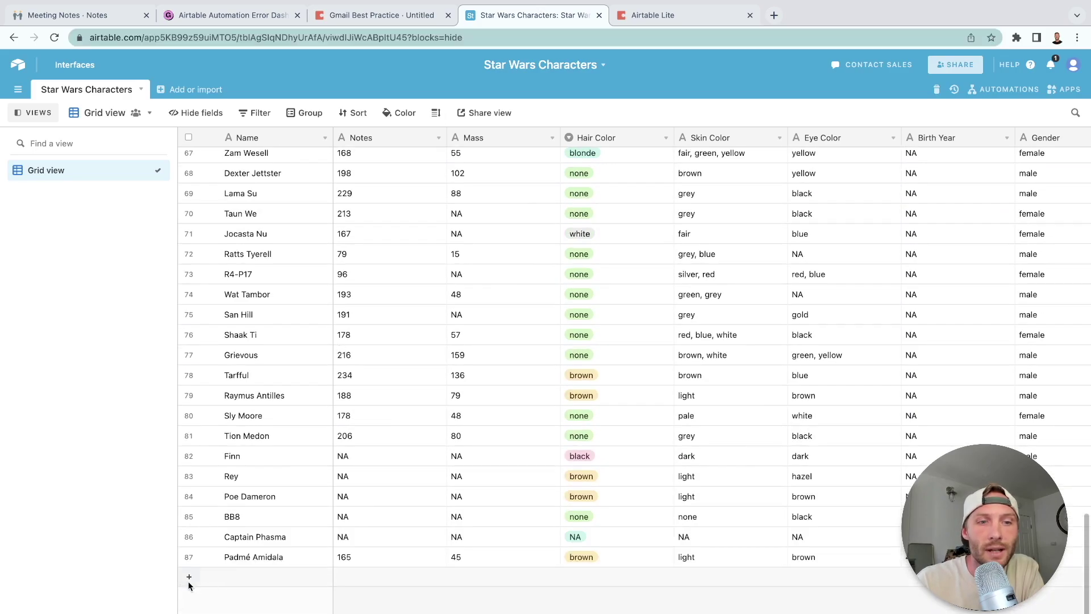
pyautogui.write('Sco')
pyautogui.write('Coda Guy')
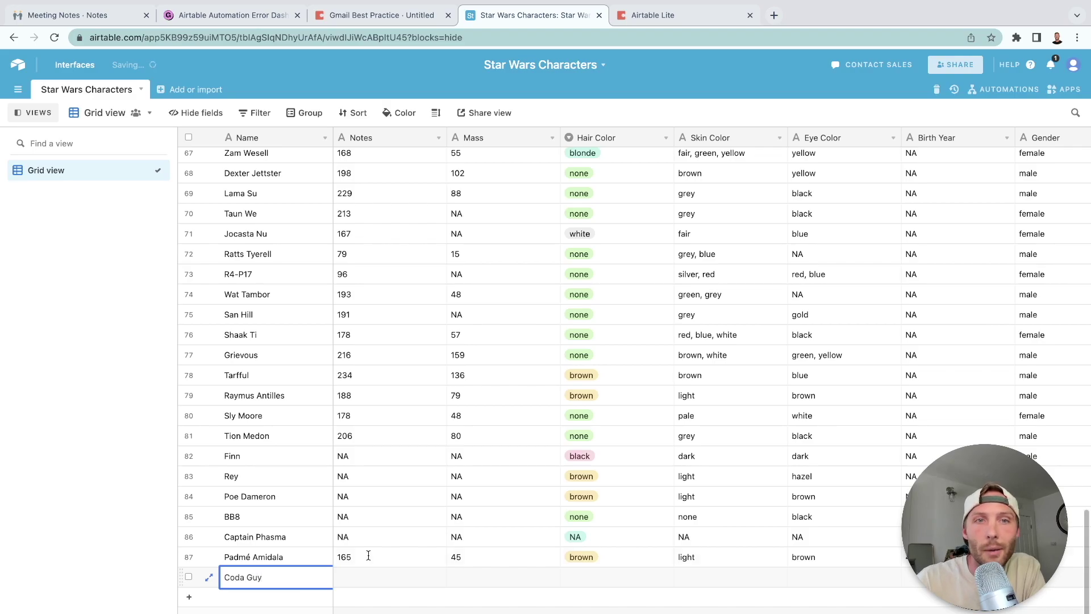
pyautogui.click(541, 555)
# Give Coda Guy blond hair and homeworld Earth, then return to the Coda doc.
pyautogui.click(613, 577)
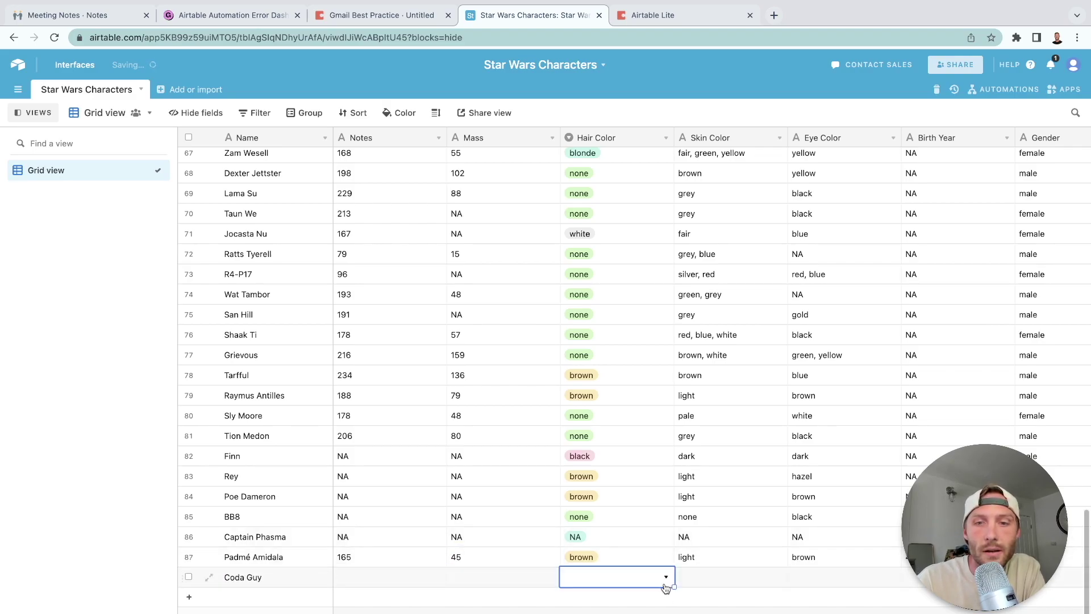
pyautogui.click(666, 577)
pyautogui.click(630, 560)
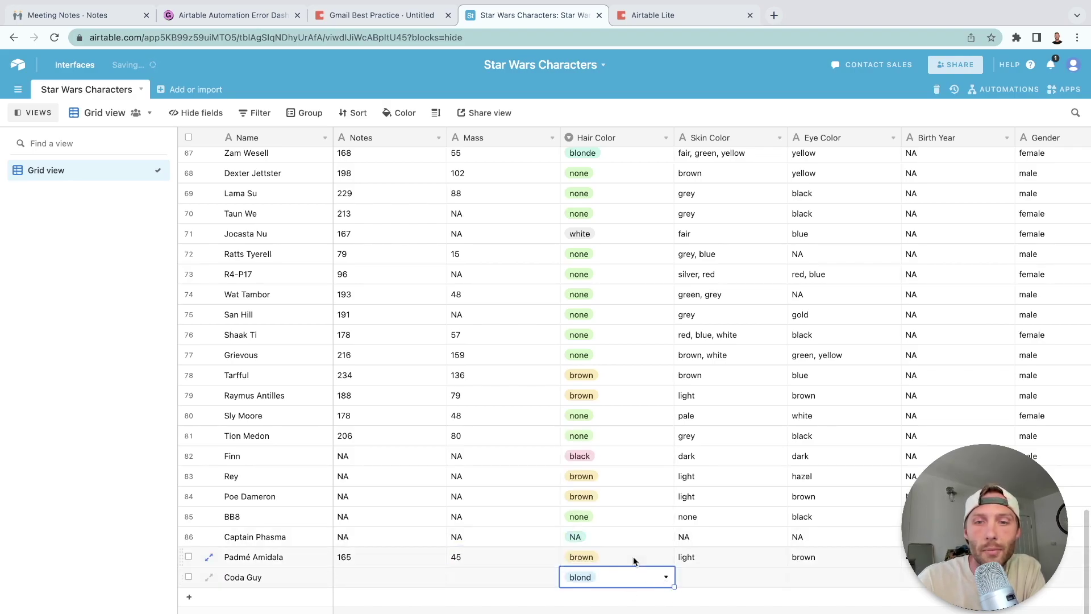
pyautogui.hscroll(6, 822, 581)
pyautogui.click(798, 594)
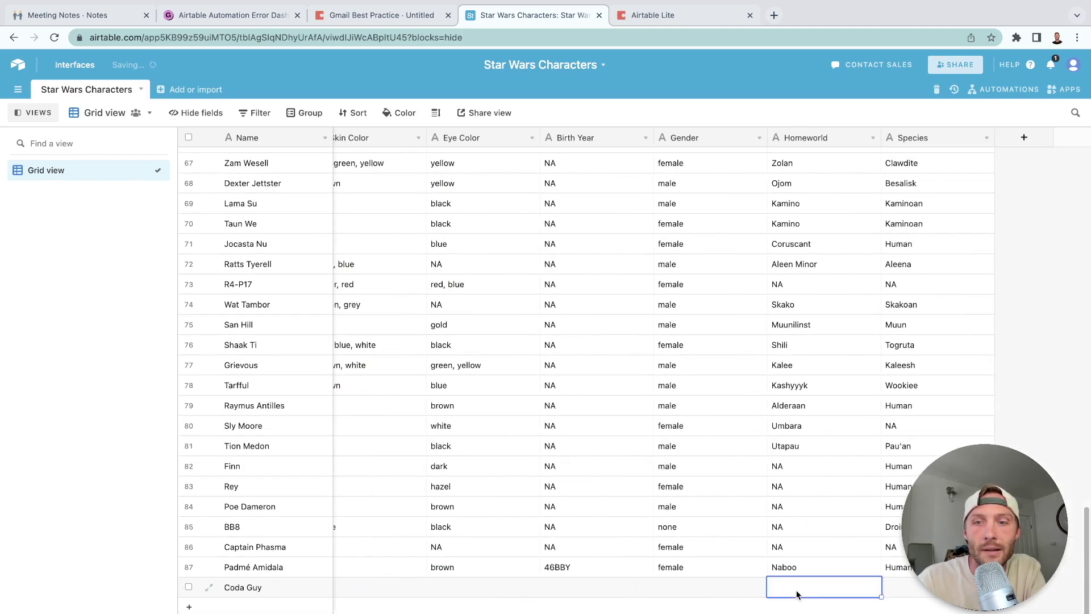
pyautogui.write('Earth')
pyautogui.press('Escape')
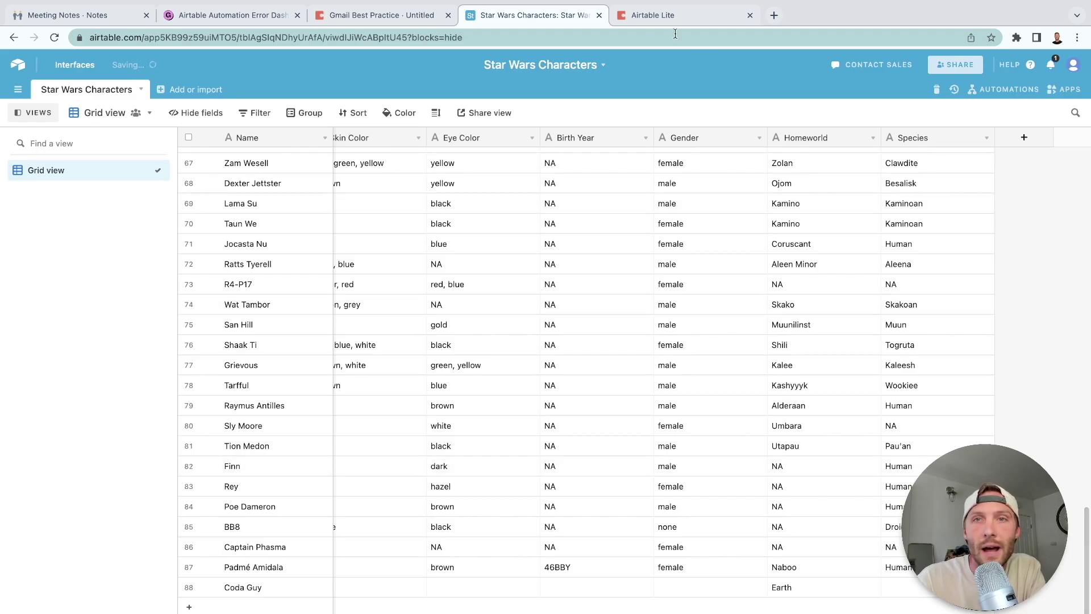
pyautogui.click(667, 15)
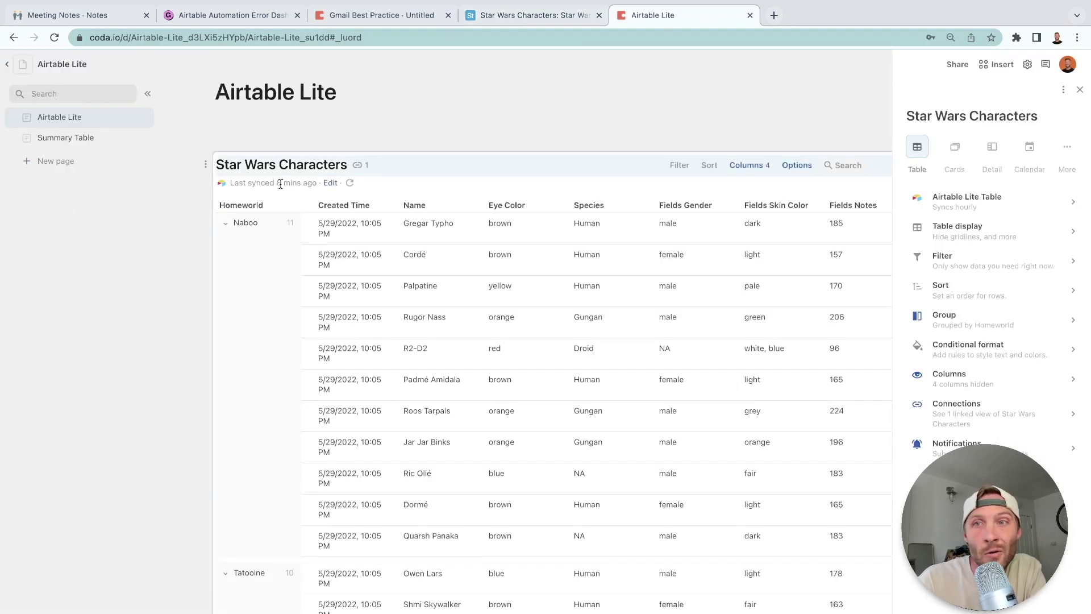
# Resync Star Wars Characters from Airtable and check Earth in the Summary Table's needToSync list.
pyautogui.click(350, 183)
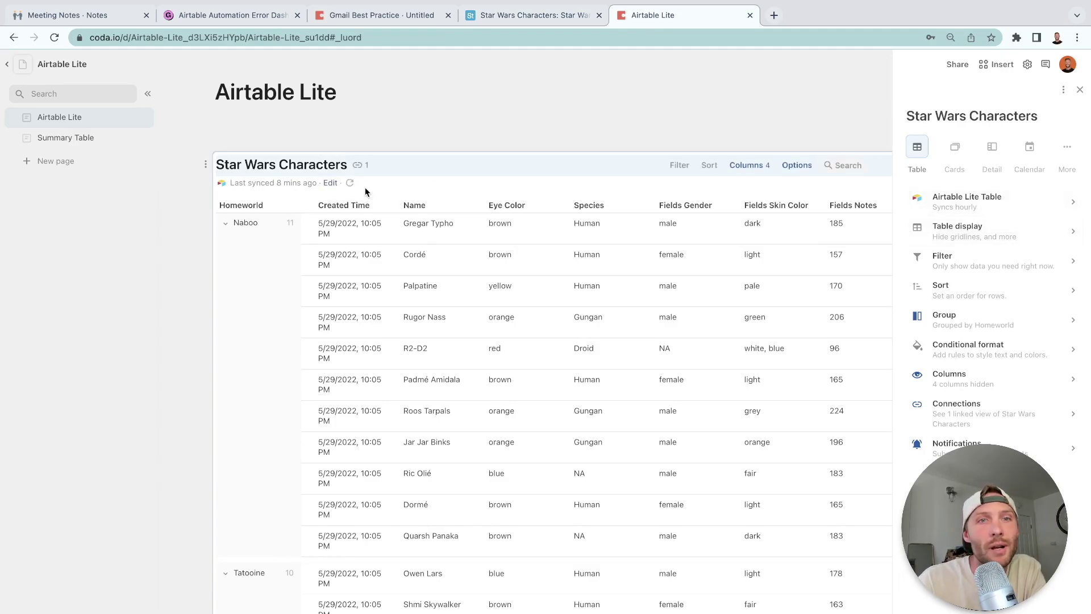
pyautogui.click(349, 183)
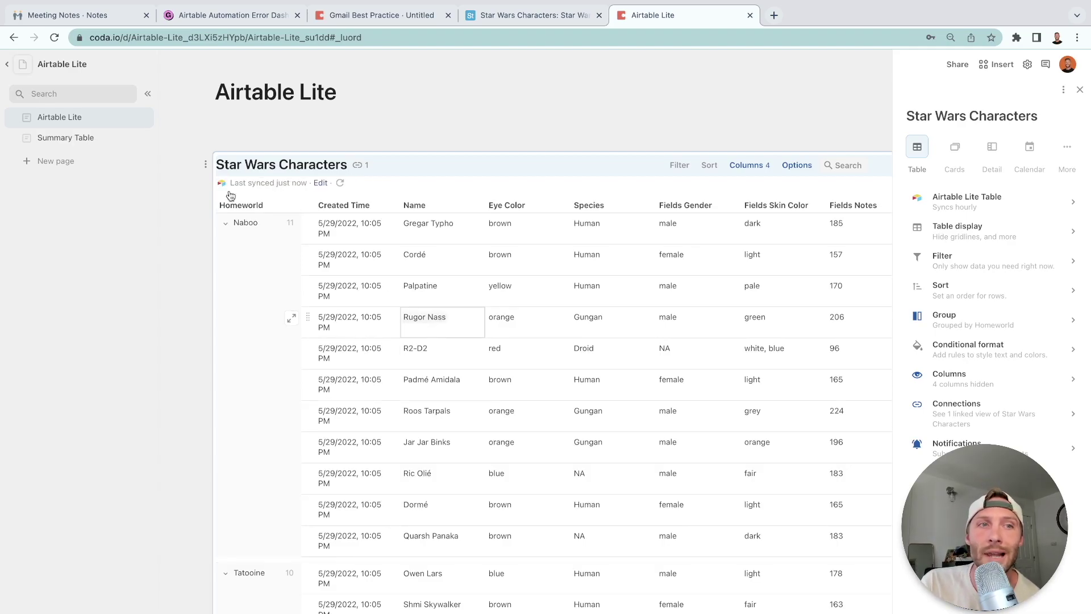
pyautogui.click(102, 138)
pyautogui.scroll(-9, 411, 368)
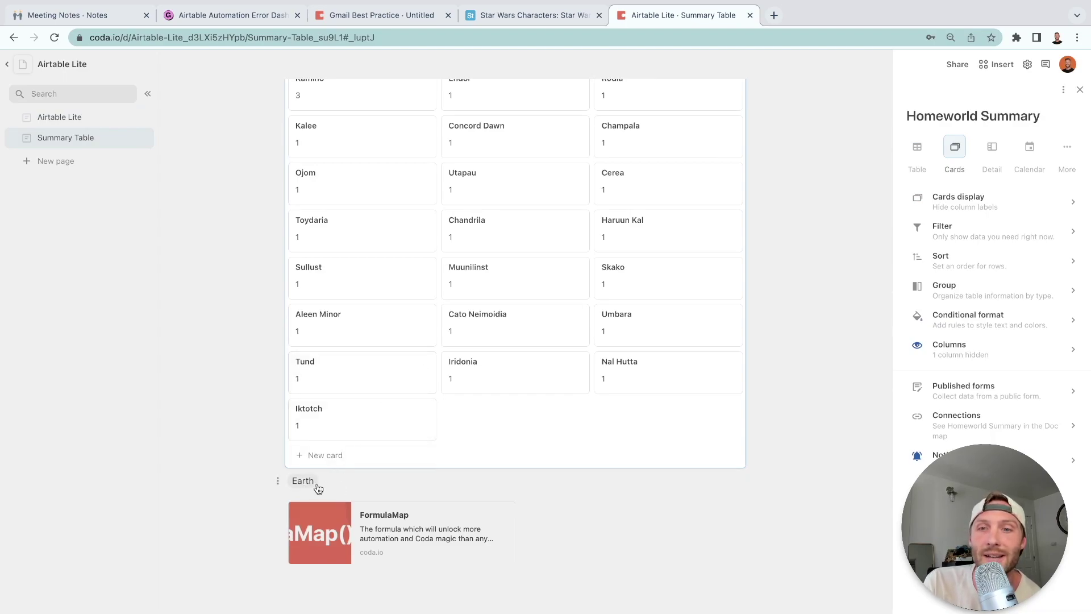
# Test-run the Sync Summary Tables rule from the doc's Automations settings.
pyautogui.click(1027, 64)
pyautogui.click(983, 194)
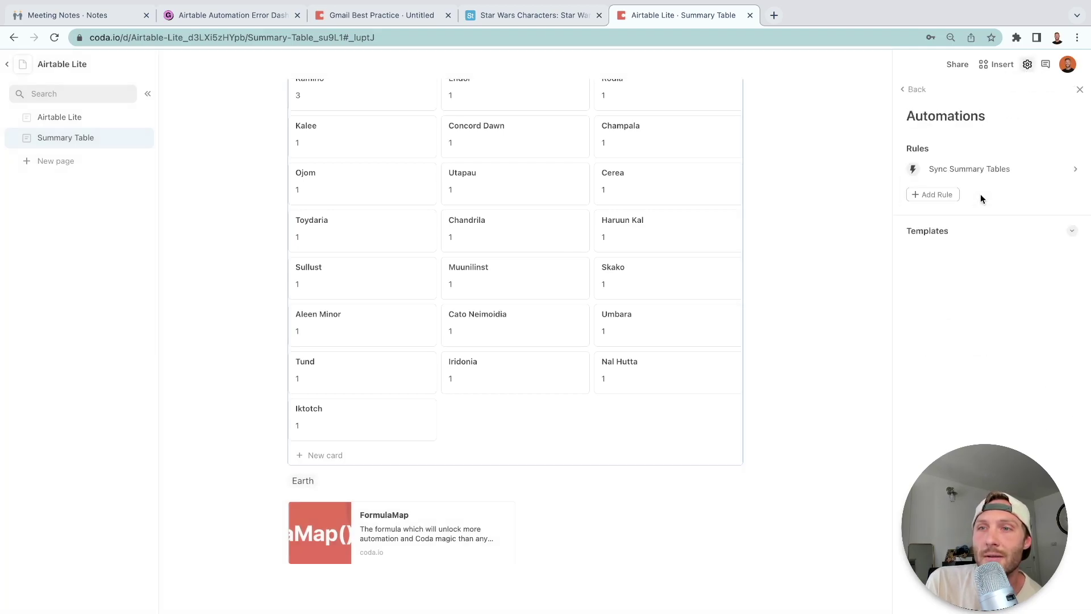
pyautogui.click(991, 166)
pyautogui.click(1051, 418)
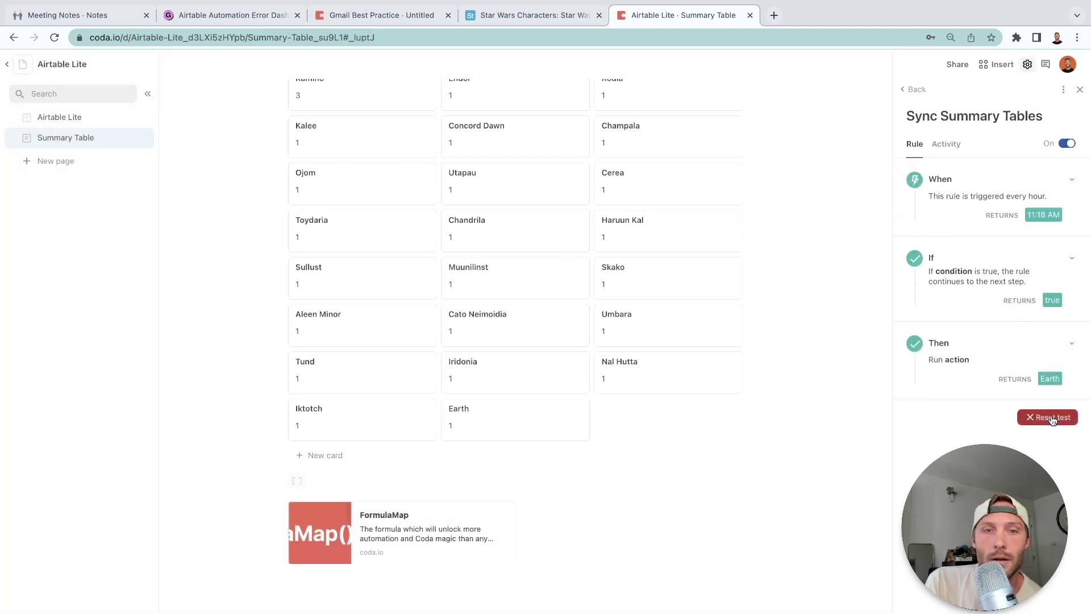
# Check the new Earth card (count 1, Coda Guy), then go back to Airtable Lite.
pyautogui.click(490, 428)
pyautogui.click(335, 260)
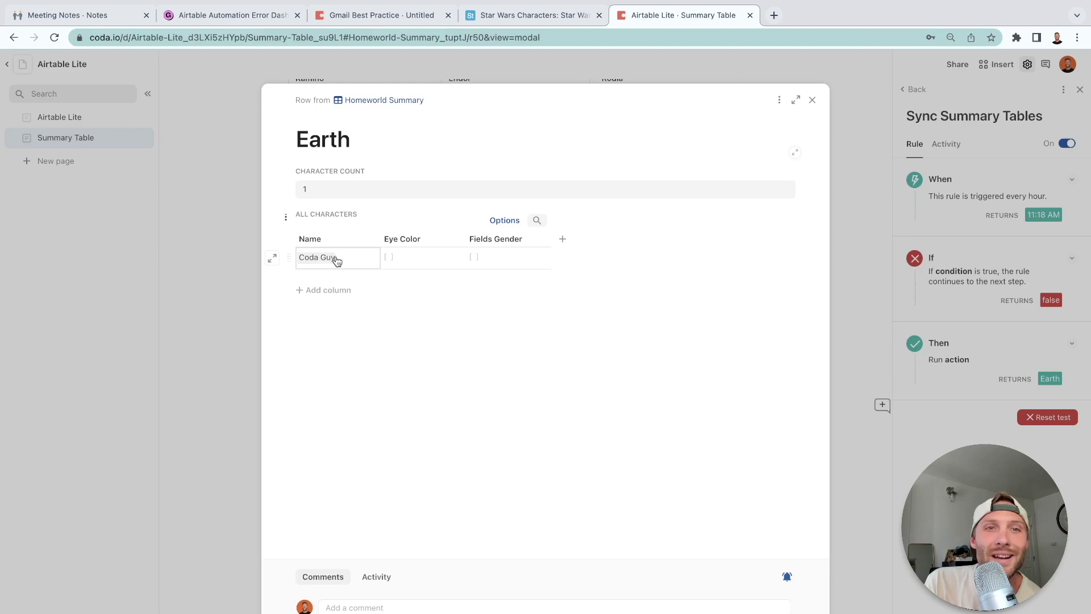
pyautogui.click(813, 102)
pyautogui.click(91, 118)
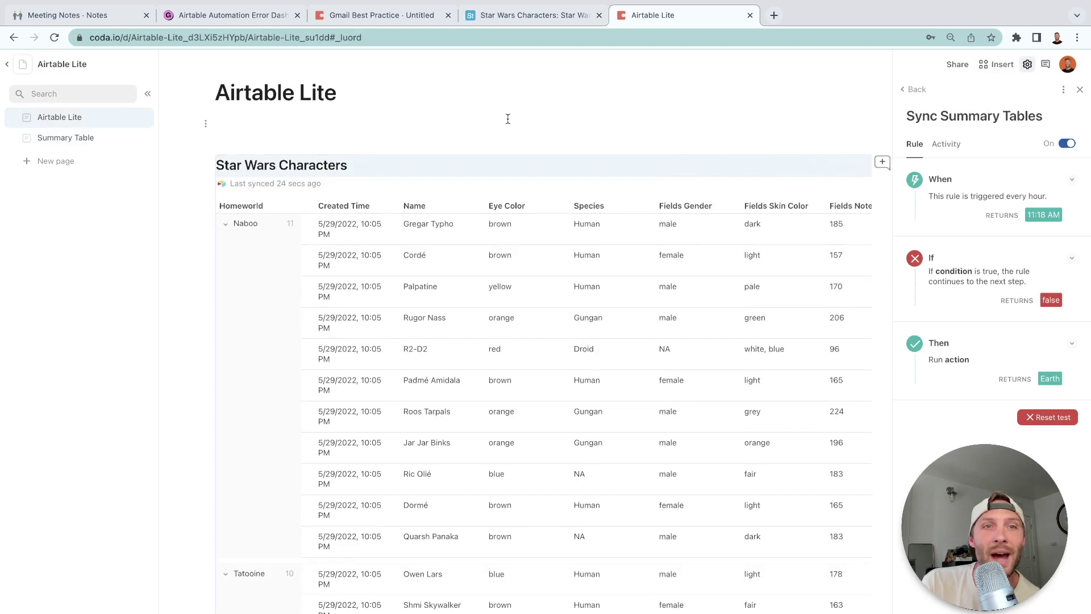
pyautogui.click(243, 154)
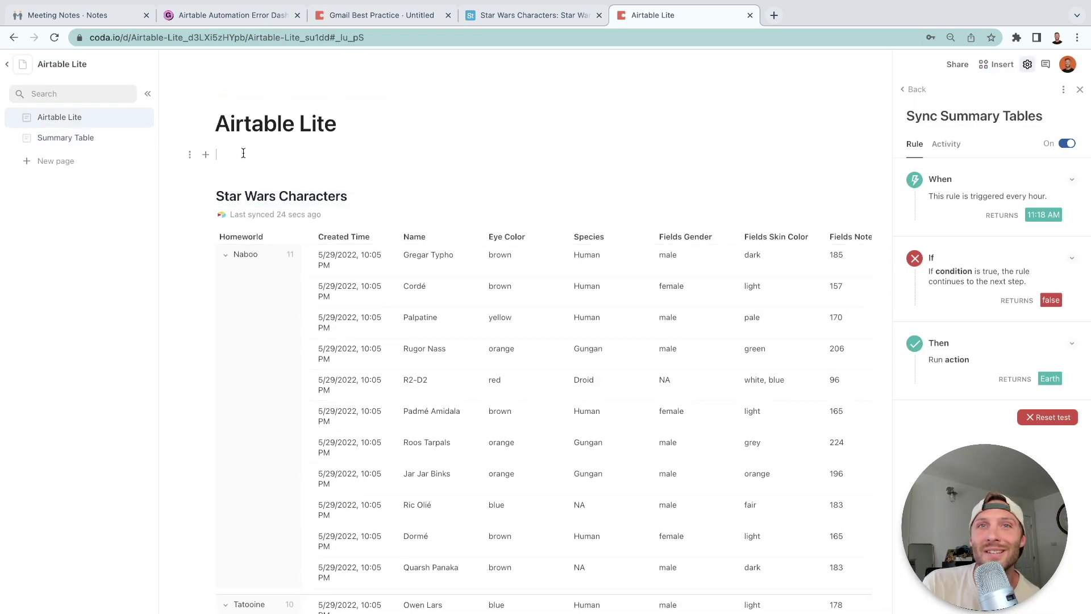